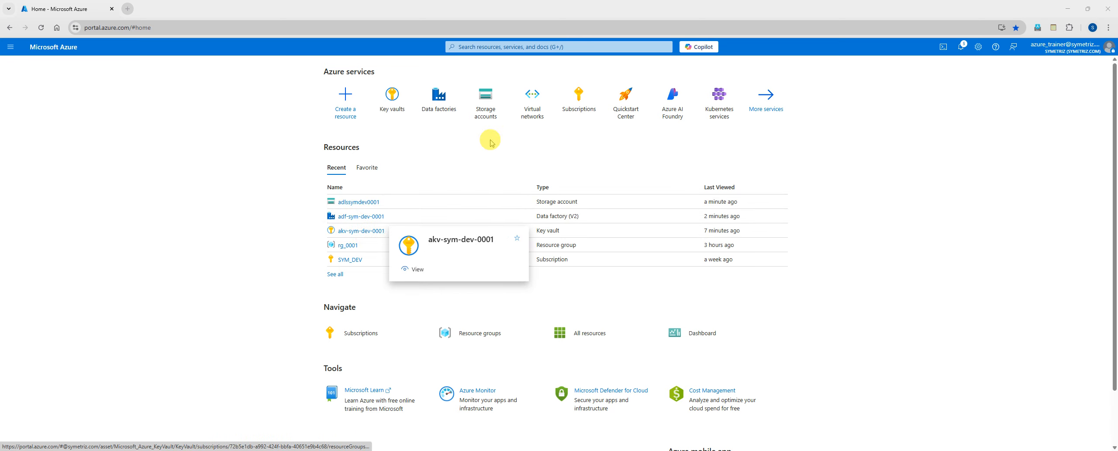
- Open the adlssymdev0001 storage account in a new browser tab and switch to it
{"action": "right_click", "coordinate": [365, 206]}
{"action": "left_click", "coordinate": [384, 215]}
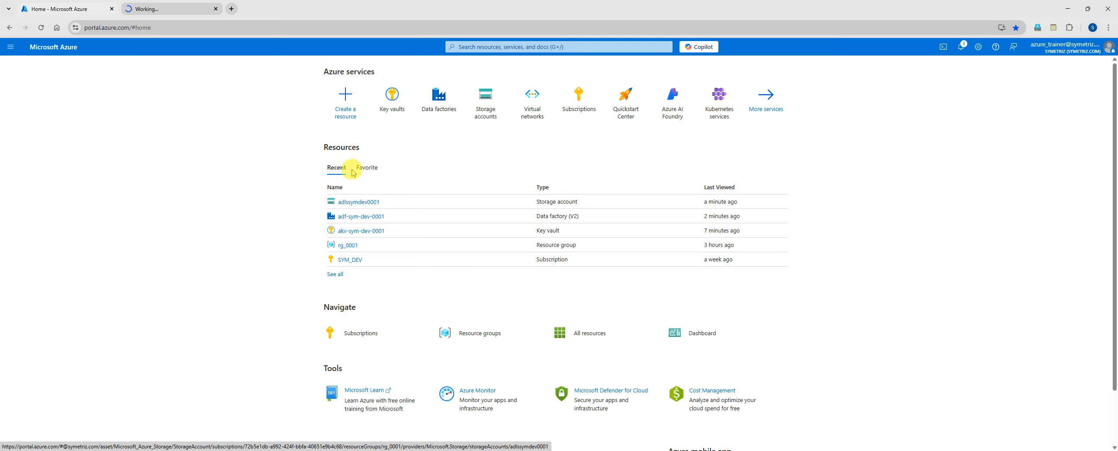
{"action": "left_click", "coordinate": [173, 10]}
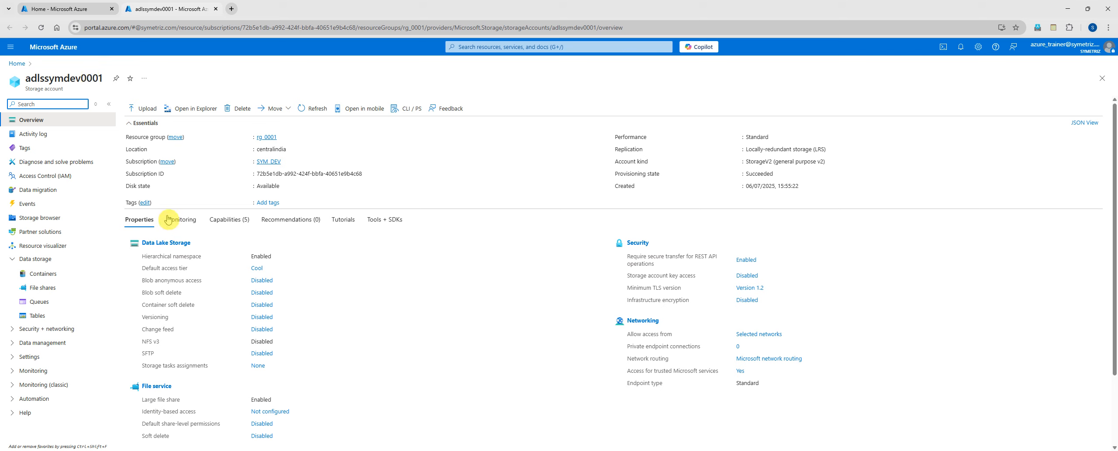
- Go to the storage account's containers and open sym-container-0001
{"action": "left_click", "coordinate": [16, 262]}
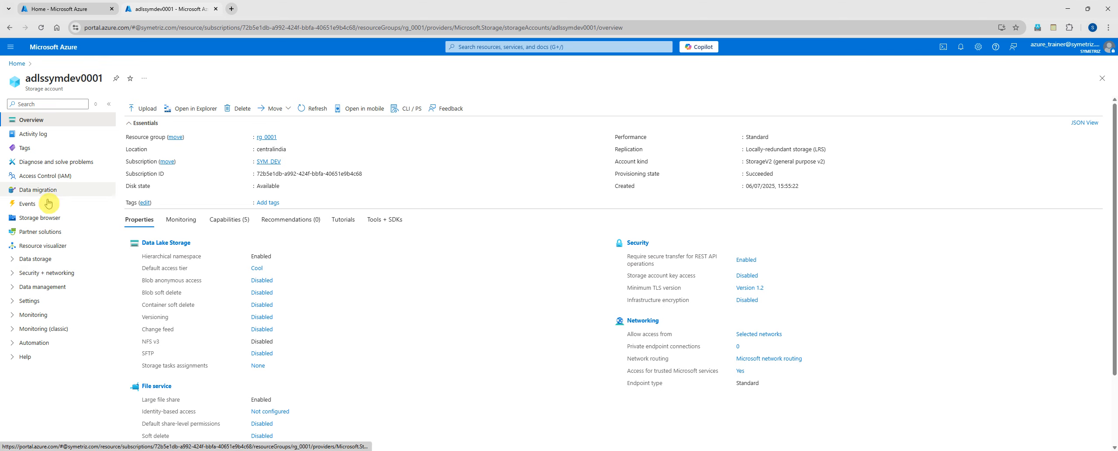
{"action": "left_click", "coordinate": [13, 262]}
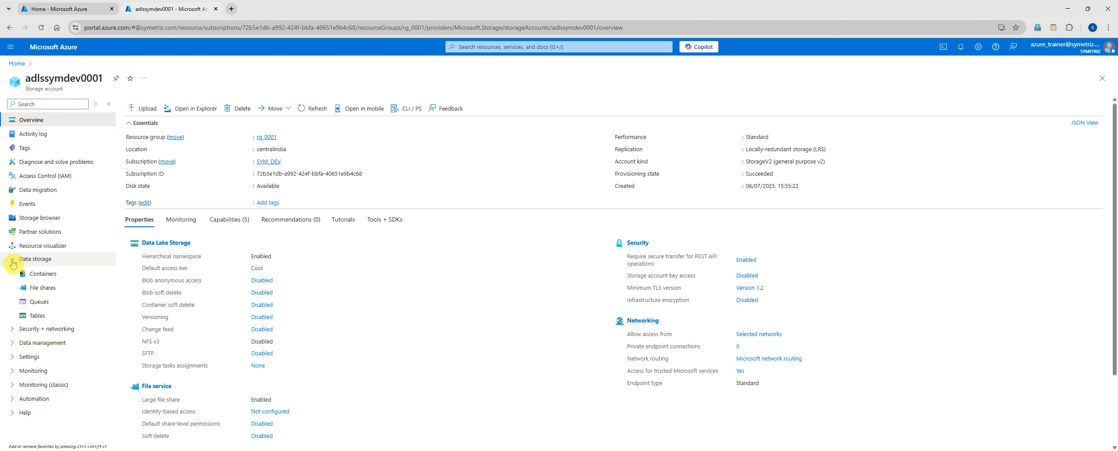
{"action": "left_click", "coordinate": [48, 276]}
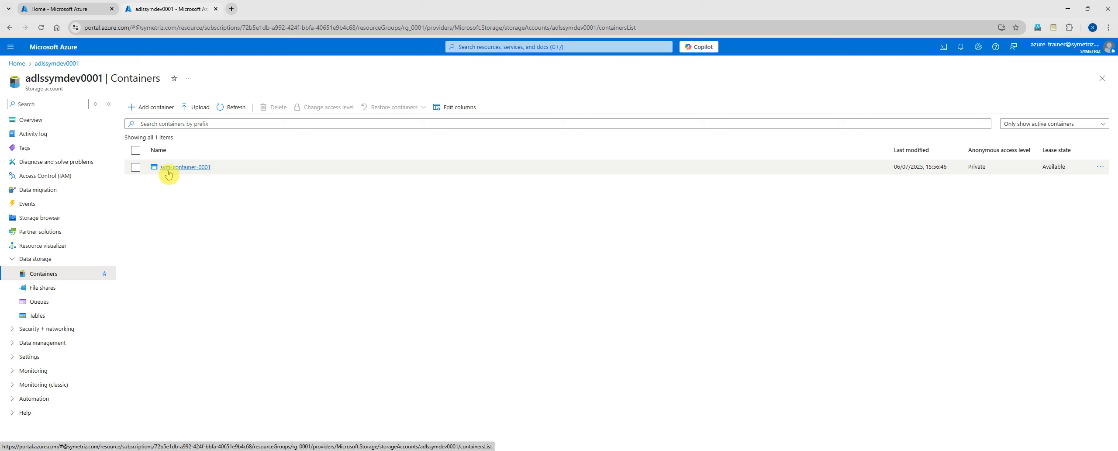
{"action": "left_click", "coordinate": [197, 173]}
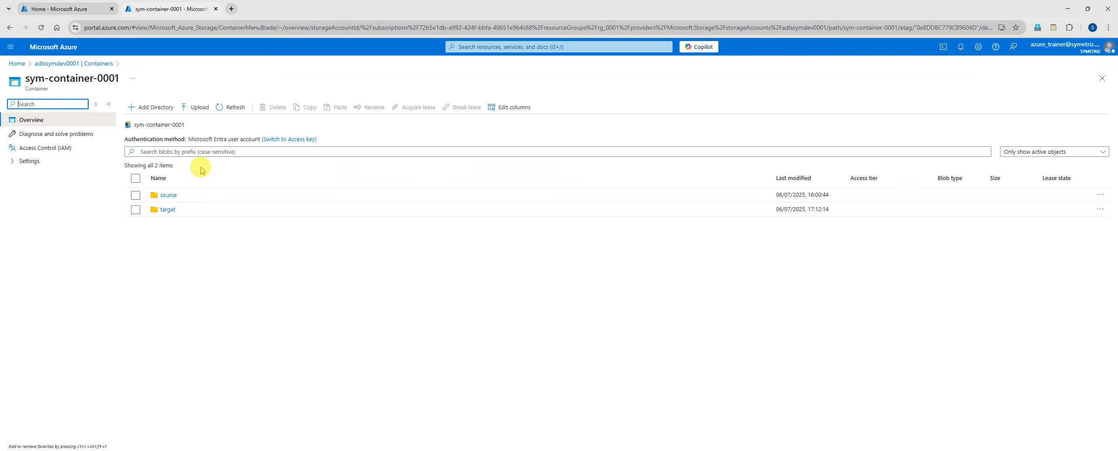
- Open the source folder in sym-container-0001 to see its files
{"action": "left_click", "coordinate": [170, 200]}
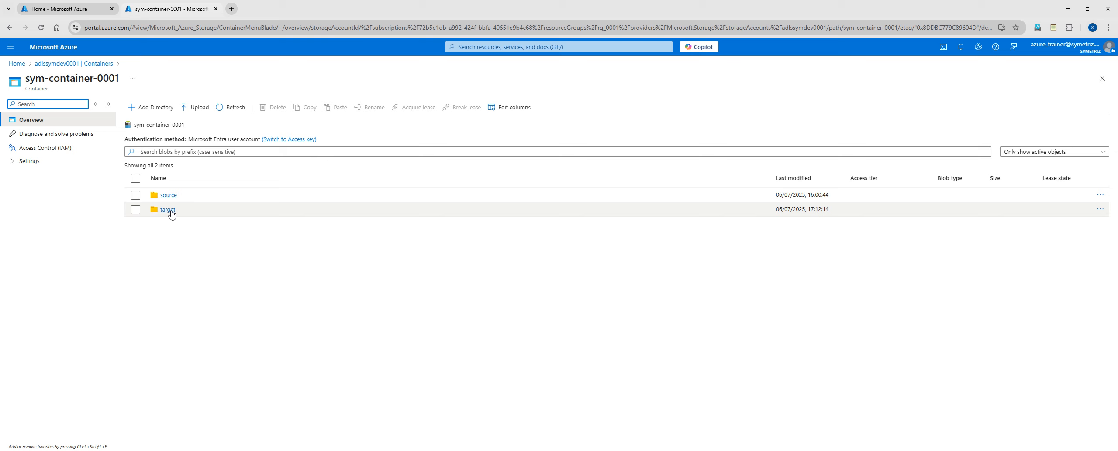
{"action": "left_click", "coordinate": [172, 200]}
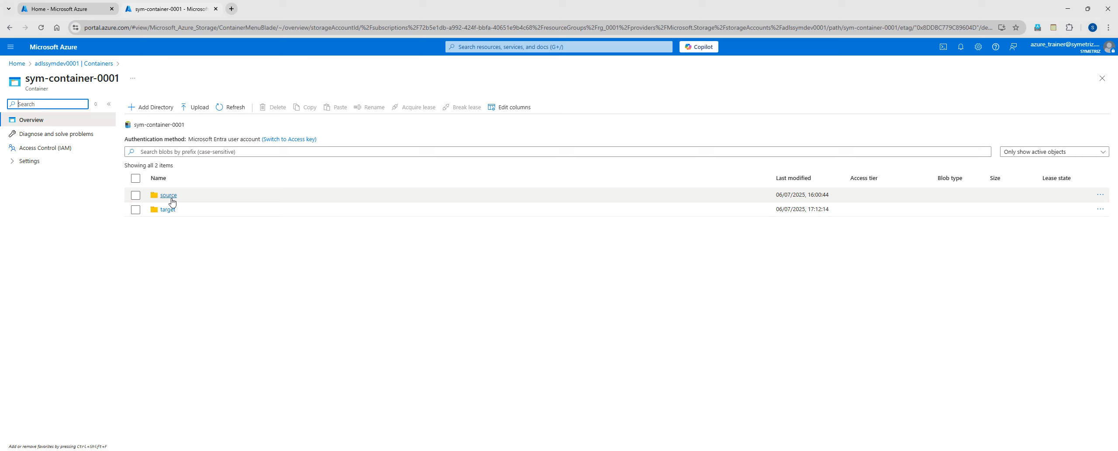
{"action": "left_click", "coordinate": [186, 207]}
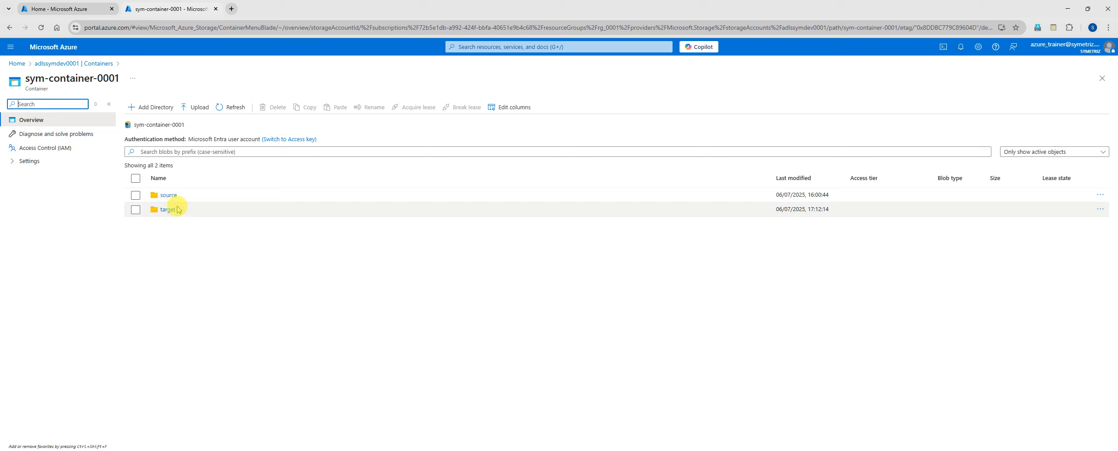
{"action": "left_click", "coordinate": [175, 203]}
{"action": "left_click", "coordinate": [172, 198]}
{"action": "left_click", "coordinate": [172, 198]}
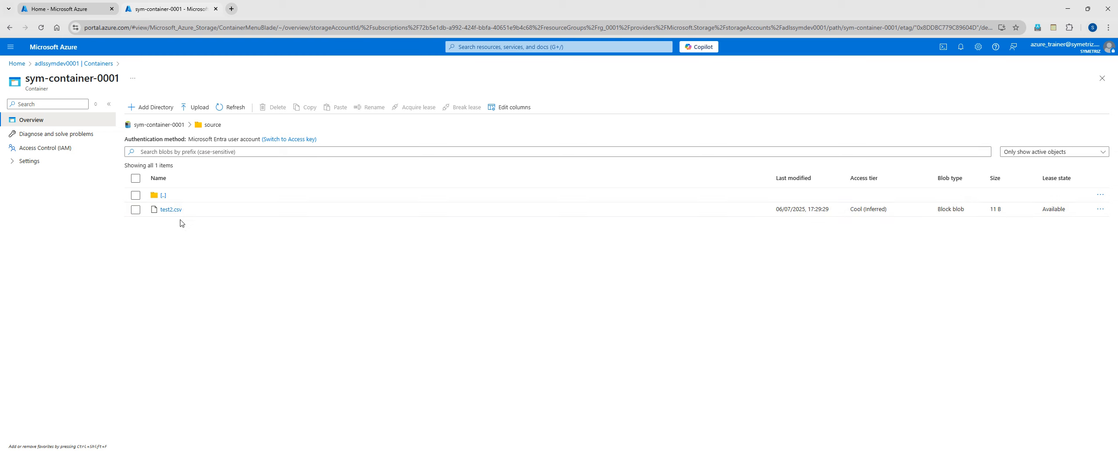
- Check the contents of the target folder and the source folder, ending back at the container's root
{"action": "left_click", "coordinate": [180, 124]}
{"action": "left_click", "coordinate": [168, 210]}
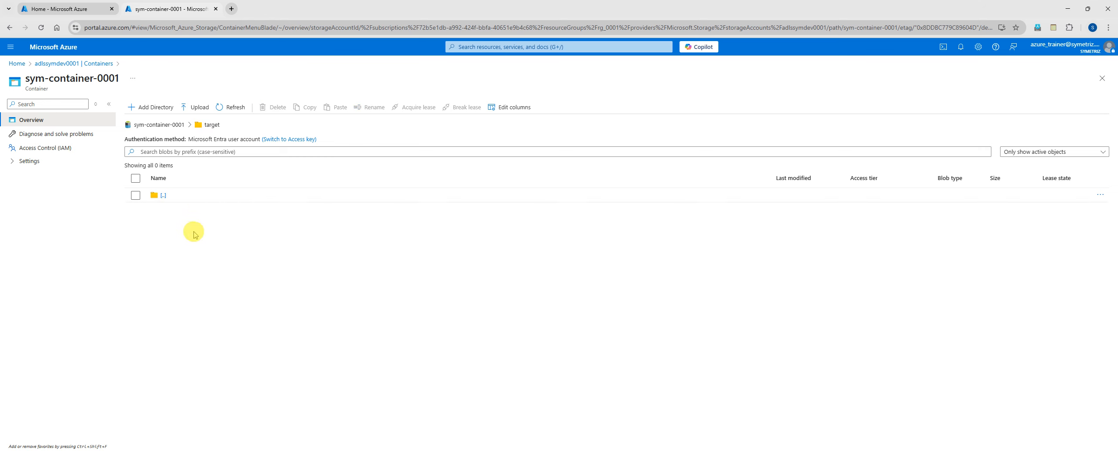
{"action": "left_click", "coordinate": [180, 125]}
{"action": "left_click", "coordinate": [169, 201]}
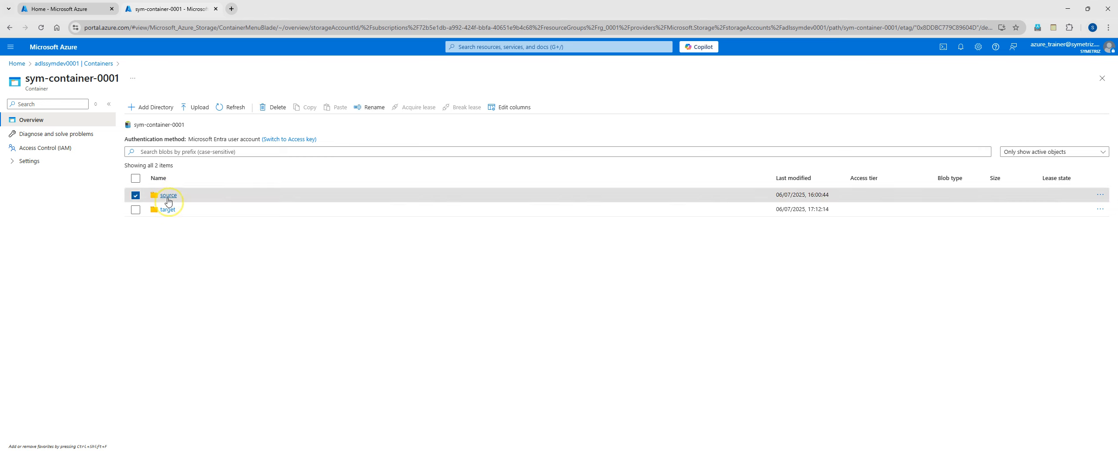
{"action": "left_click", "coordinate": [168, 198]}
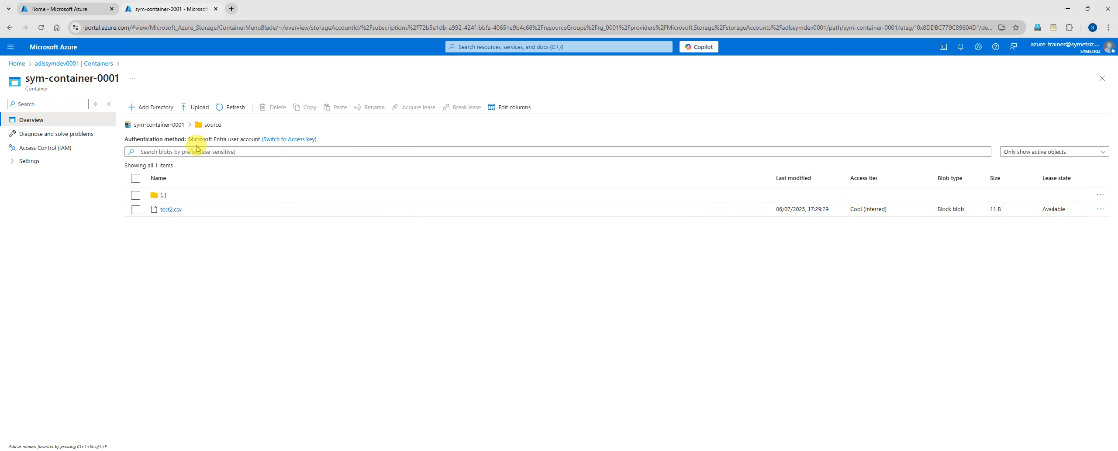
{"action": "left_click", "coordinate": [168, 124]}
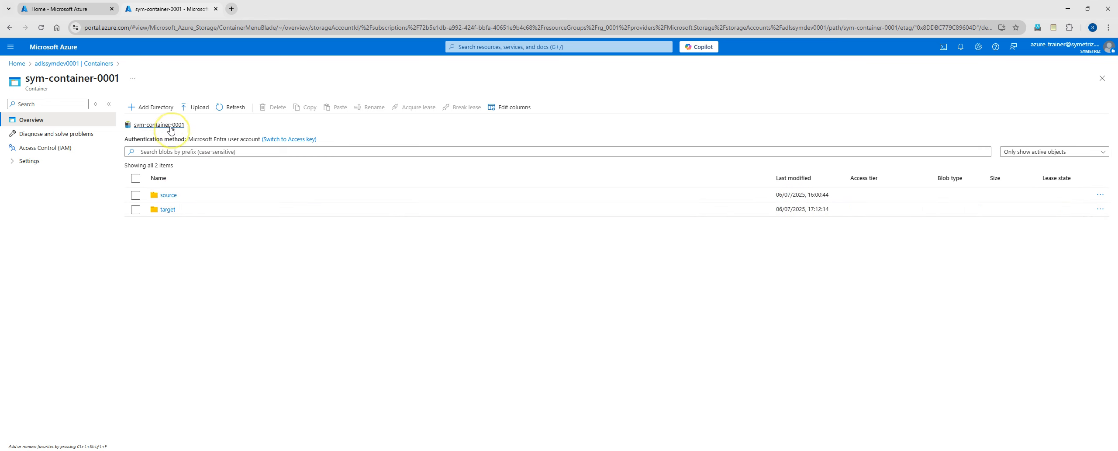
{"action": "left_click", "coordinate": [175, 242]}
{"action": "left_click", "coordinate": [174, 231]}
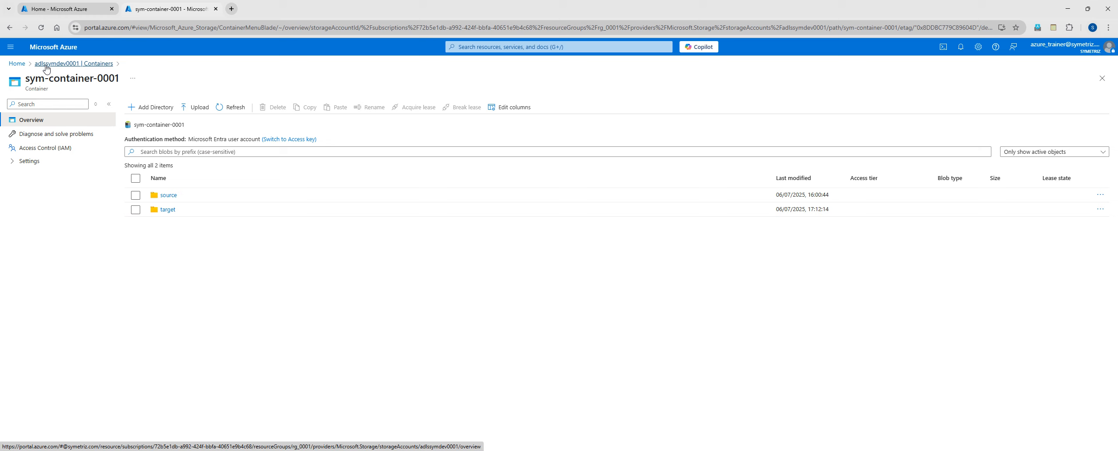
- Return to the portal home tab and open the adf-sym-dev-0001 data factory
{"action": "left_click", "coordinate": [74, 13]}
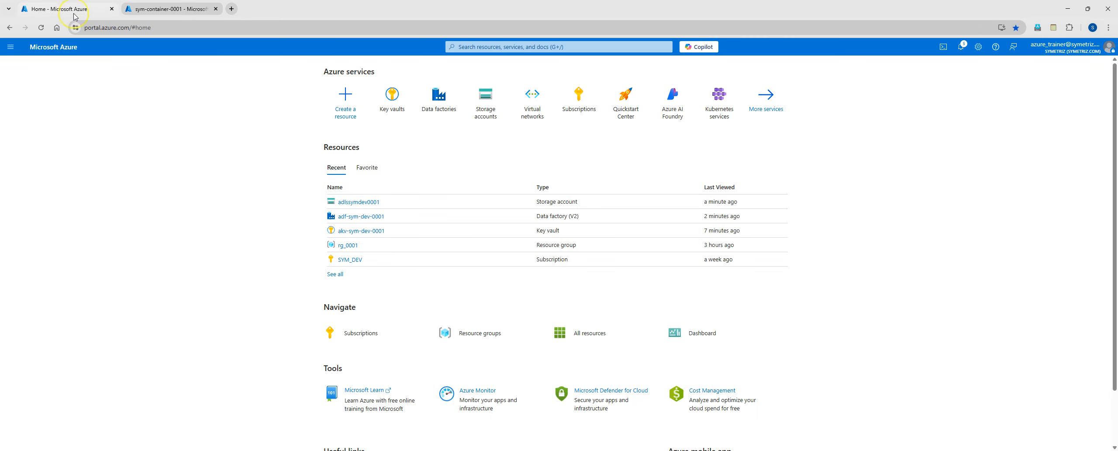
{"action": "left_click", "coordinate": [170, 9]}
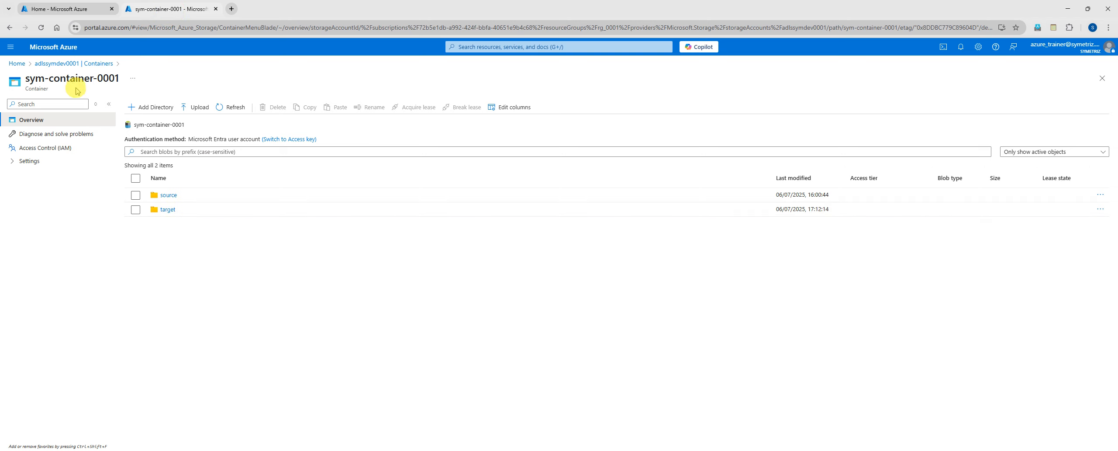
{"action": "left_click", "coordinate": [66, 9]}
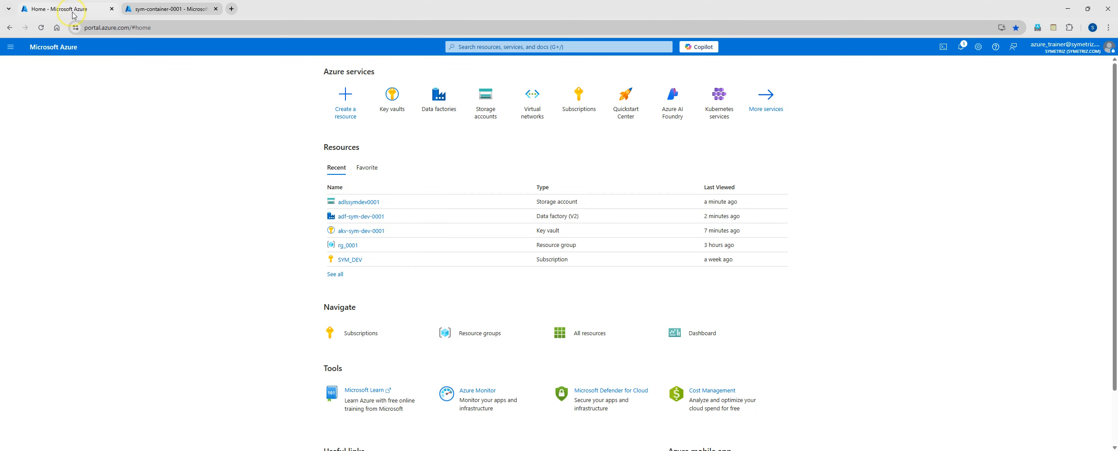
{"action": "left_click", "coordinate": [386, 227]}
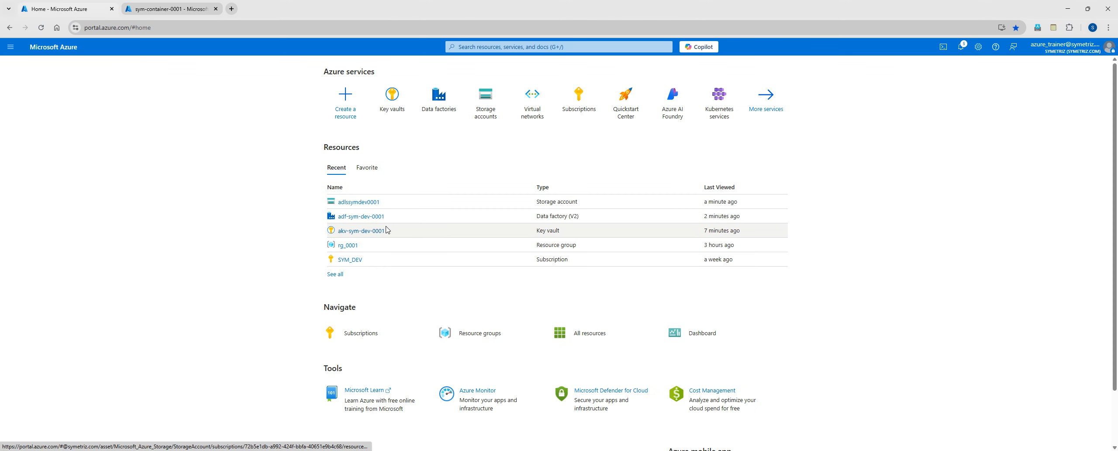
{"action": "left_click", "coordinate": [363, 217]}
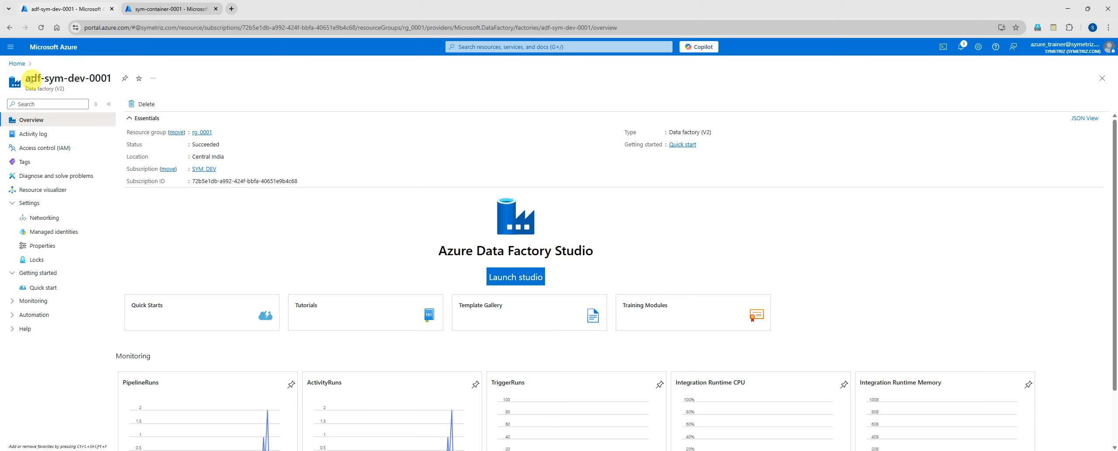
- Open the data factory's properties and locate the Managed Identity Application ID
{"action": "left_click_drag", "start_coordinate": [24, 78], "coordinate": [108, 77]}
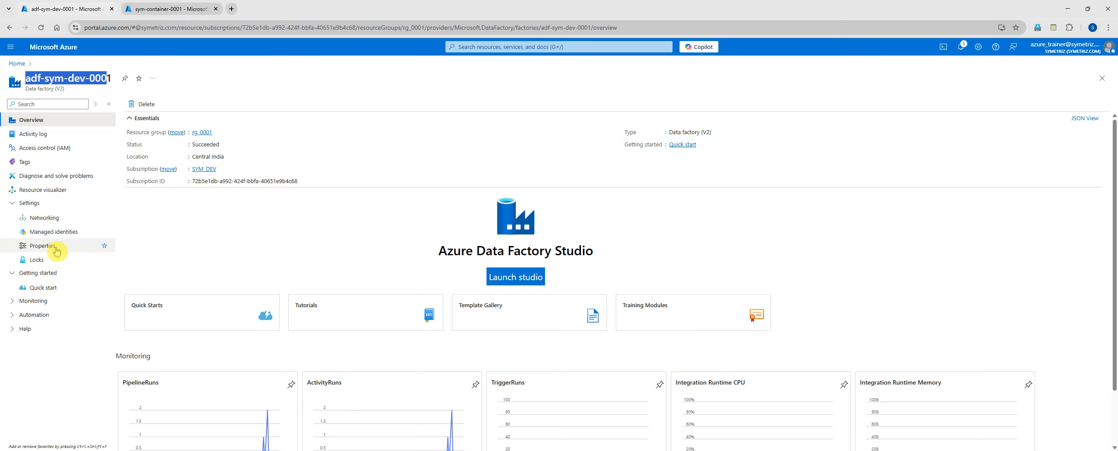
{"action": "left_click", "coordinate": [42, 247]}
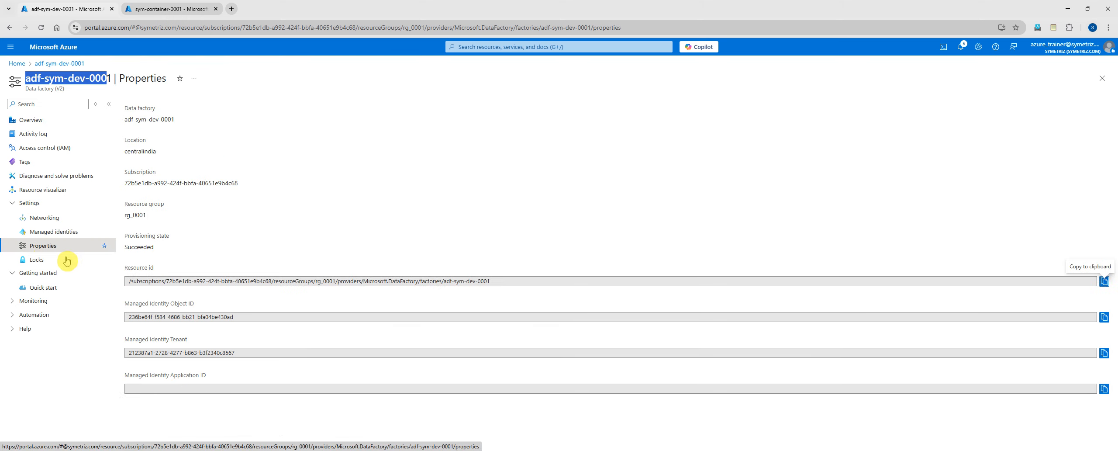
{"action": "left_click_drag", "start_coordinate": [125, 376], "coordinate": [198, 379]}
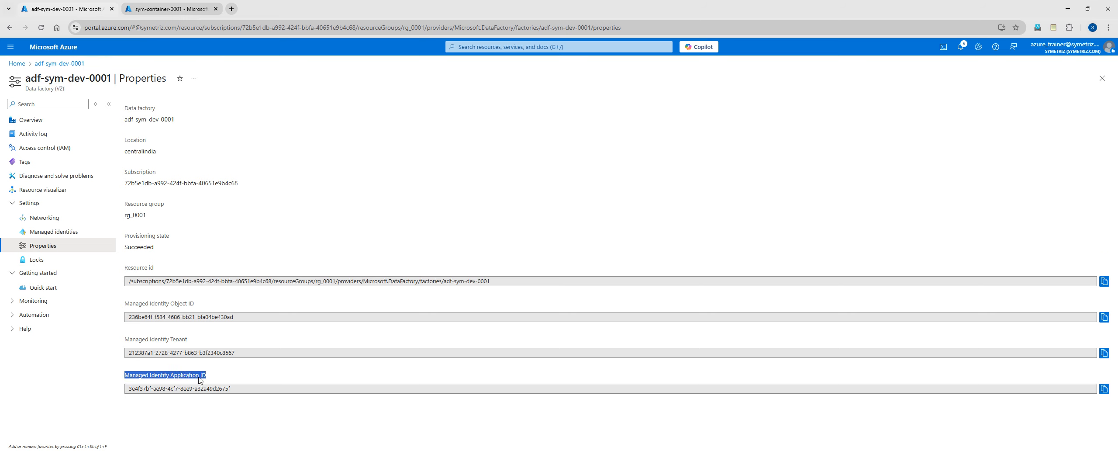
{"action": "left_click", "coordinate": [205, 378]}
- Examine the data factory's name and its Managed Identity Application ID value, and briefly revisit the sym-container-0001 page
{"action": "left_click_drag", "start_coordinate": [112, 80], "coordinate": [23, 80]}
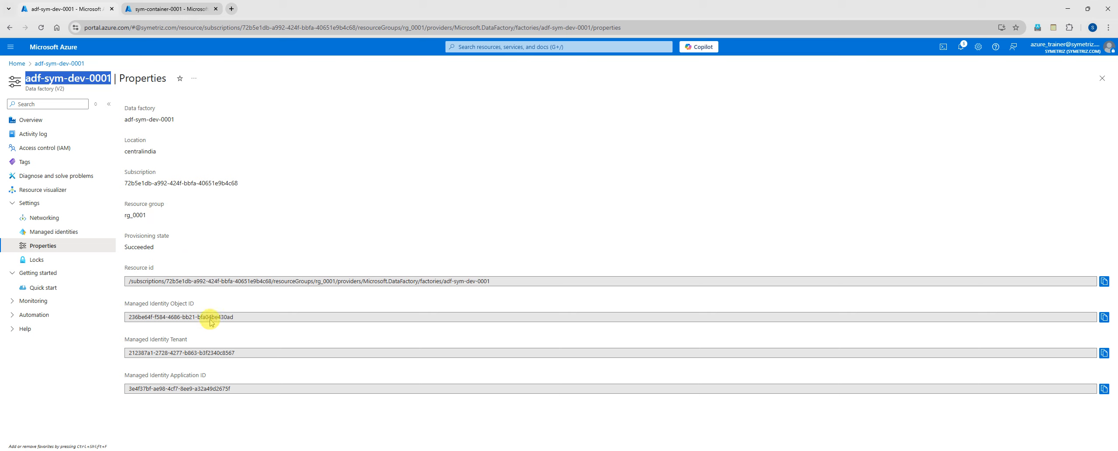
{"action": "left_click_drag", "start_coordinate": [235, 393], "coordinate": [131, 389]}
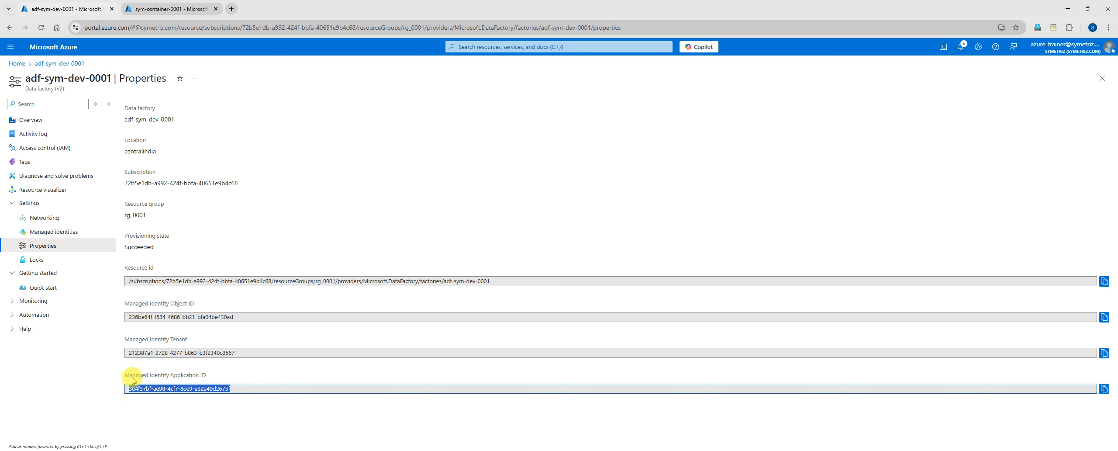
{"action": "left_click", "coordinate": [126, 378]}
{"action": "mouse_move", "coordinate": [126, 377]}
{"action": "left_mouse_down"}
{"action": "mouse_move", "coordinate": [232, 388]}
{"action": "mouse_move", "coordinate": [125, 389]}
{"action": "left_mouse_up"}
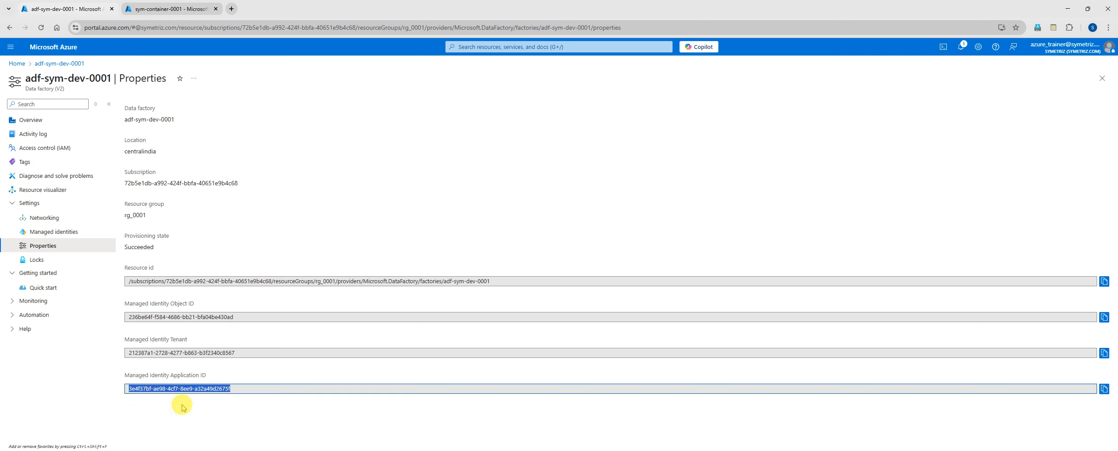
{"action": "left_click", "coordinate": [236, 389]}
{"action": "left_click_drag", "start_coordinate": [238, 388], "coordinate": [130, 388]}
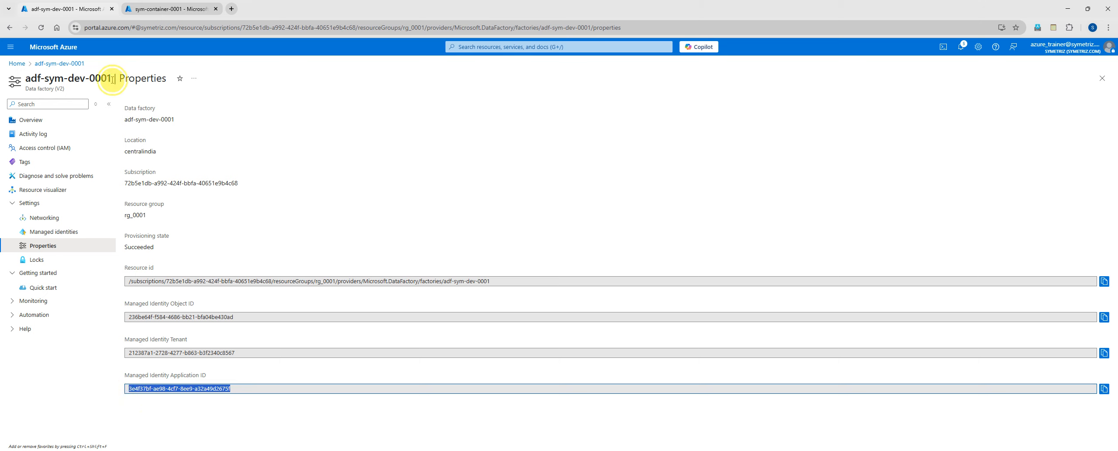
{"action": "left_click_drag", "start_coordinate": [113, 79], "coordinate": [32, 79]}
{"action": "left_click", "coordinate": [172, 9]}
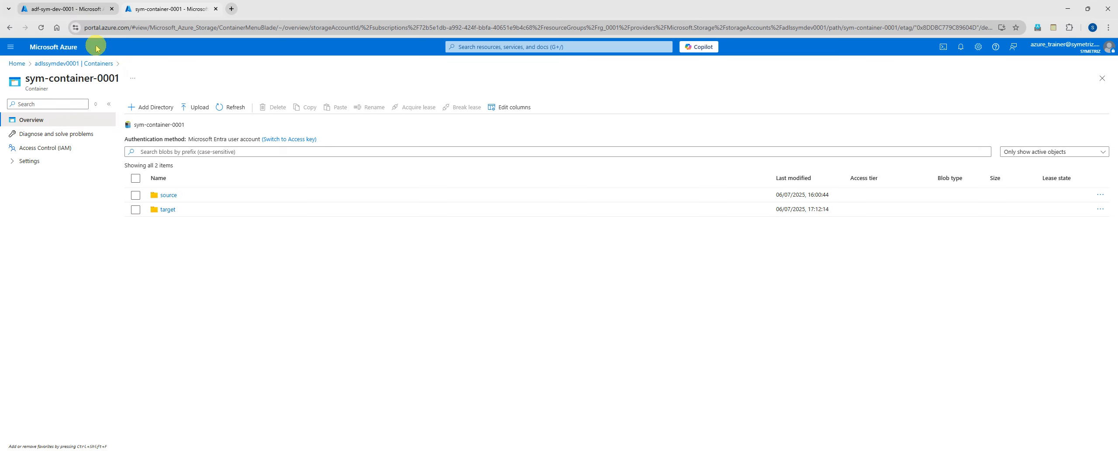
{"action": "left_click", "coordinate": [56, 10]}
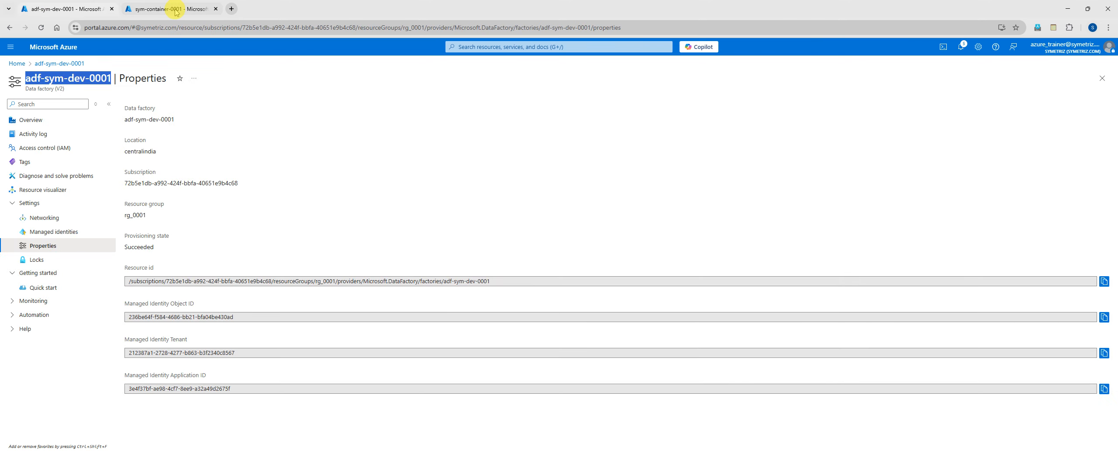
- Open Google in a new browser tab and search for "storage account blob contributor"
{"action": "left_click", "coordinate": [232, 9]}
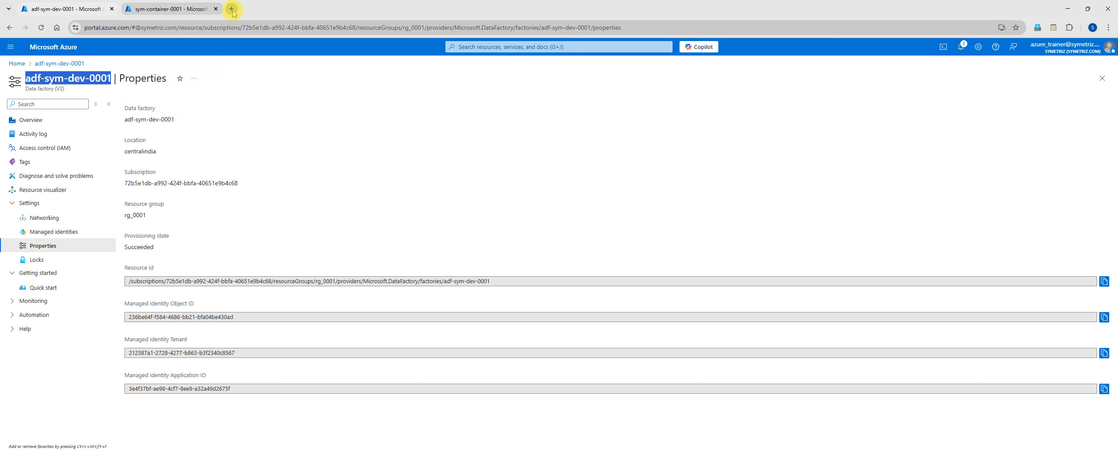
{"action": "type", "text": "google.com"}
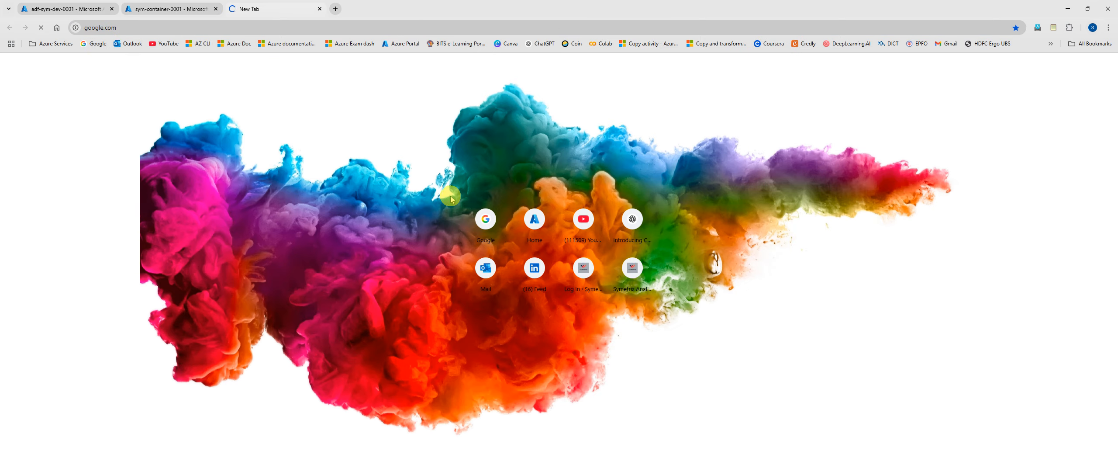
{"action": "key", "text": "Return"}
{"action": "left_click", "coordinate": [460, 214]}
{"action": "type", "text": "storage "}
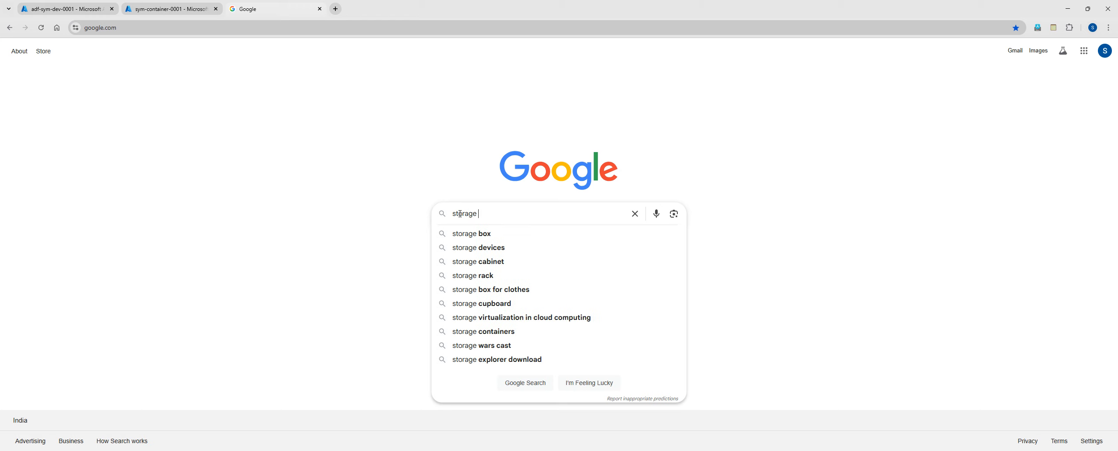
{"action": "type", "text": "acco"}
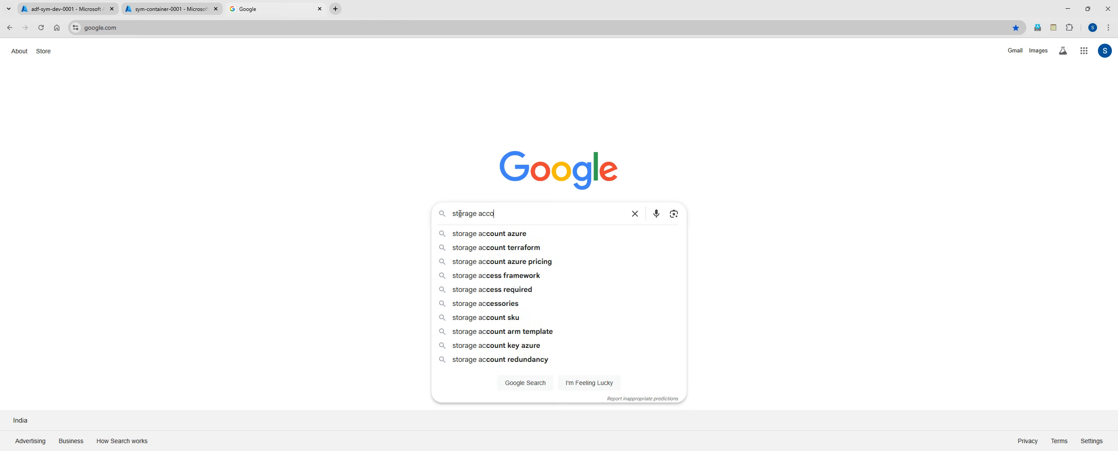
{"action": "type", "text": "unt blob"}
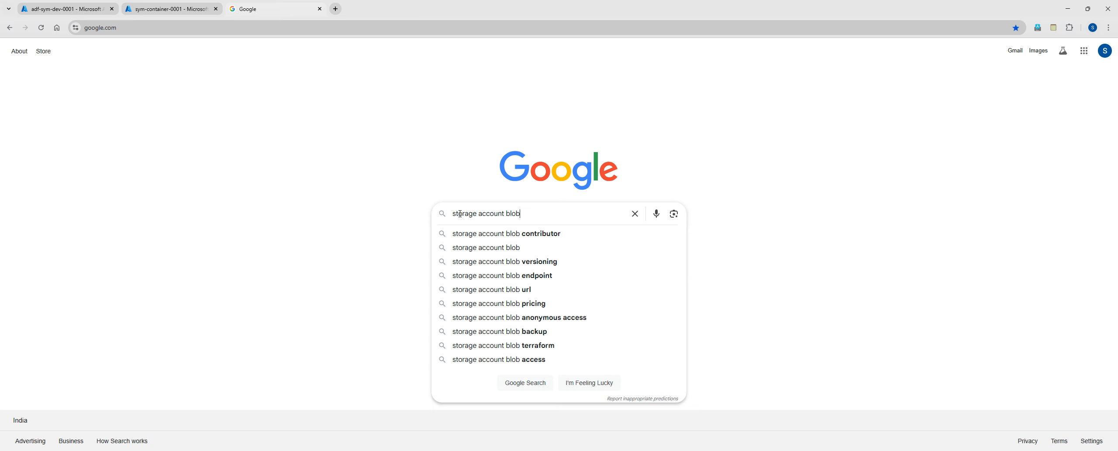
{"action": "left_click", "coordinate": [524, 233]}
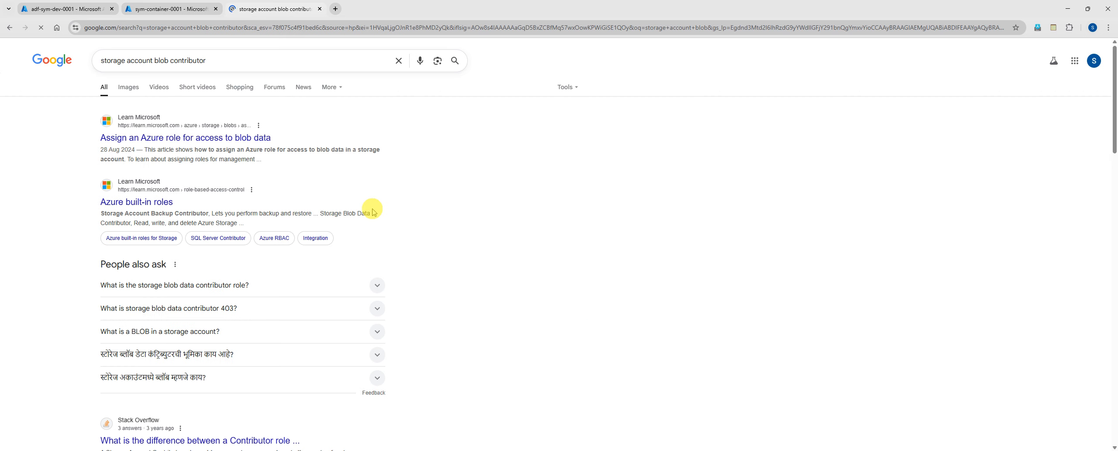
- Open the Microsoft Learn article on assigning an Azure role for blob data and locate the Storage Blob Data Contributor role
{"action": "left_click", "coordinate": [176, 137]}
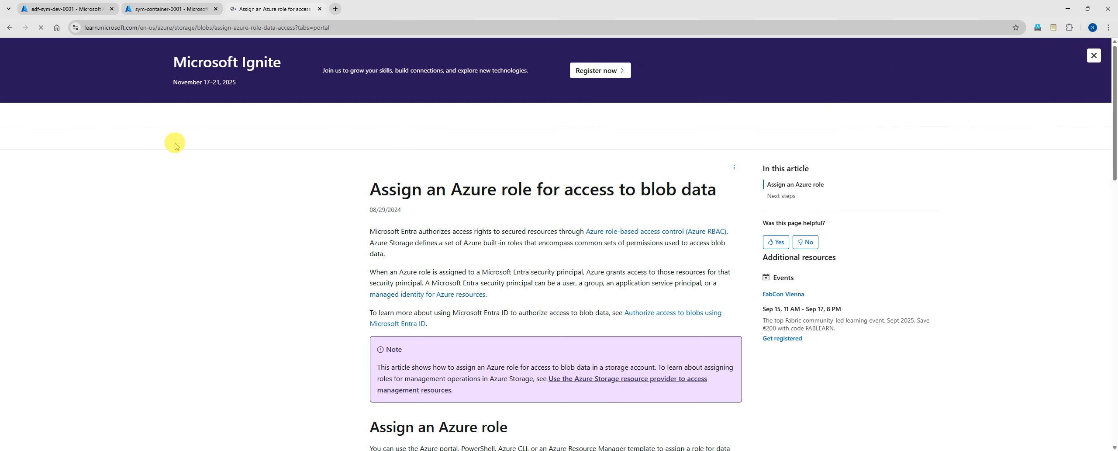
{"action": "scroll", "coordinate": [588, 295], "scroll_direction": "down", "scroll_amount": 2}
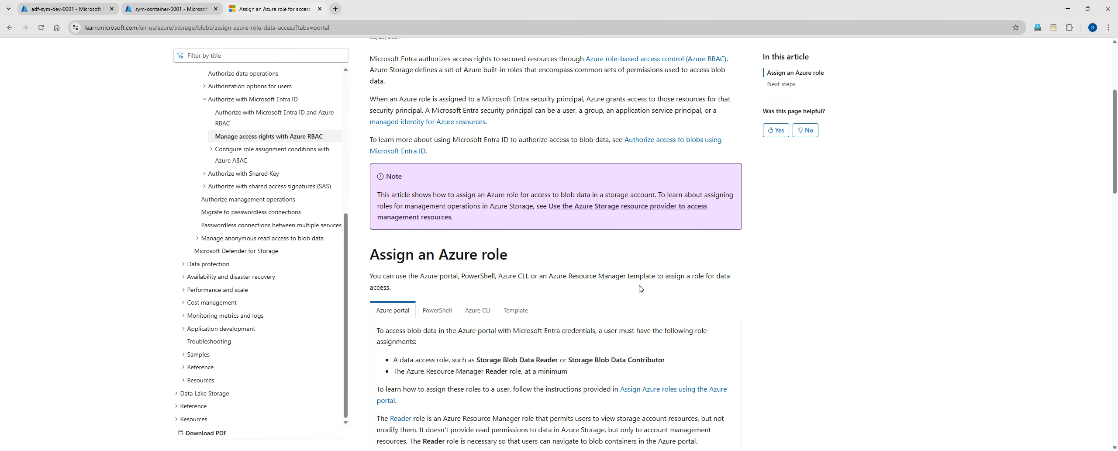
{"action": "scroll", "coordinate": [639, 289], "scroll_direction": "down", "scroll_amount": 4}
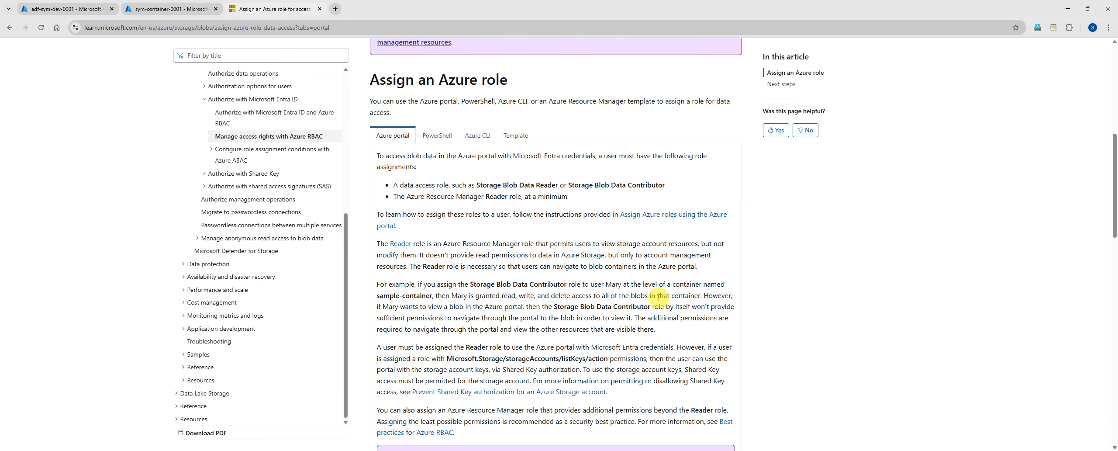
{"action": "left_click_drag", "start_coordinate": [568, 185], "coordinate": [664, 192]}
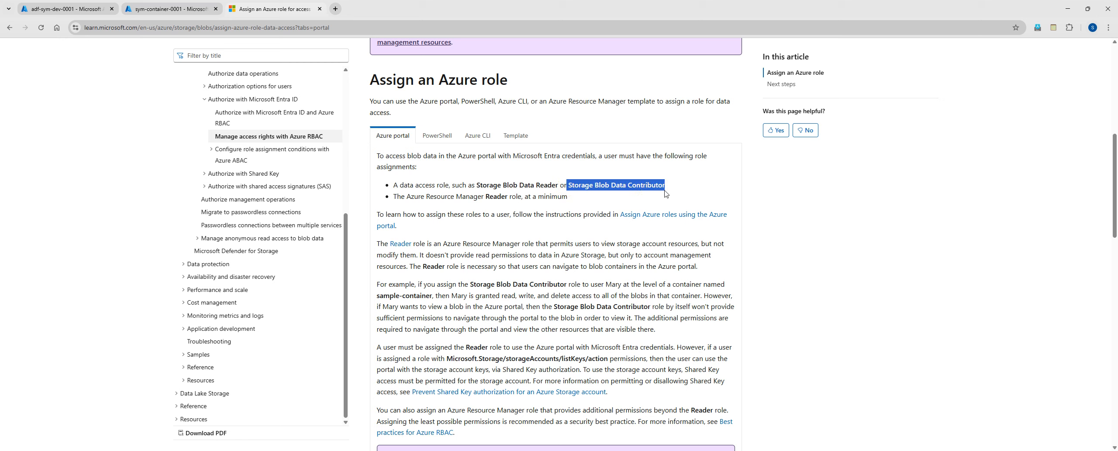
- Return to the adlssymdev0001 storage account from its container page and open its Access Control (IAM) page
{"action": "left_click", "coordinate": [177, 10]}
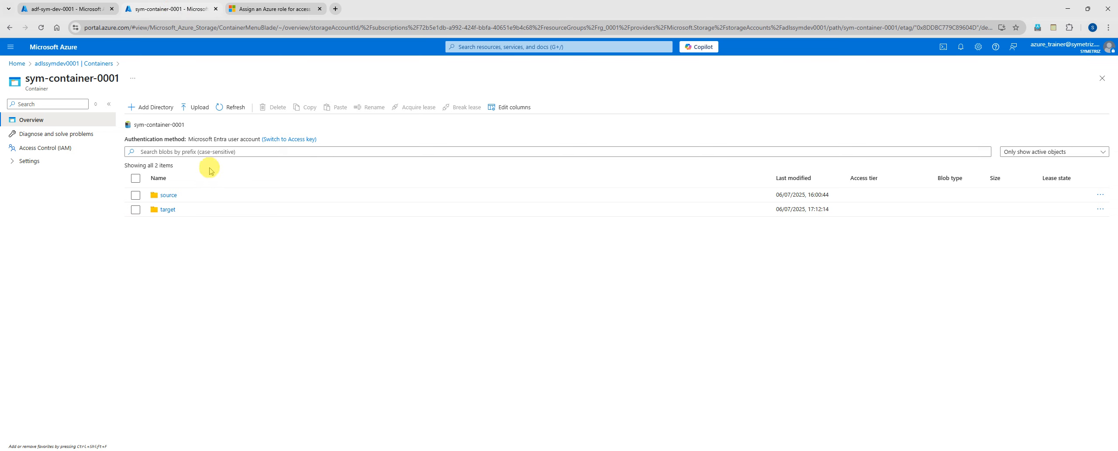
{"action": "left_click", "coordinate": [63, 10]}
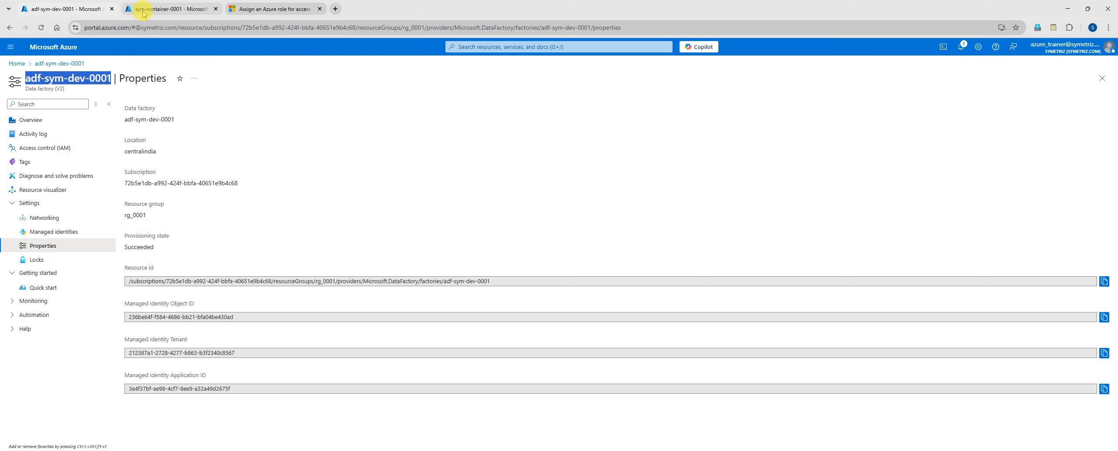
{"action": "left_click", "coordinate": [166, 10]}
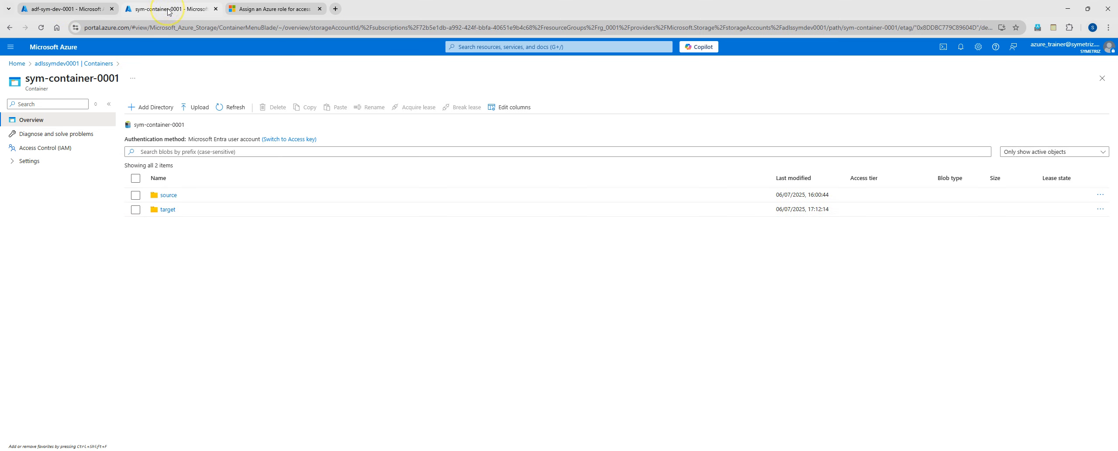
{"action": "left_click", "coordinate": [43, 64]}
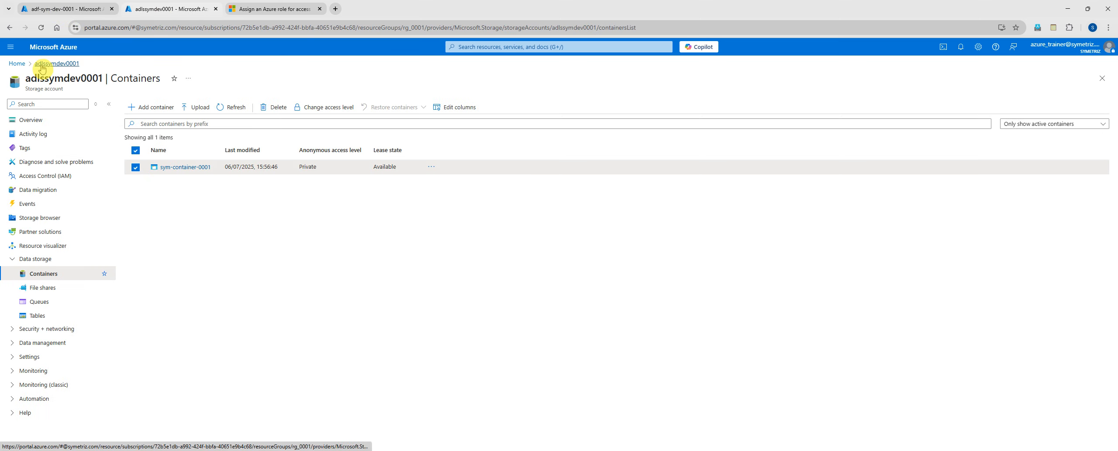
{"action": "left_click", "coordinate": [41, 177]}
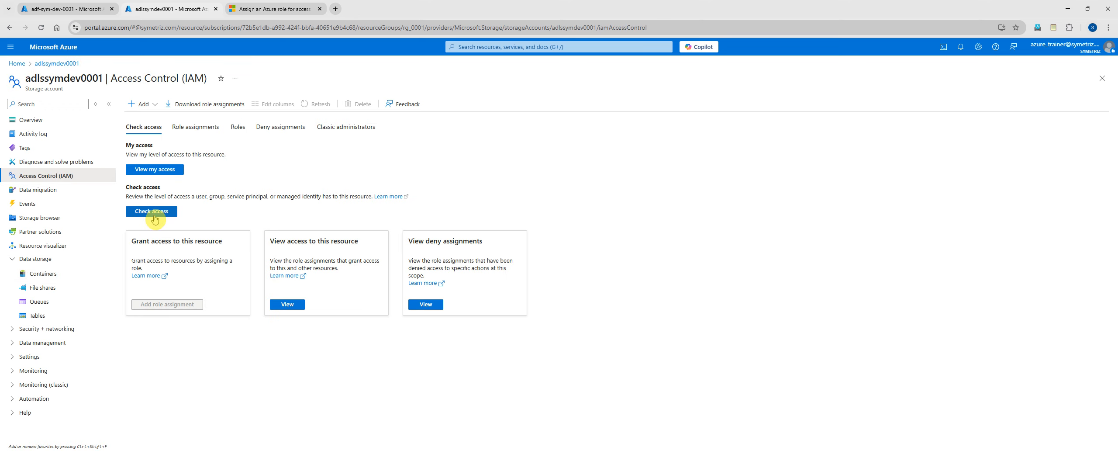
- Check the storage account access of the adf-sym-dev-0001 managed identity, filtering by the Data factory (V2) type
{"action": "left_click", "coordinate": [150, 214]}
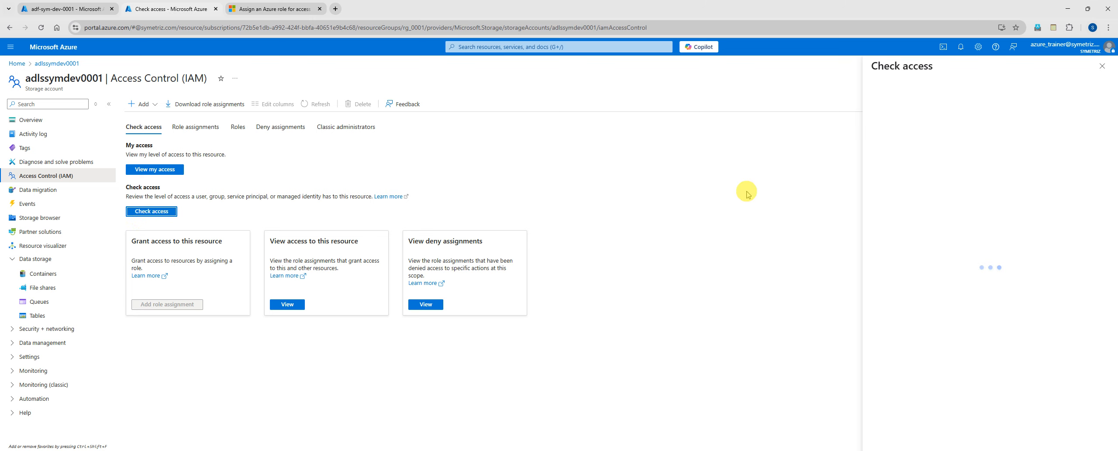
{"action": "left_click", "coordinate": [877, 149]}
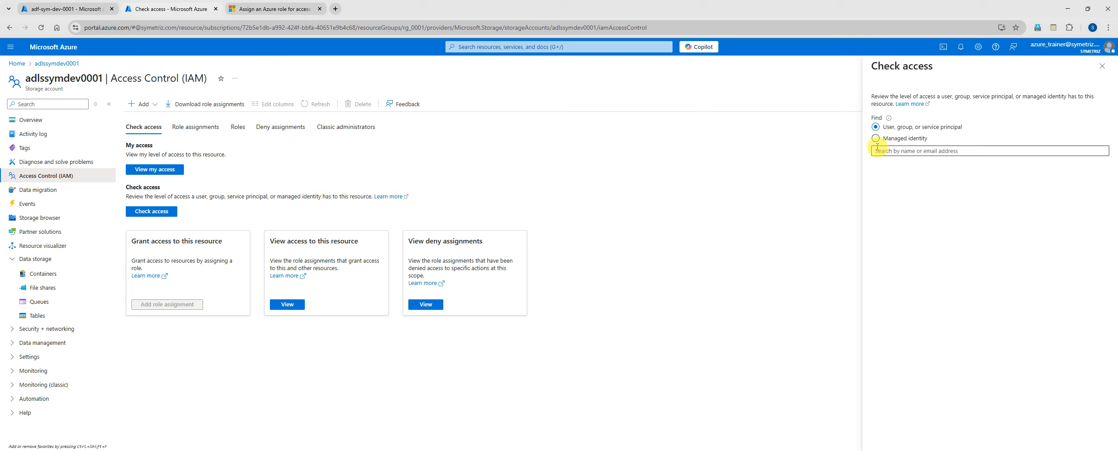
{"action": "left_click", "coordinate": [875, 139]}
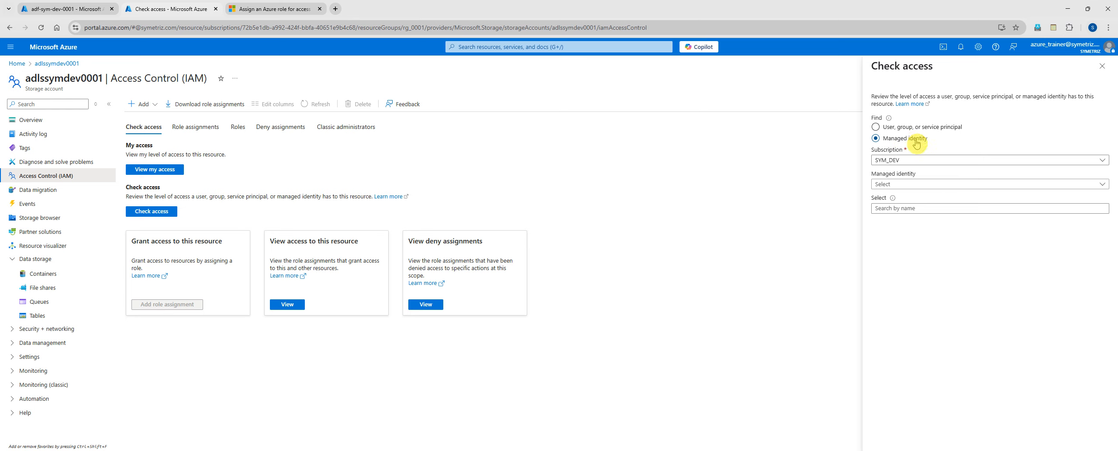
{"action": "left_click", "coordinate": [968, 186]}
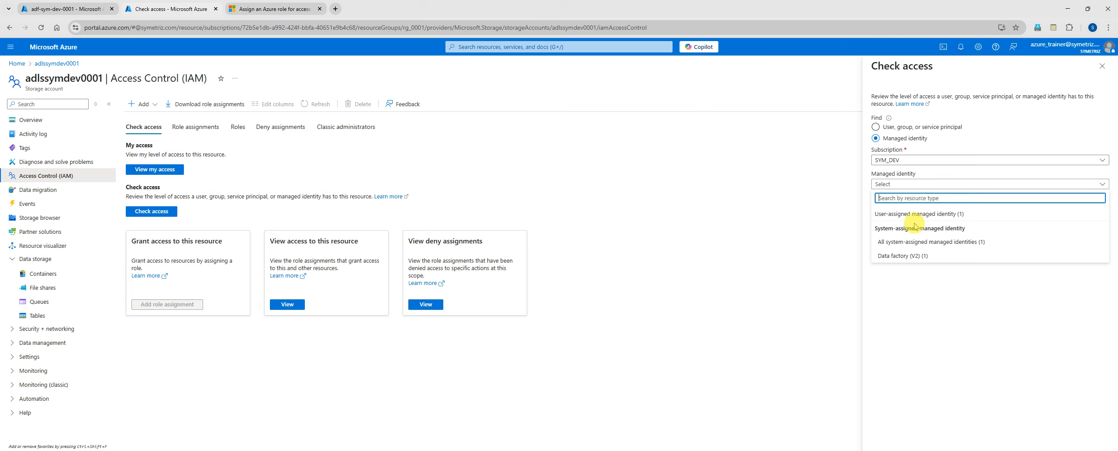
{"action": "left_click", "coordinate": [903, 257]}
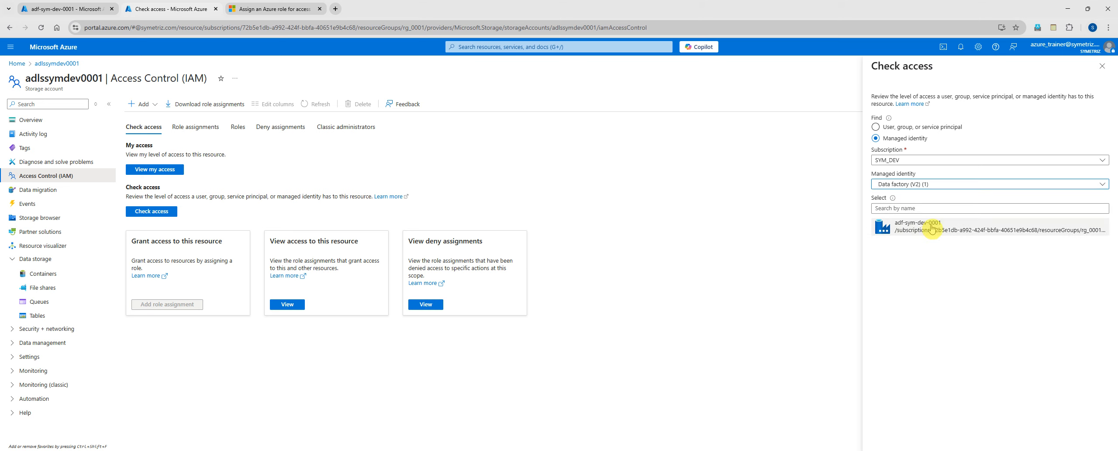
{"action": "left_click", "coordinate": [931, 228]}
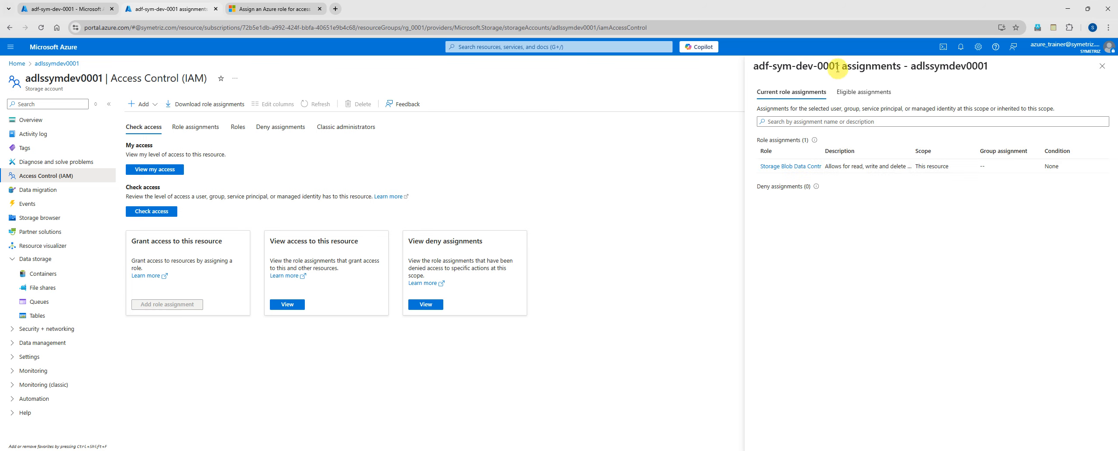
- Examine the data factory identity's role assignment on adlssymdev0001, widening the columns to read its role and description, and close the assignment details
{"action": "left_click", "coordinate": [55, 7]}
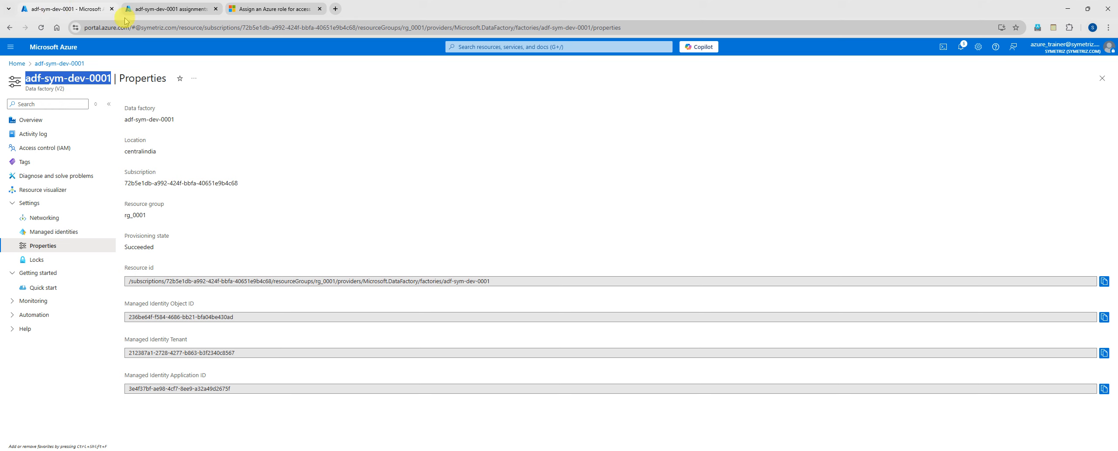
{"action": "left_click", "coordinate": [167, 14]}
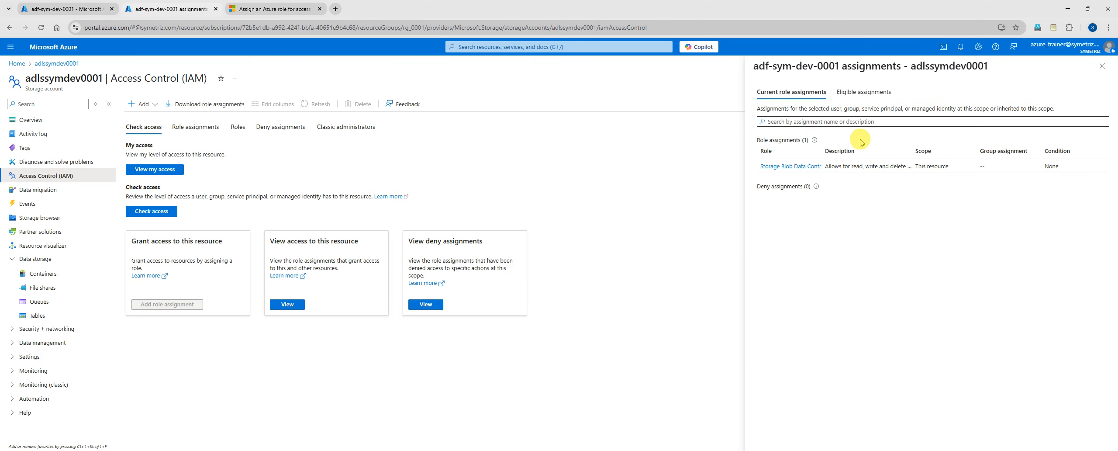
{"action": "left_click_drag", "start_coordinate": [822, 151], "coordinate": [850, 151]}
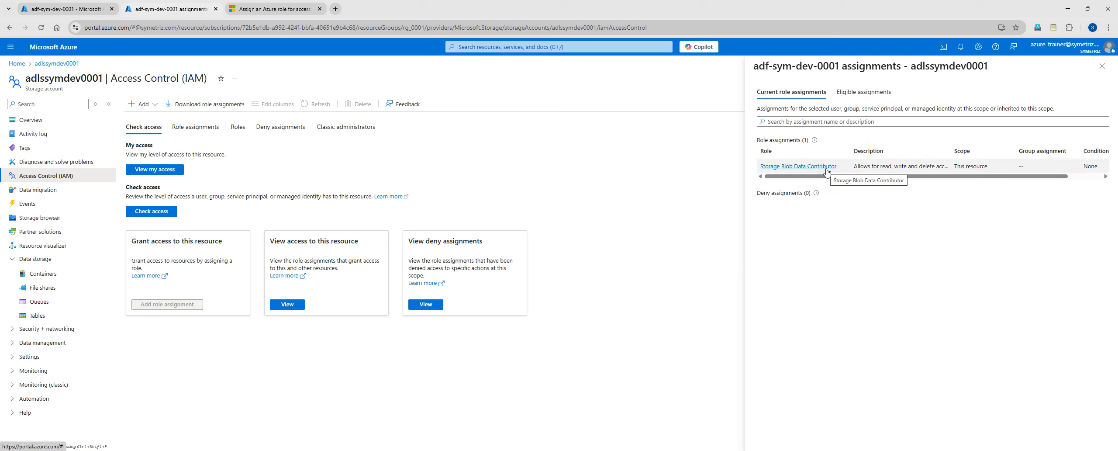
{"action": "left_click_drag", "start_coordinate": [874, 176], "coordinate": [902, 180]}
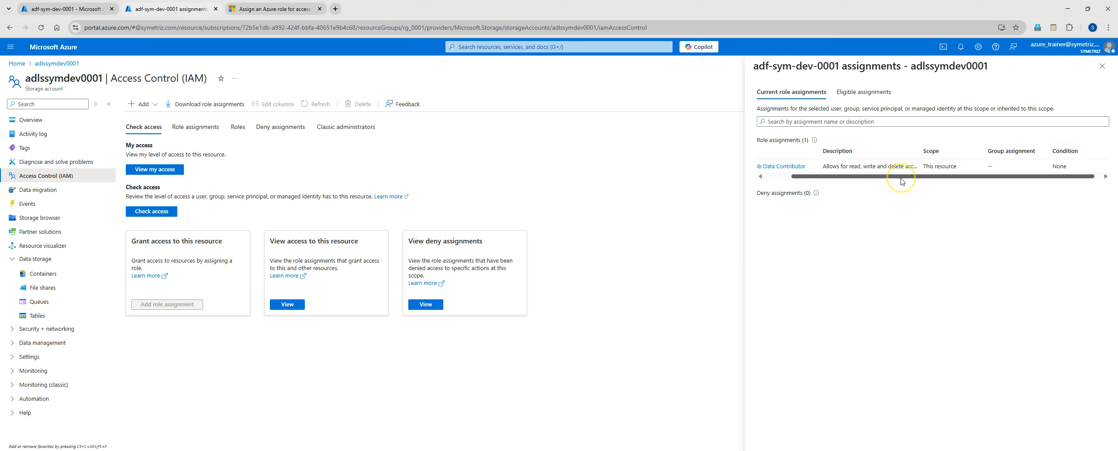
{"action": "left_click_drag", "start_coordinate": [921, 151], "coordinate": [976, 152]}
{"action": "left_click_drag", "start_coordinate": [915, 179], "coordinate": [938, 180]}
{"action": "left_click_drag", "start_coordinate": [944, 150], "coordinate": [983, 151]}
{"action": "left_click_drag", "start_coordinate": [907, 175], "coordinate": [815, 176]}
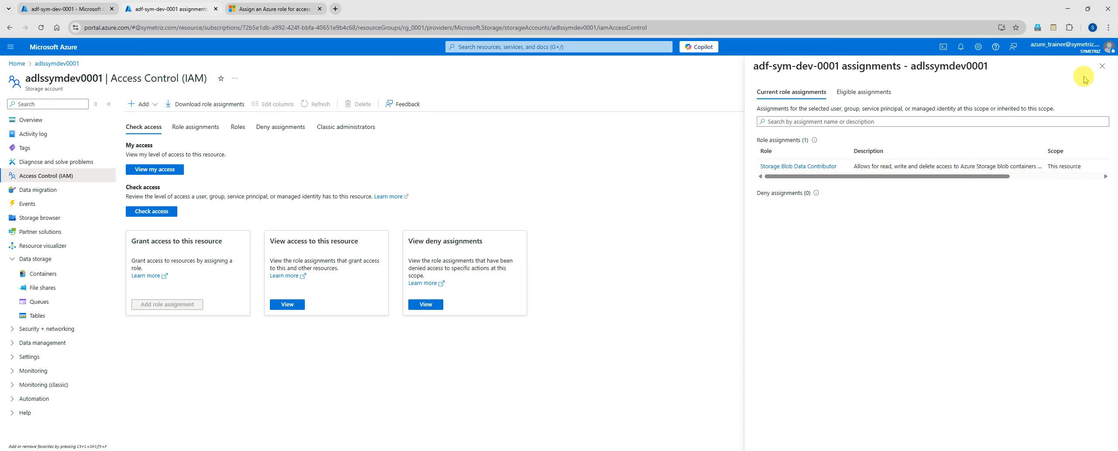
{"action": "left_click", "coordinate": [1102, 66]}
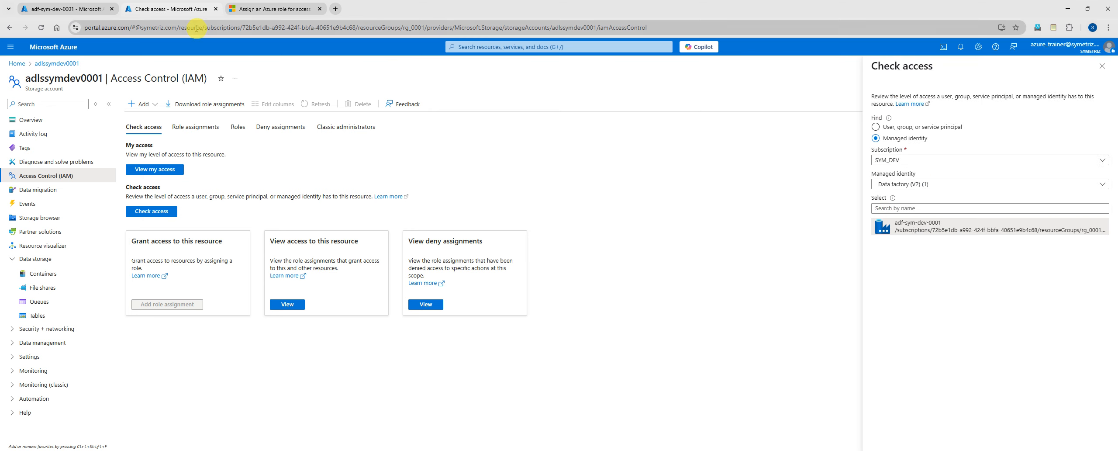
- Go back to the portal home in the data factory's tab, reopen adf-sym-dev-0001 and launch Azure Data Factory Studio
{"action": "left_click", "coordinate": [74, 11]}
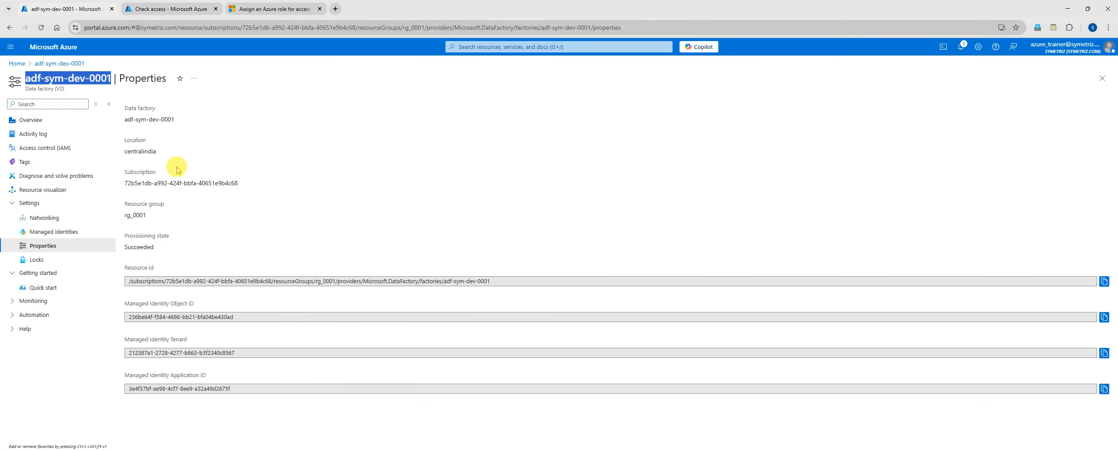
{"action": "left_click", "coordinate": [16, 63]}
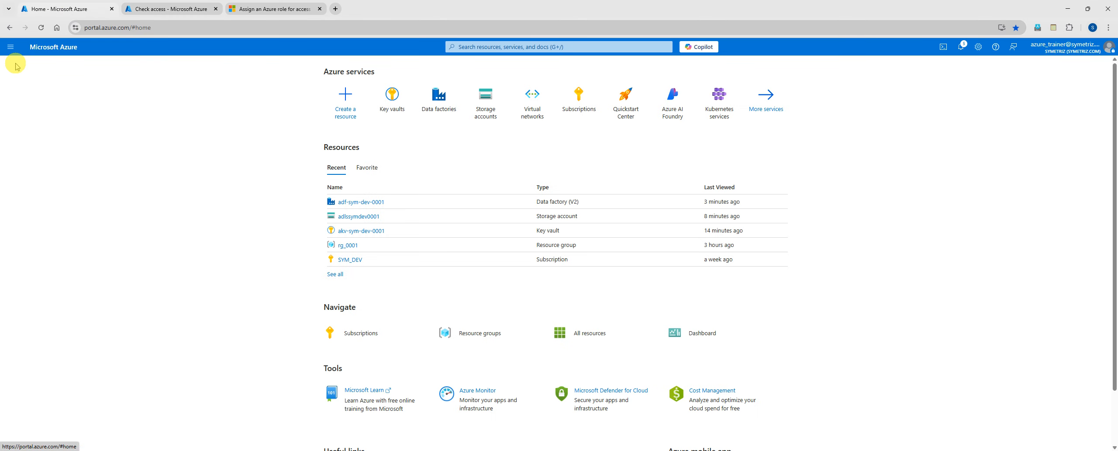
{"action": "left_click", "coordinate": [369, 202]}
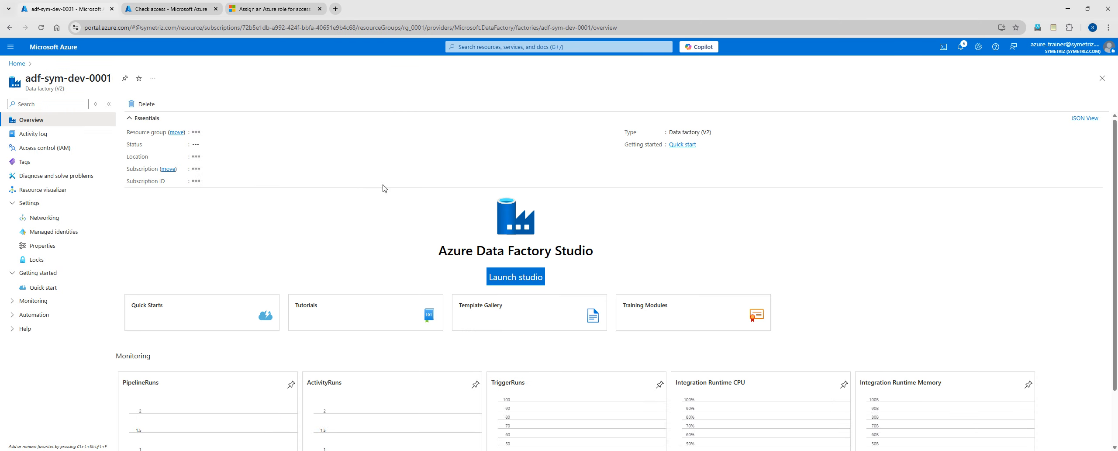
{"action": "left_click", "coordinate": [515, 278]}
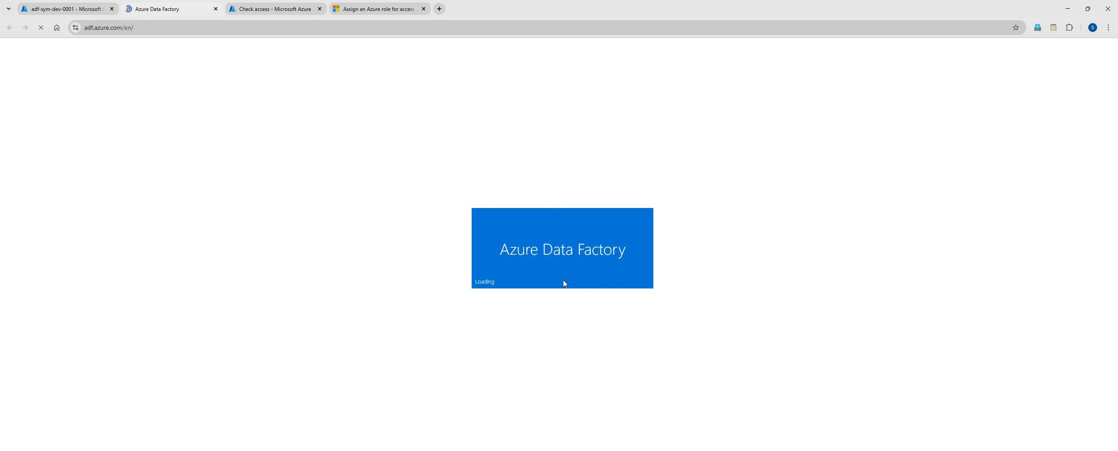
{"action": "left_click", "coordinate": [565, 280]}
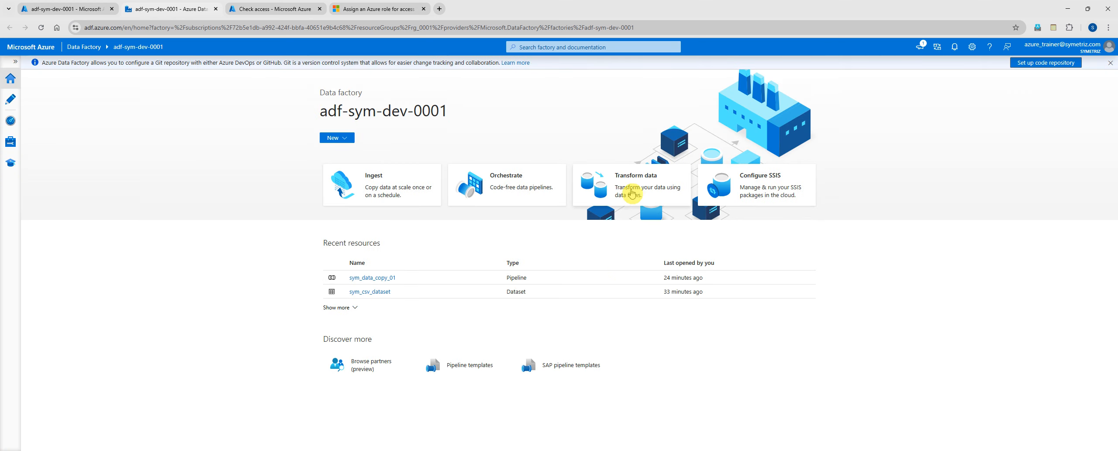
- Dismiss the Git repository notice, look over the factory's authoring resources and open the Linked services management page
{"action": "left_click", "coordinate": [1110, 63]}
{"action": "left_click", "coordinate": [12, 100]}
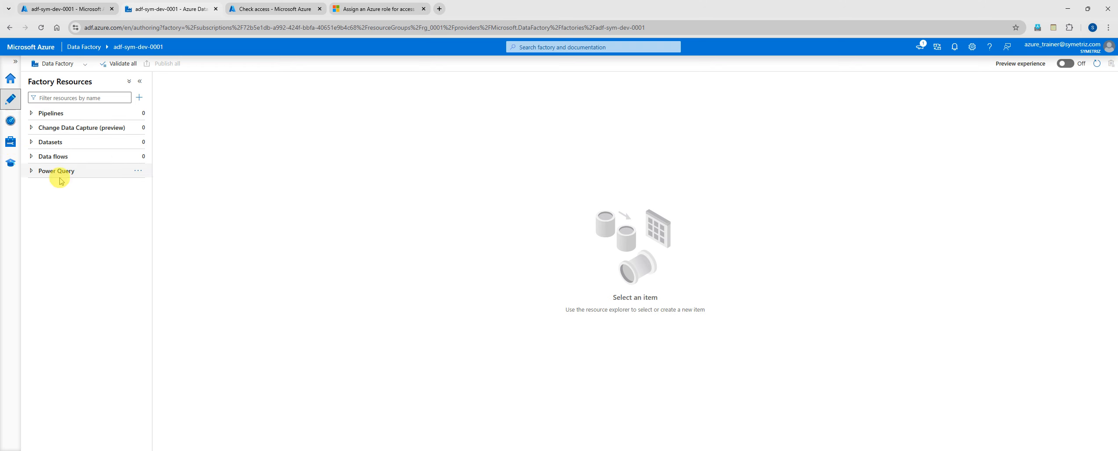
{"action": "left_click", "coordinate": [11, 142]}
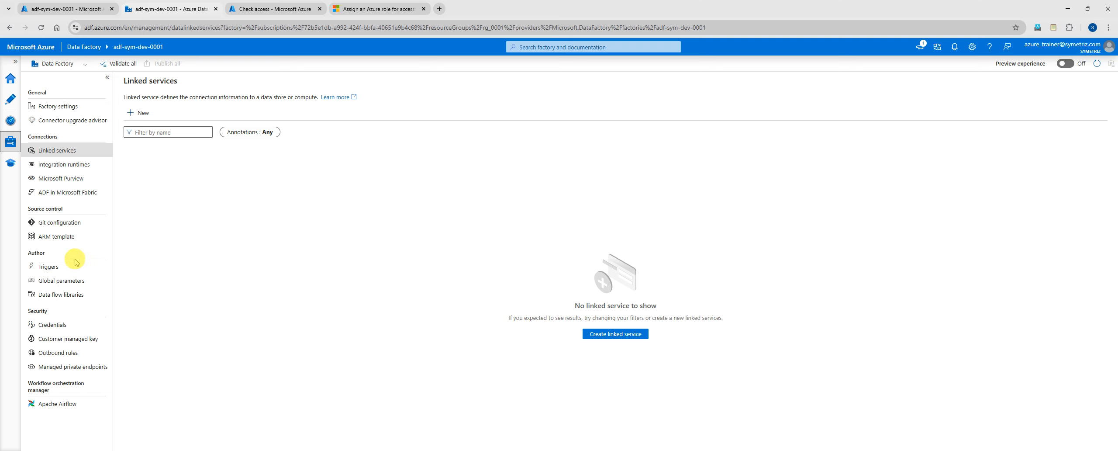
{"action": "left_click", "coordinate": [57, 153]}
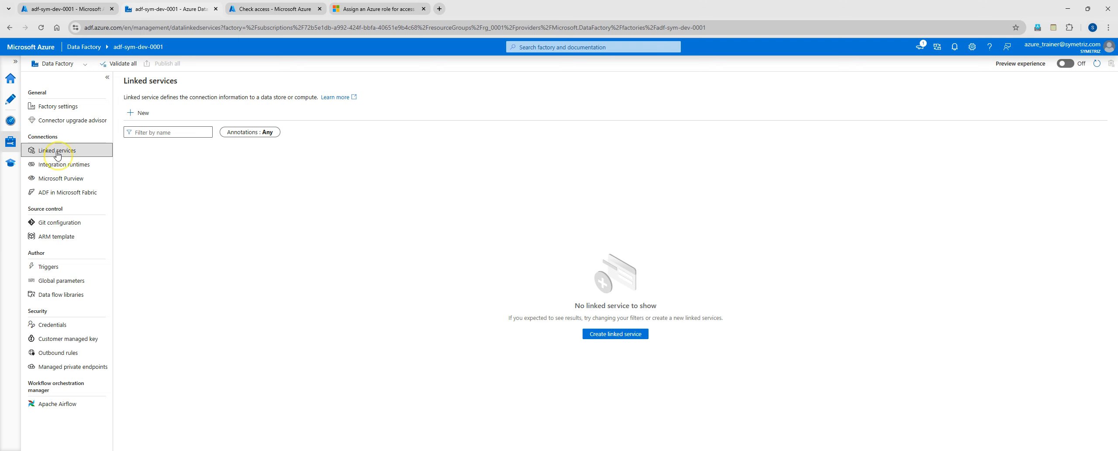
{"action": "left_click", "coordinate": [214, 200]}
- Start a new linked service, searching the data stores for "data lake" and choosing Azure Data Lake Storage Gen2
{"action": "left_click", "coordinate": [139, 114]}
{"action": "left_click", "coordinate": [970, 100]}
{"action": "type", "text": "data lake"}
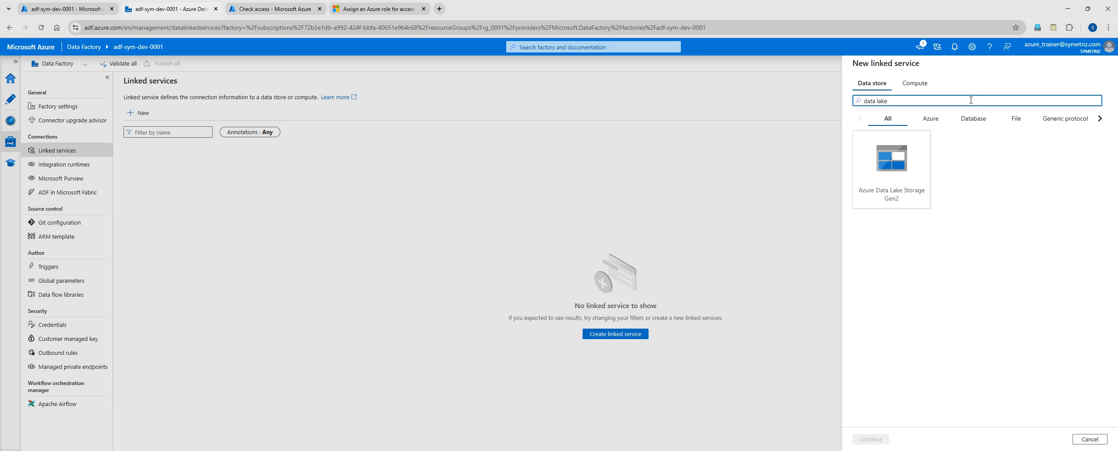
{"action": "left_click", "coordinate": [902, 173]}
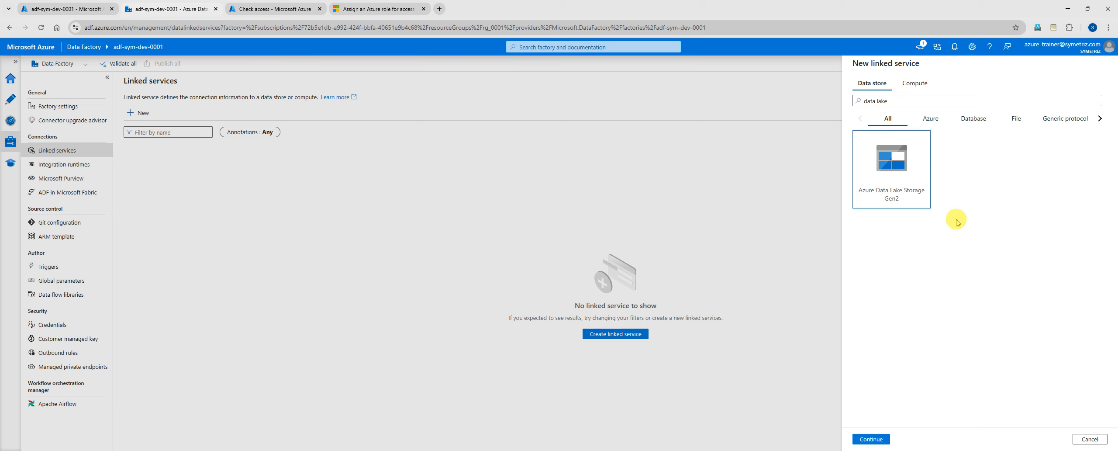
{"action": "left_click", "coordinate": [871, 439]}
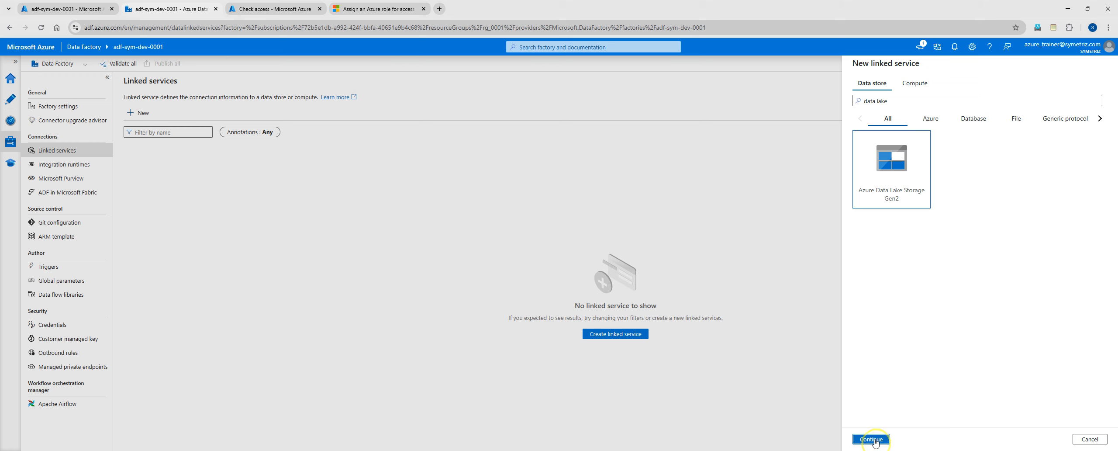
- Read the integration runtime and interactive authoring hints, then enable interactive authoring for AutoResolveIntegrationRuntime
{"action": "mouse_move", "coordinate": [946, 162]}
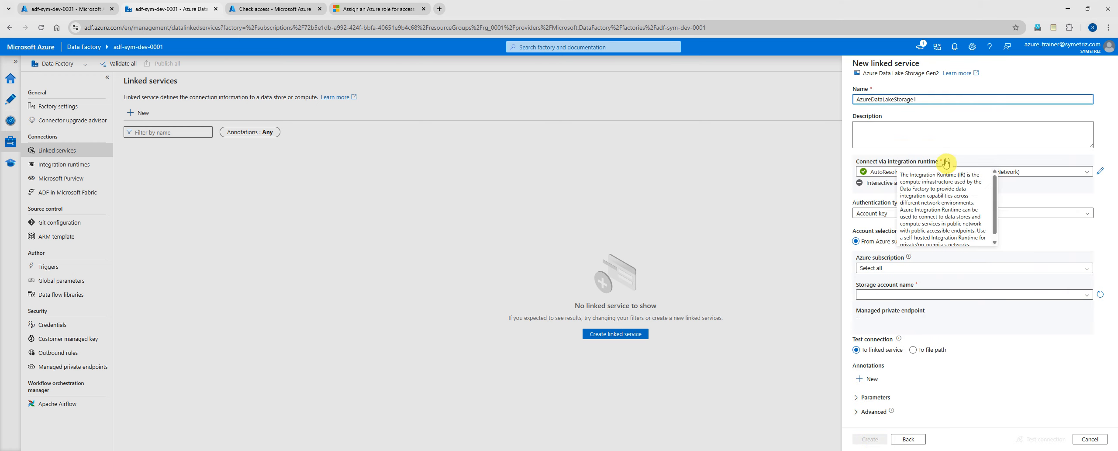
{"action": "left_click", "coordinate": [1005, 187]}
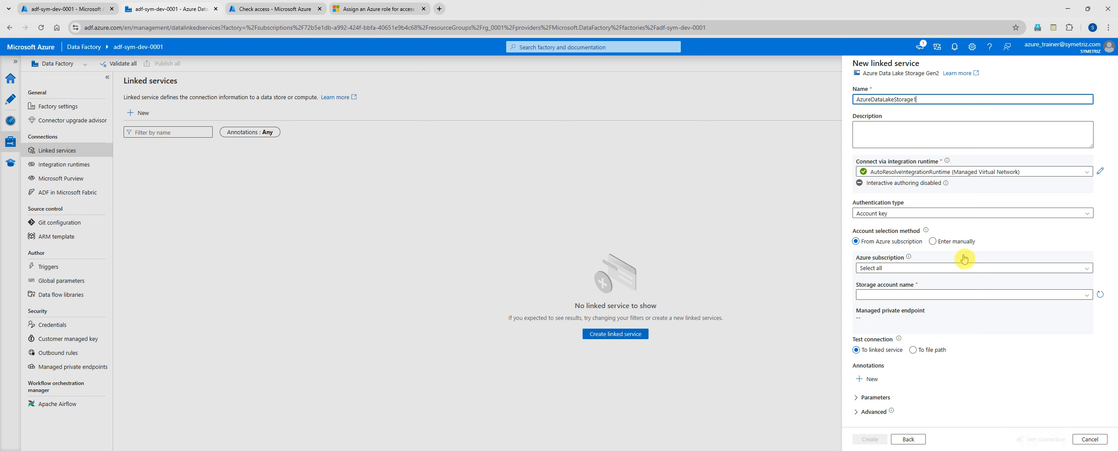
{"action": "left_click", "coordinate": [945, 183]}
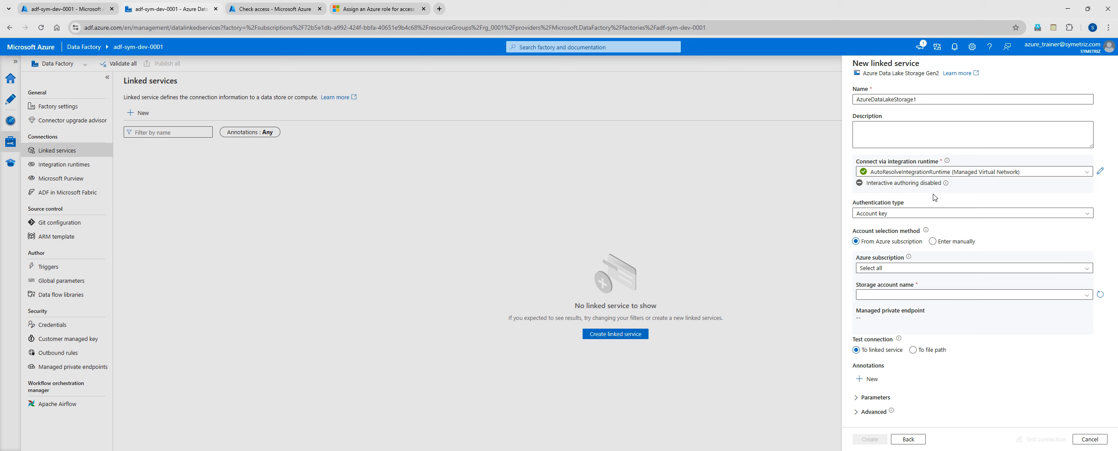
{"action": "mouse_move", "coordinate": [944, 187]}
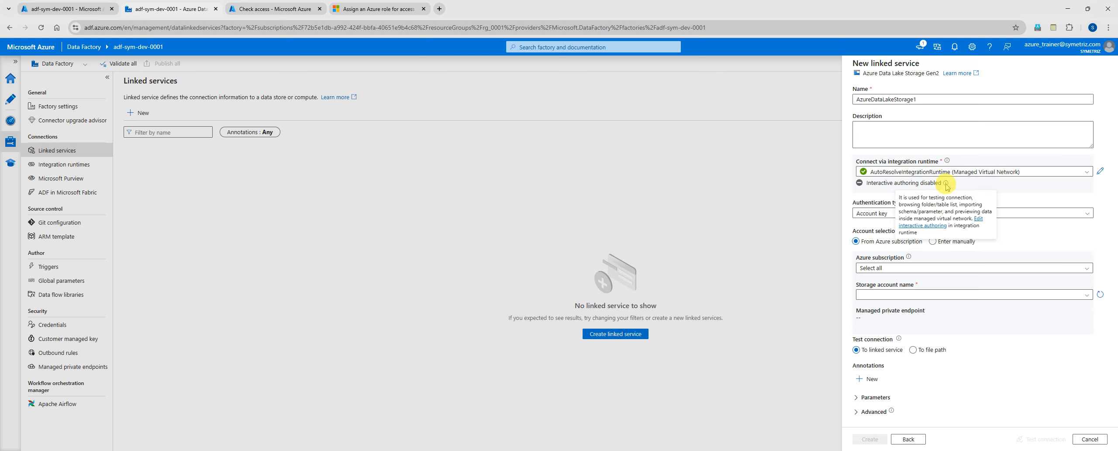
{"action": "left_click", "coordinate": [935, 226]}
{"action": "left_click", "coordinate": [890, 137]}
{"action": "left_click", "coordinate": [870, 439]}
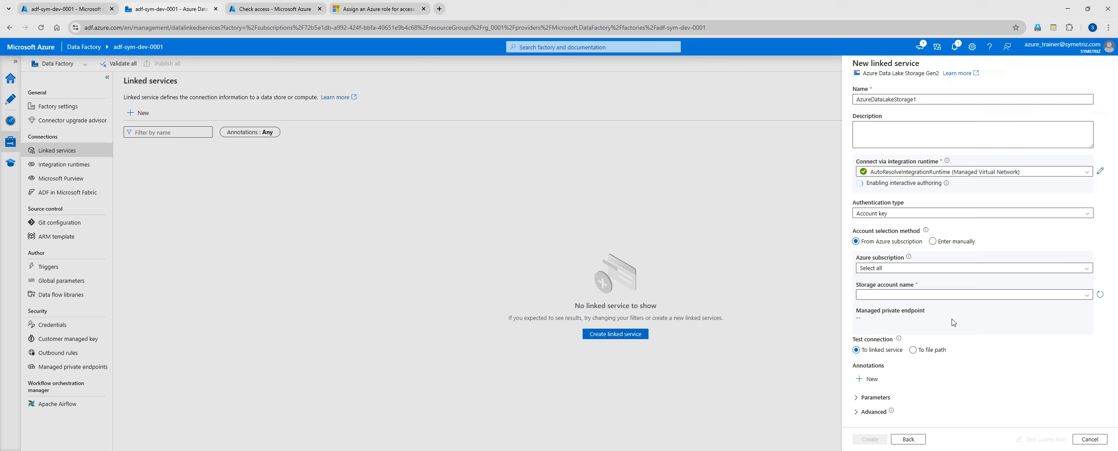
{"action": "left_click", "coordinate": [858, 185]}
- Set the linked service's authentication type to System-assigned managed identity
{"action": "left_click", "coordinate": [1000, 215]}
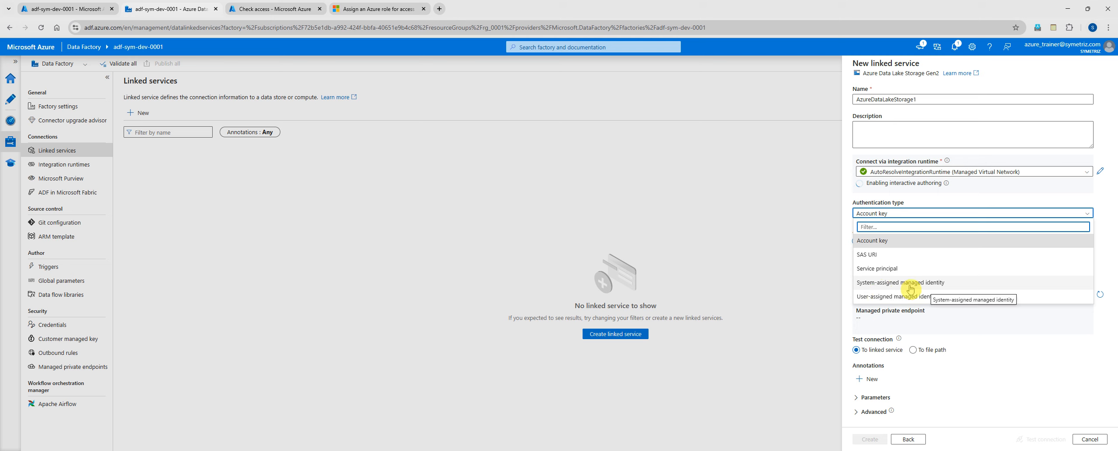
{"action": "left_click", "coordinate": [867, 288]}
{"action": "left_click", "coordinate": [941, 286]}
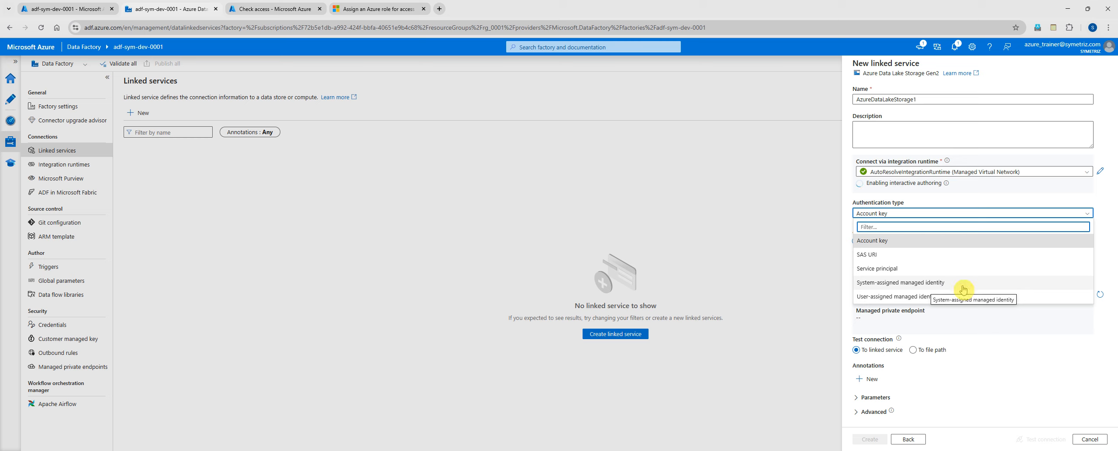
{"action": "left_click", "coordinate": [937, 286]}
{"action": "left_click", "coordinate": [958, 214]}
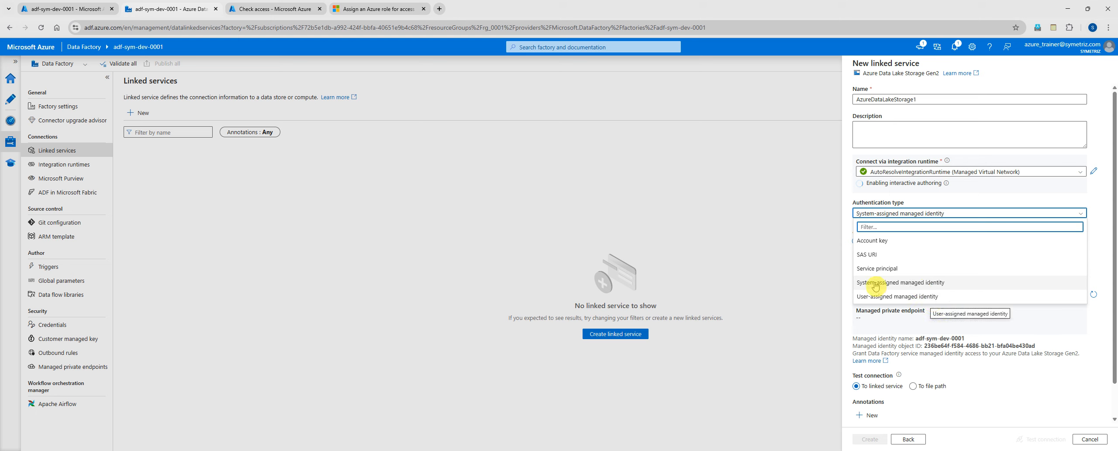
{"action": "left_click", "coordinate": [976, 286]}
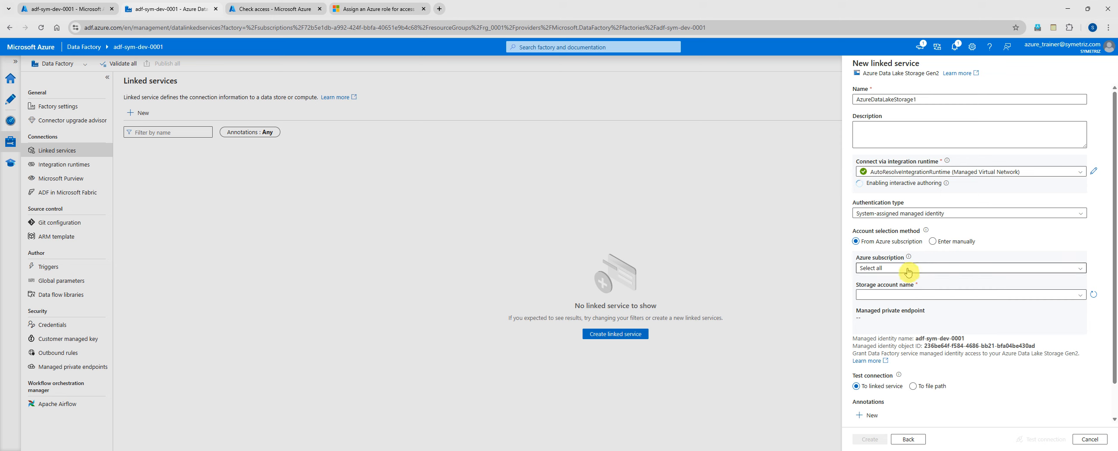
- Choose the SYM_DEV subscription and the adlssymdev0001 storage account for the linked service
{"action": "left_click", "coordinate": [971, 269]}
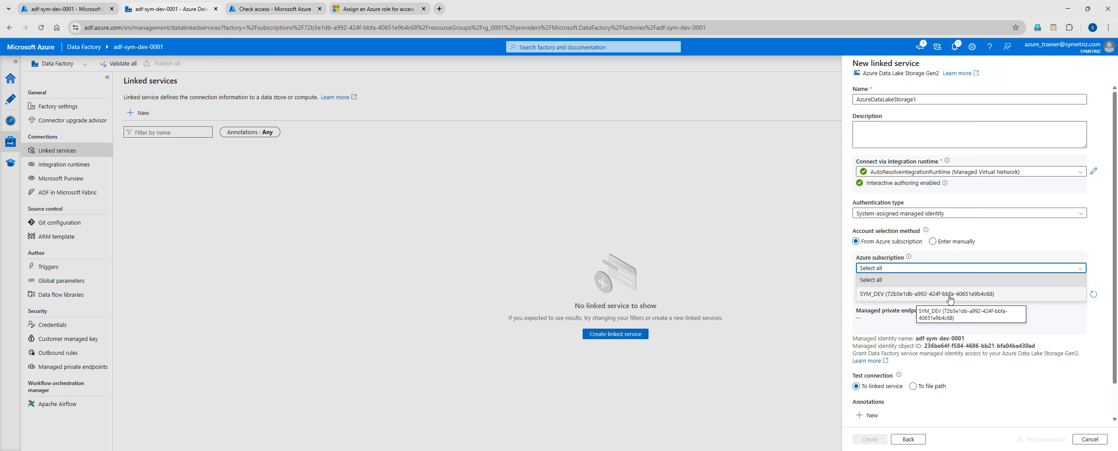
{"action": "left_click", "coordinate": [963, 294]}
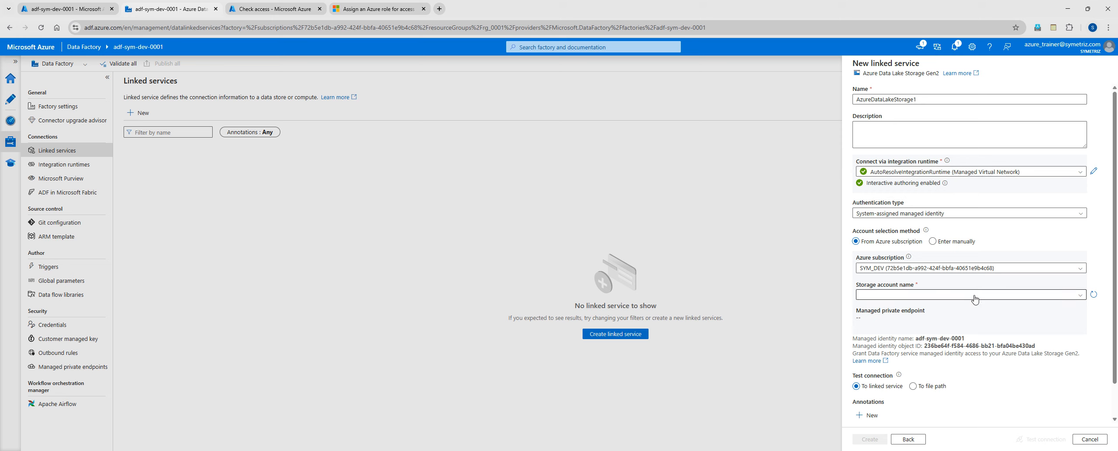
{"action": "left_click", "coordinate": [974, 299]}
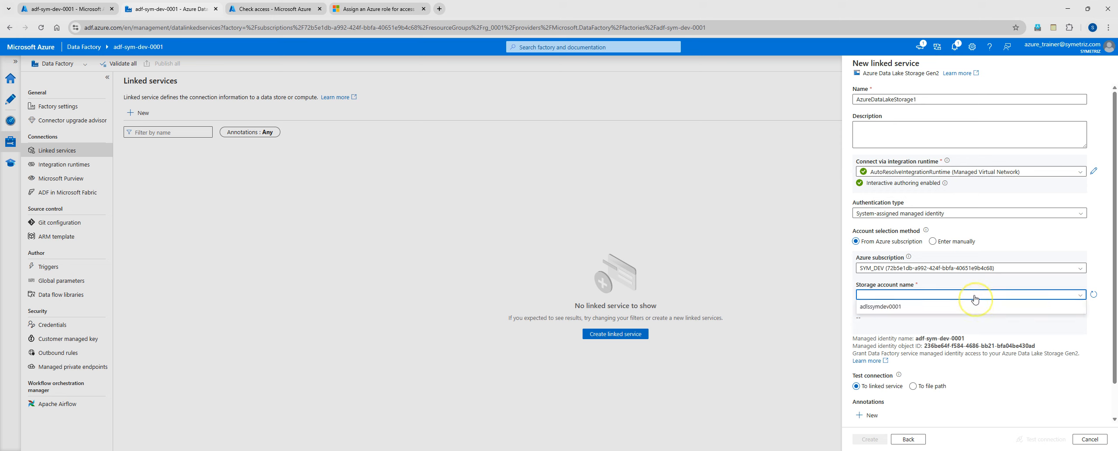
{"action": "left_click", "coordinate": [890, 308]}
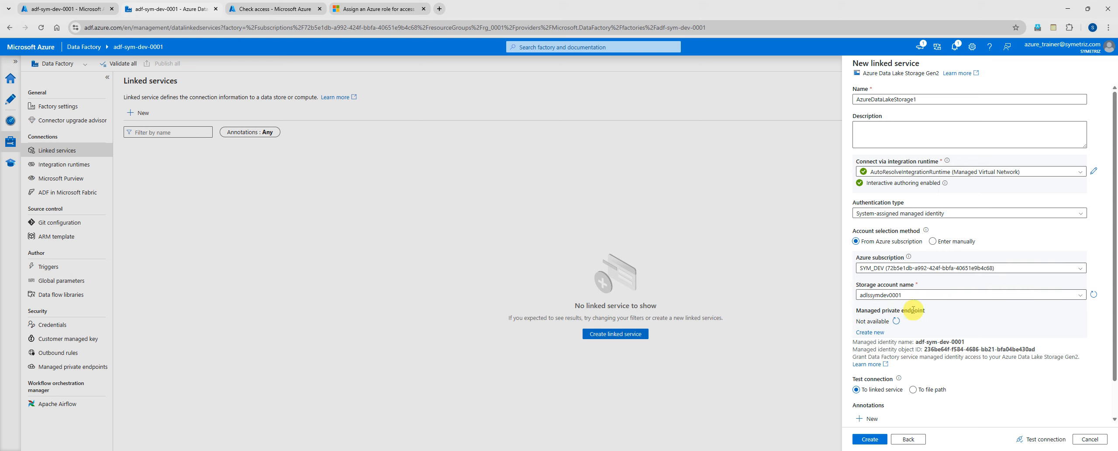
- Examine the managed private endpoint entry for the chosen storage account
{"action": "left_click_drag", "start_coordinate": [926, 313], "coordinate": [849, 311]}
{"action": "left_click", "coordinate": [919, 310]}
{"action": "left_click_drag", "start_coordinate": [925, 311], "coordinate": [858, 310]}
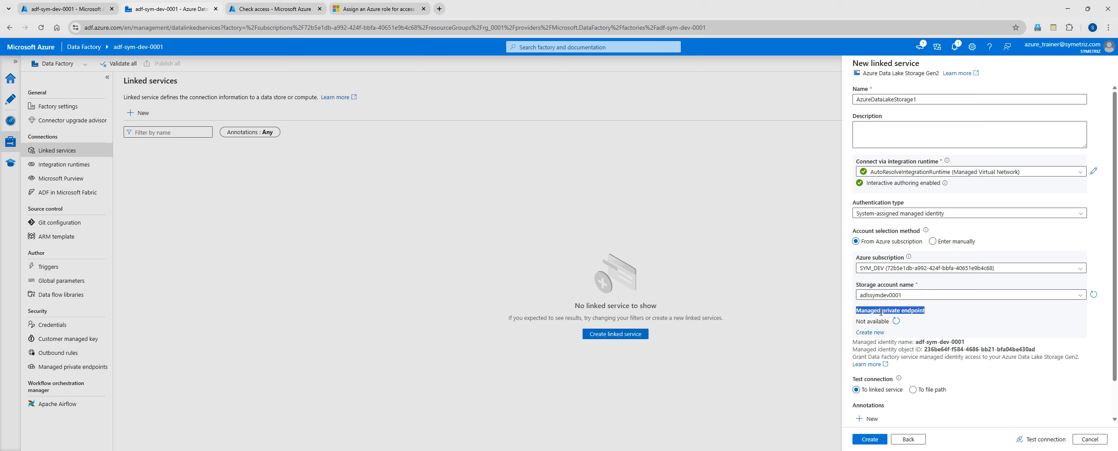
{"action": "left_click_drag", "start_coordinate": [924, 311], "coordinate": [857, 312]}
{"action": "left_click", "coordinate": [931, 314]}
{"action": "left_click_drag", "start_coordinate": [931, 313], "coordinate": [851, 313]}
{"action": "left_click_drag", "start_coordinate": [927, 313], "coordinate": [860, 312]}
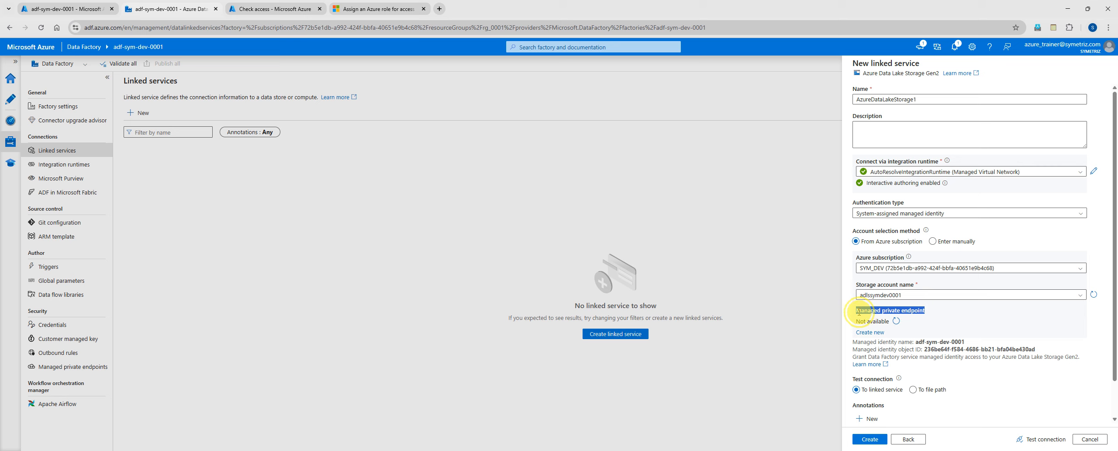
{"action": "left_click", "coordinate": [938, 308]}
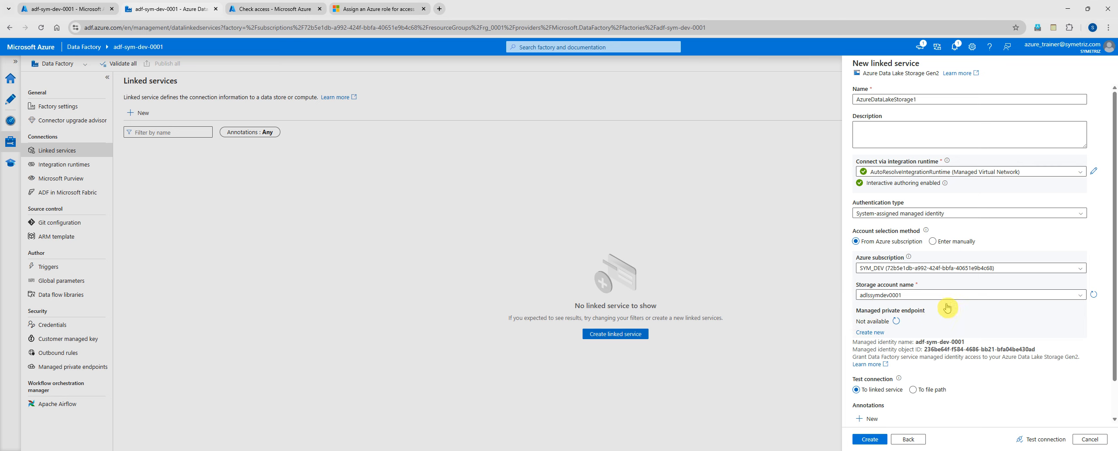
- Check the managed identity name given for the linked service and copy its object ID
{"action": "scroll", "coordinate": [946, 306], "scroll_direction": "down", "scroll_amount": 1}
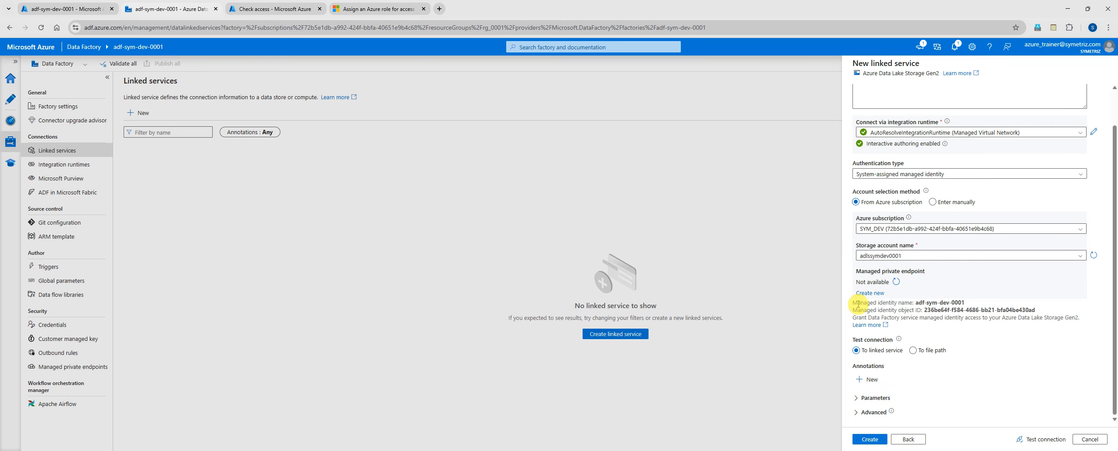
{"action": "left_click_drag", "start_coordinate": [854, 304], "coordinate": [910, 303]}
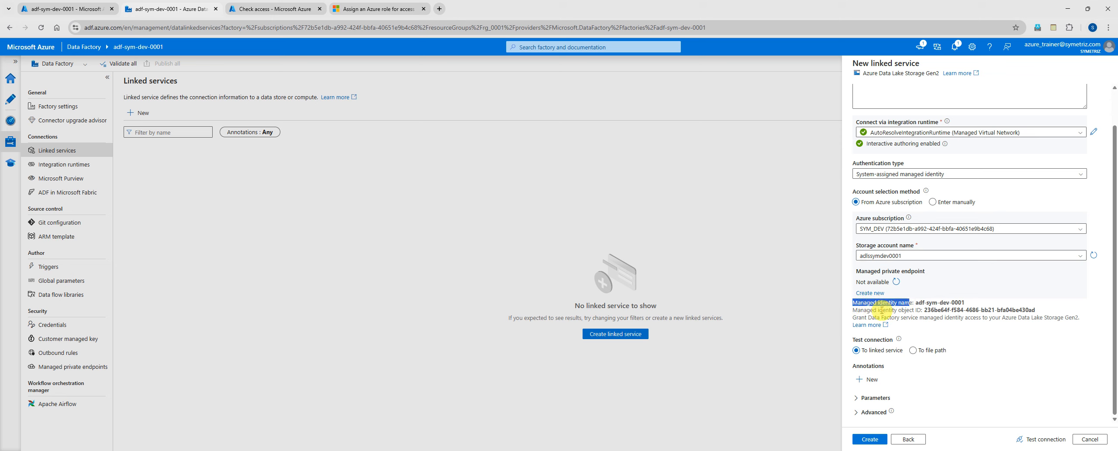
{"action": "mouse_move", "coordinate": [999, 315]}
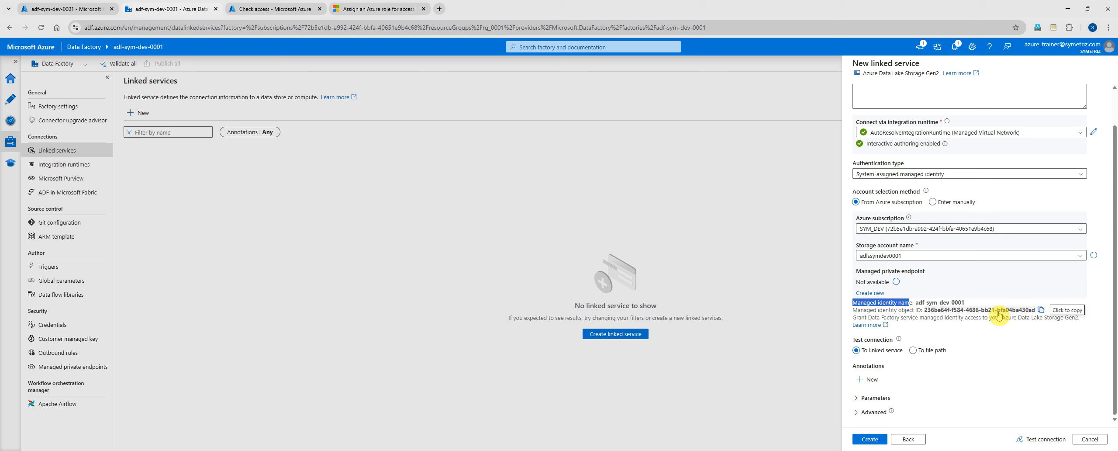
{"action": "left_click", "coordinate": [1041, 311]}
{"action": "left_click", "coordinate": [1044, 343]}
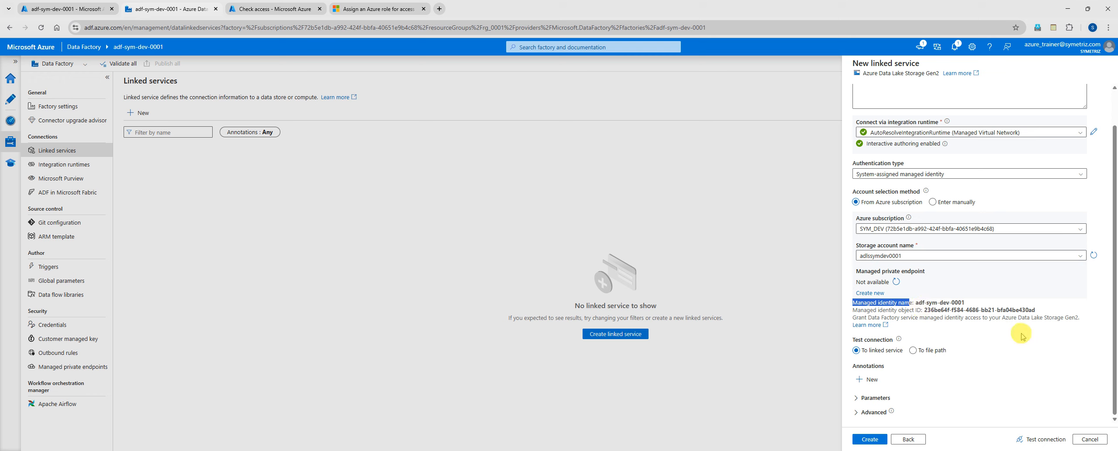
- Test the connection, review the settings and create the linked service with the name AzureDataLakeStorage1
{"action": "left_click", "coordinate": [1046, 440]}
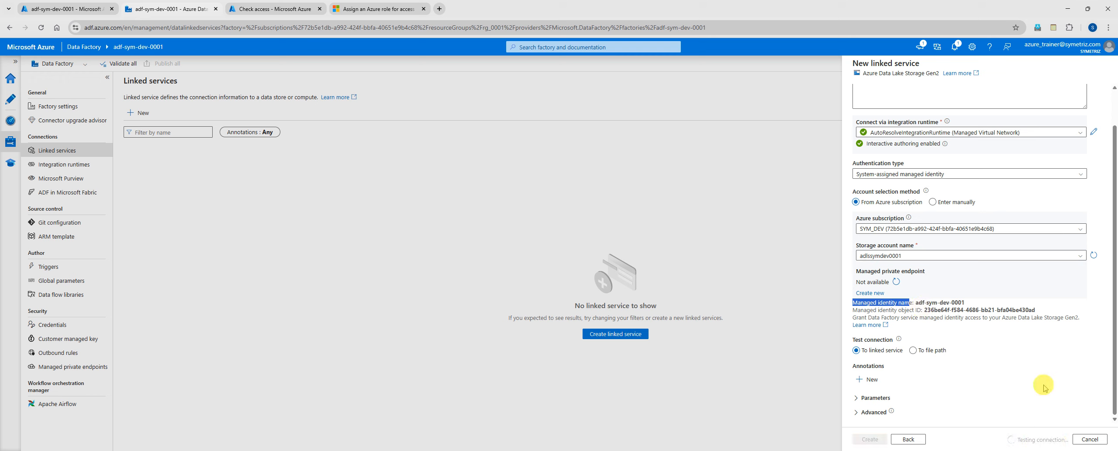
{"action": "left_click", "coordinate": [1044, 361]}
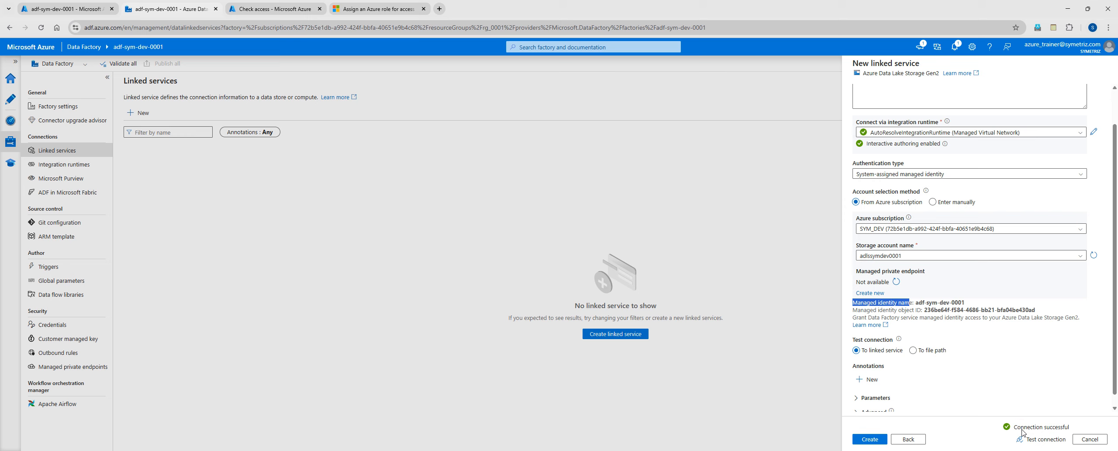
{"action": "scroll", "coordinate": [1030, 371], "scroll_direction": "up", "scroll_amount": 2}
{"action": "scroll", "coordinate": [1031, 372], "scroll_direction": "down", "scroll_amount": 2}
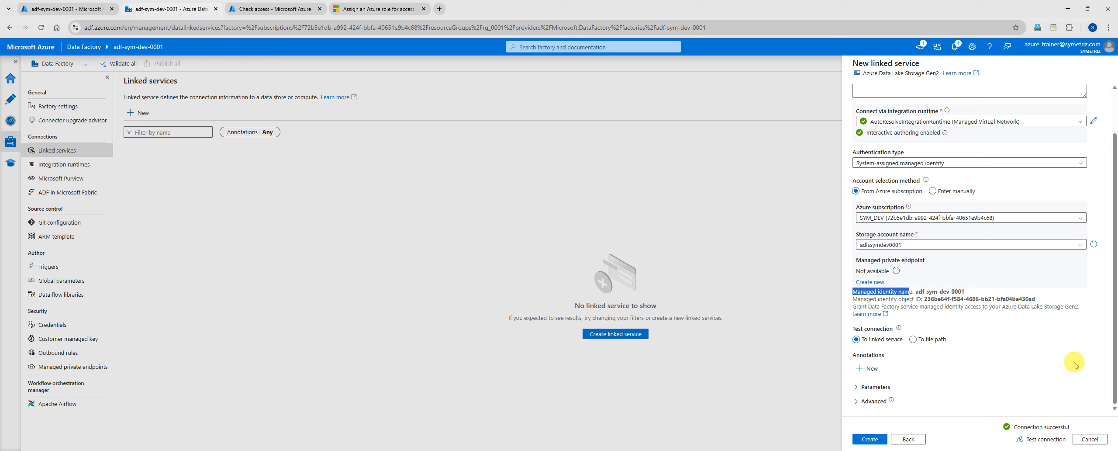
{"action": "scroll", "coordinate": [937, 393], "scroll_direction": "up", "scroll_amount": 2}
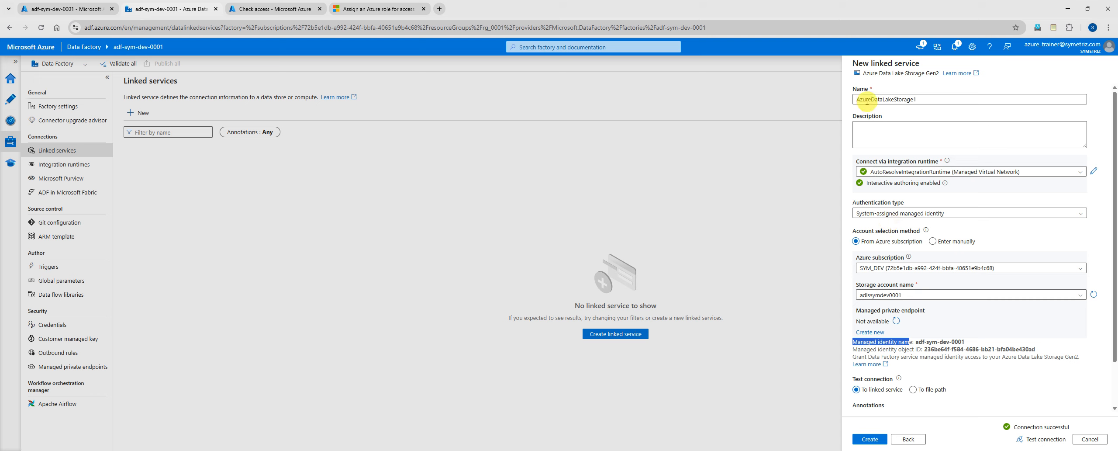
{"action": "left_click", "coordinate": [924, 100]}
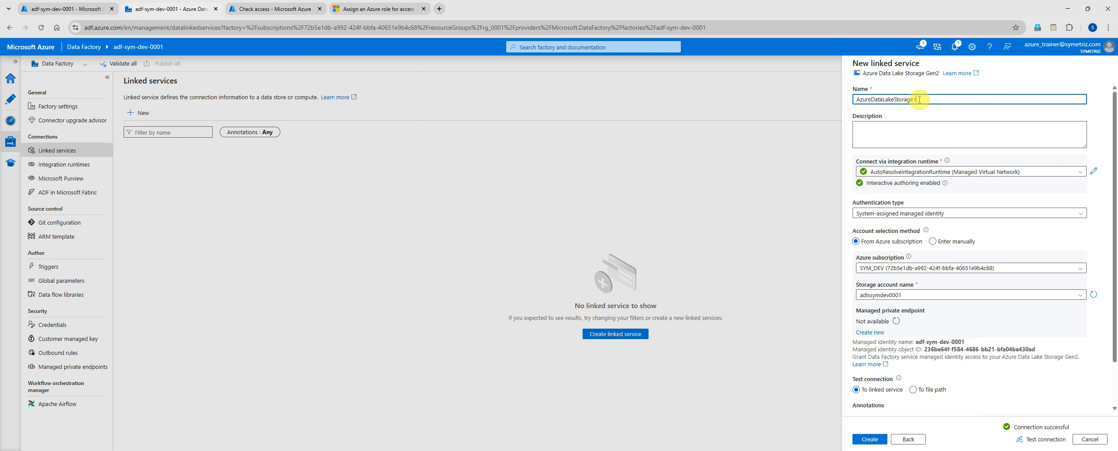
{"action": "left_click", "coordinate": [870, 439]}
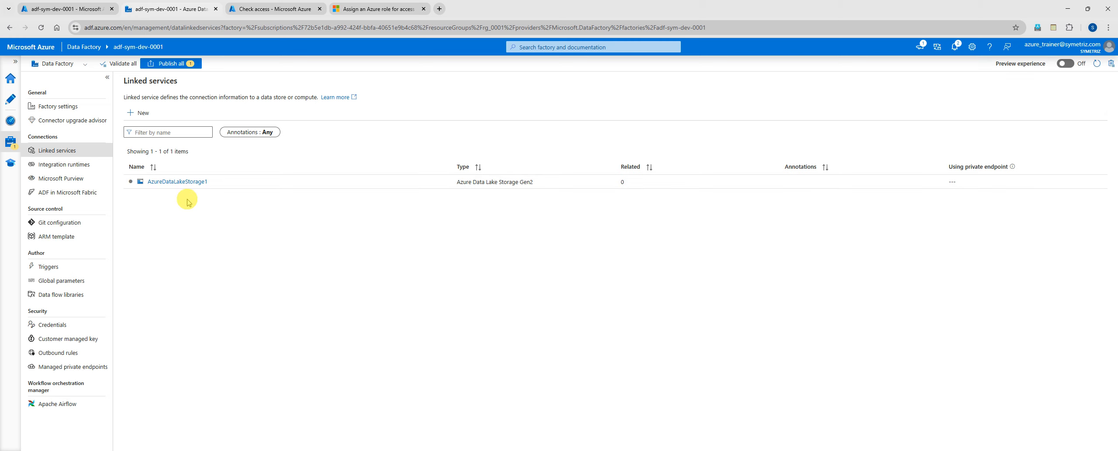
- Publish the new AzureDataLakeStorage1 linked service, dismiss the notification and refresh the factory
{"action": "left_click", "coordinate": [171, 65]}
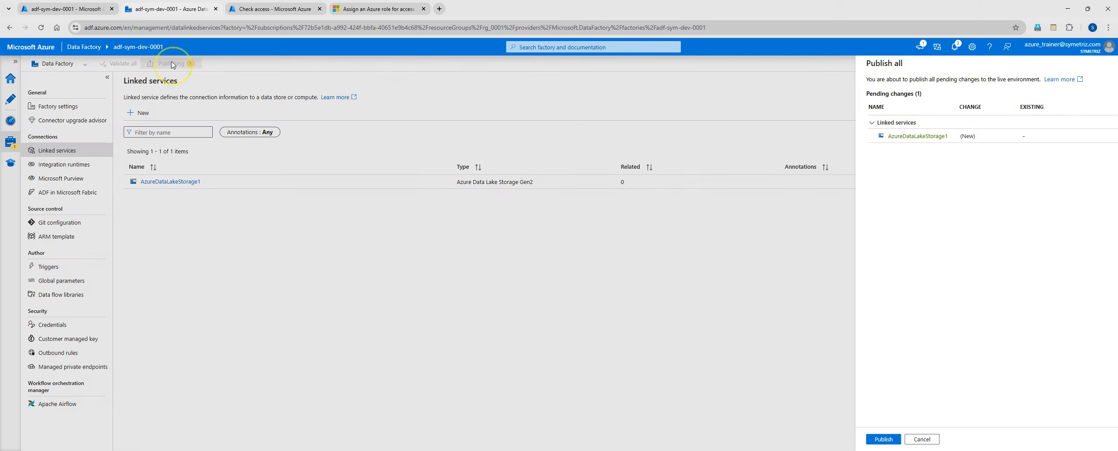
{"action": "left_click", "coordinate": [869, 438]}
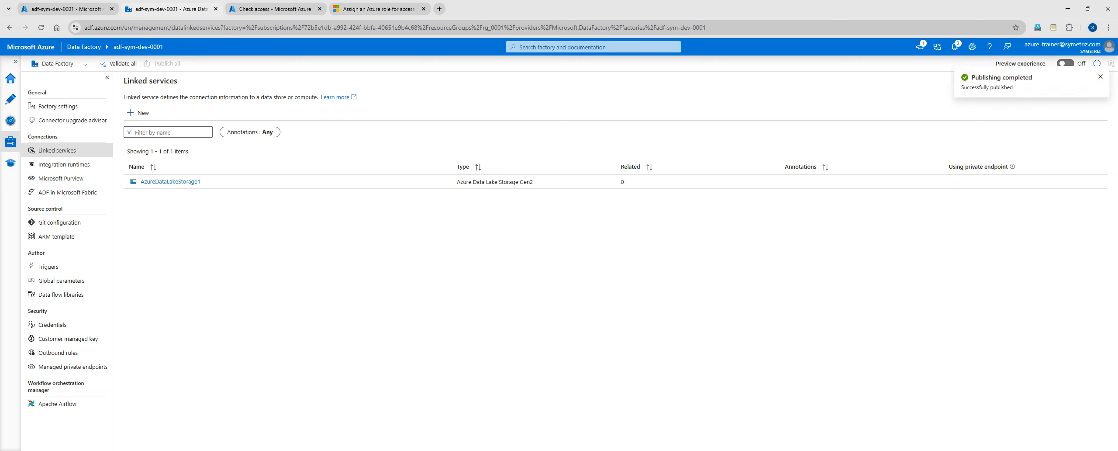
{"action": "left_click", "coordinate": [1100, 76]}
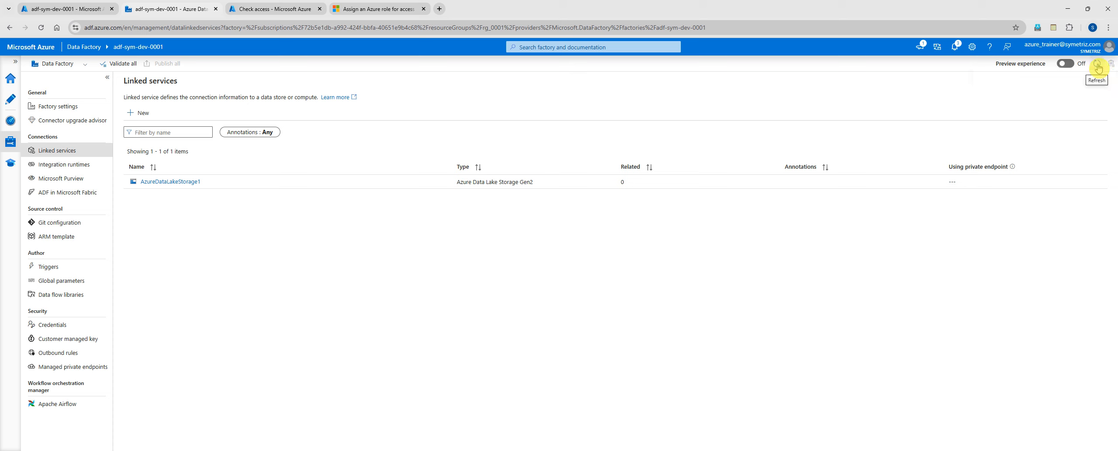
{"action": "left_click", "coordinate": [1097, 64]}
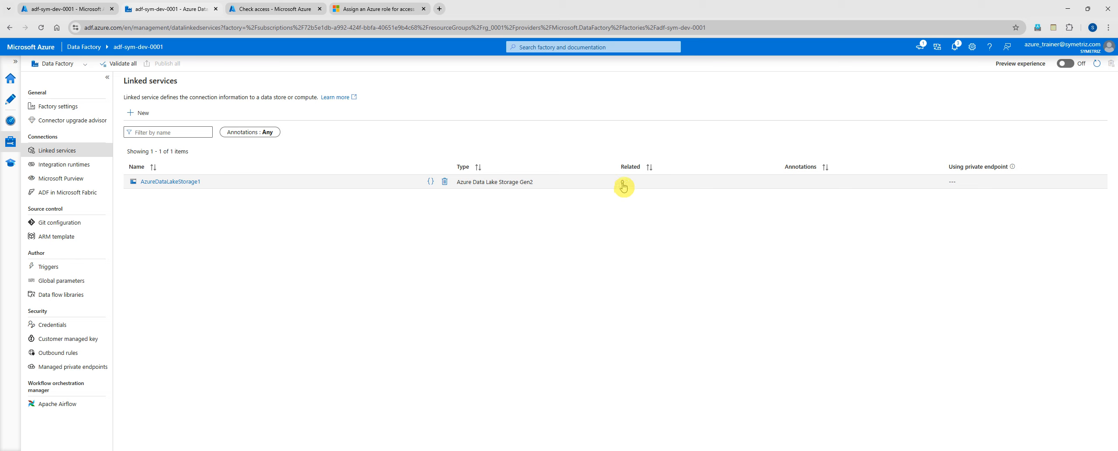
- Start a new dataset in the authoring resources, searching the data stores for "data" and choosing Azure Data Lake Storage Gen2
{"action": "left_click", "coordinate": [11, 100]}
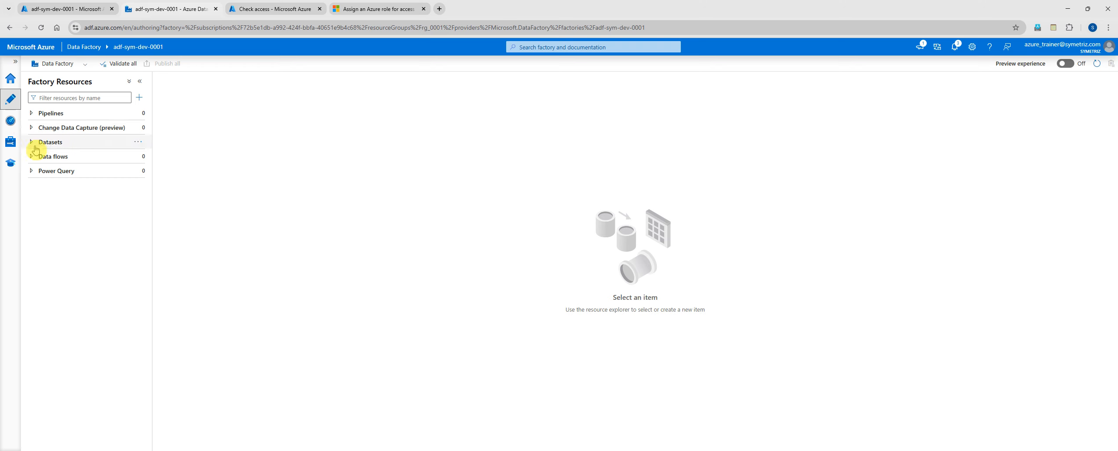
{"action": "left_click", "coordinate": [139, 143]}
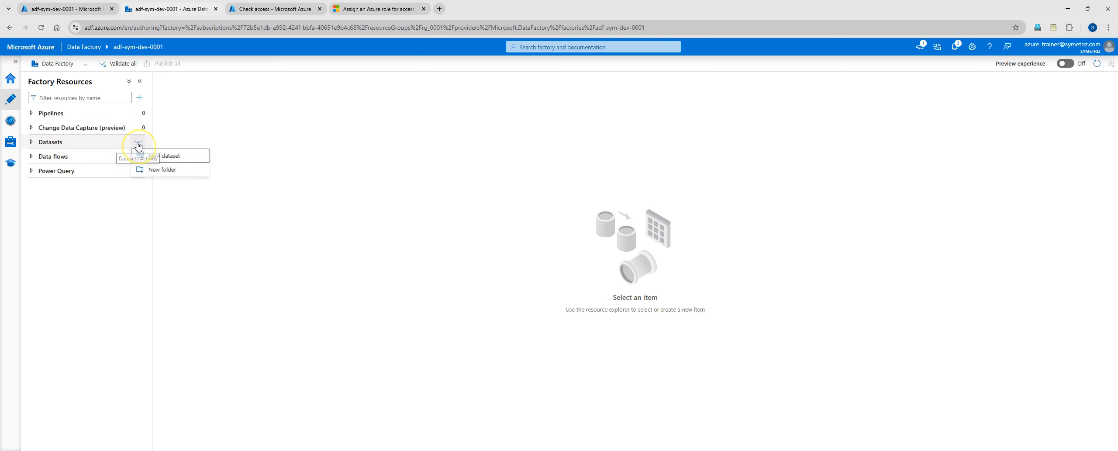
{"action": "left_click", "coordinate": [163, 156]}
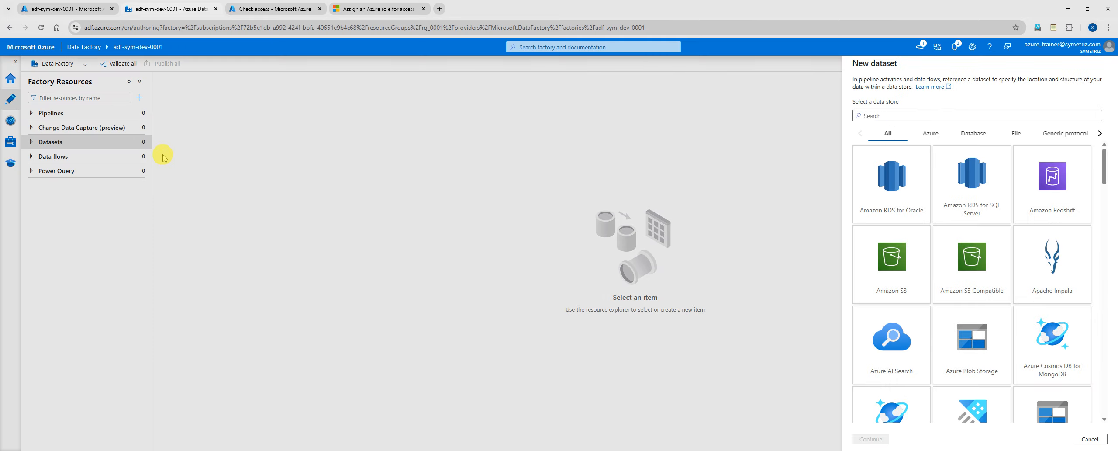
{"action": "type", "text": "data"}
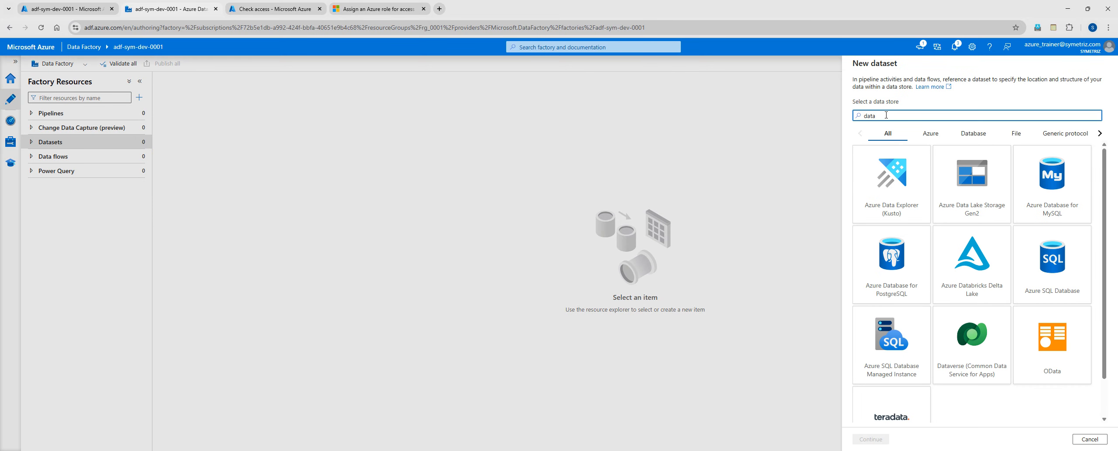
{"action": "left_click", "coordinate": [975, 189]}
{"action": "left_click", "coordinate": [870, 439]}
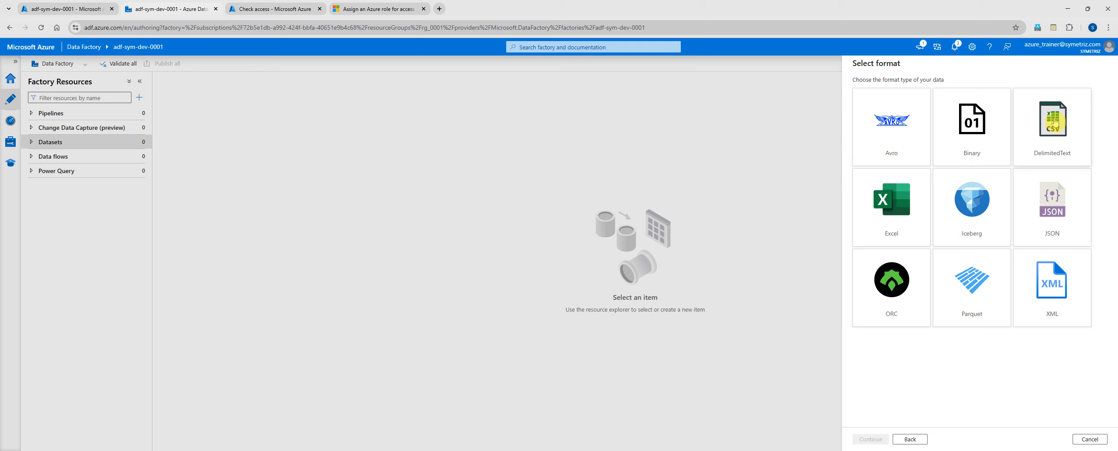
- Choose the DelimitedText format for the new dataset and name it sym_csv_dataset
{"action": "left_click", "coordinate": [1056, 123]}
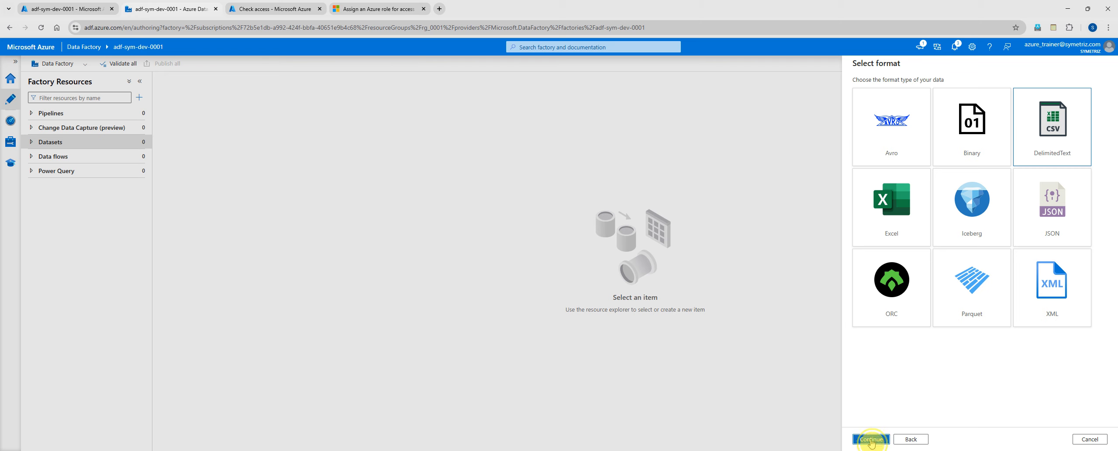
{"action": "left_click", "coordinate": [871, 438]}
{"action": "left_click_drag", "start_coordinate": [973, 91], "coordinate": [852, 91]}
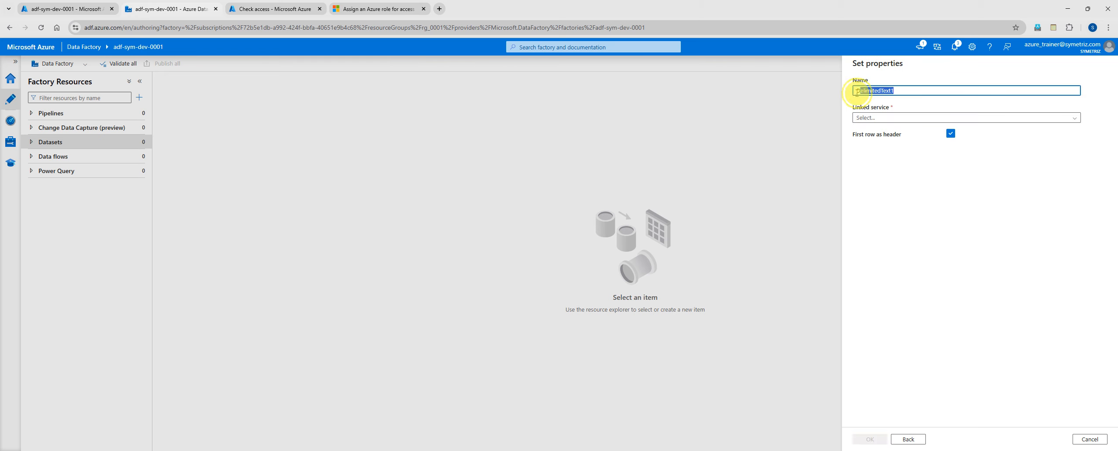
{"action": "type", "text": "sym"}
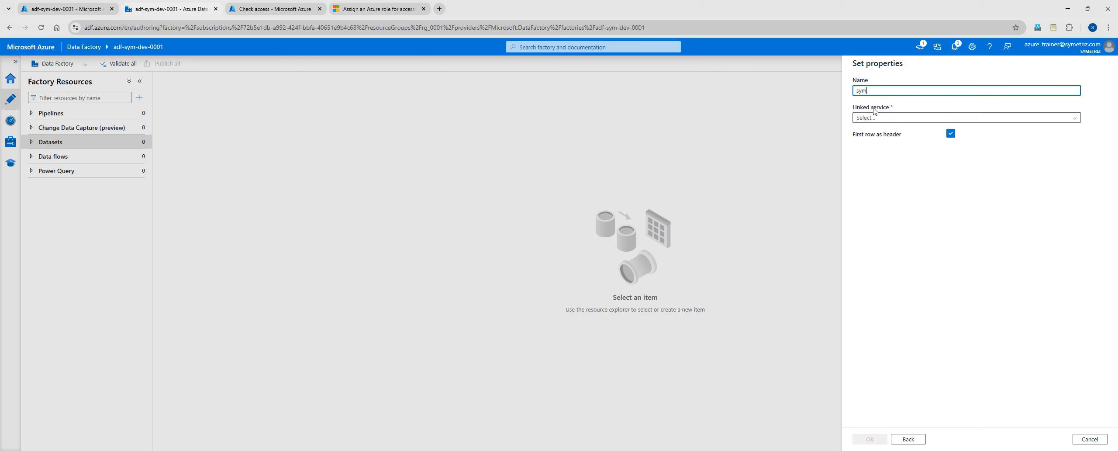
{"action": "type", "text": "-"}
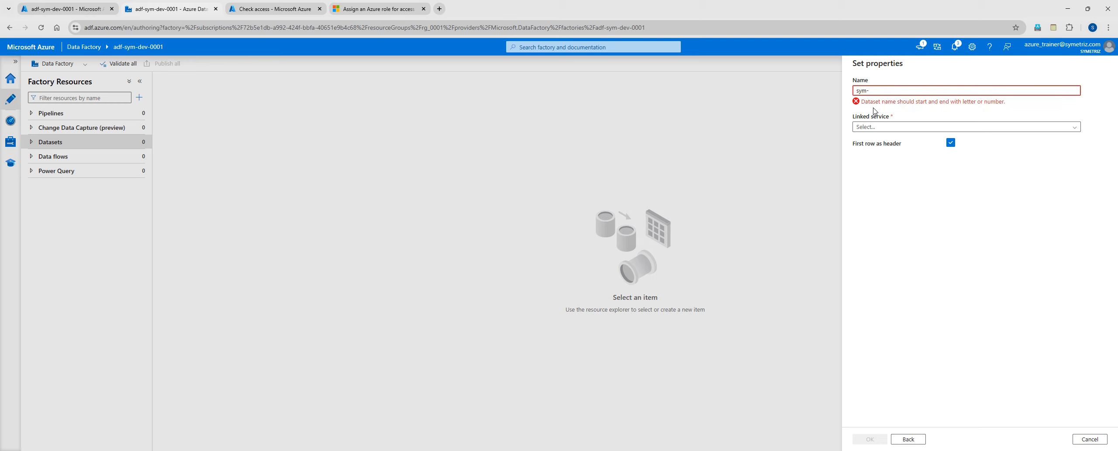
{"action": "key", "text": "BackSpace"}
{"action": "type", "text": "+"}
{"action": "key", "text": "BackSpace"}
{"action": "type", "text": "_csv_dataset"}
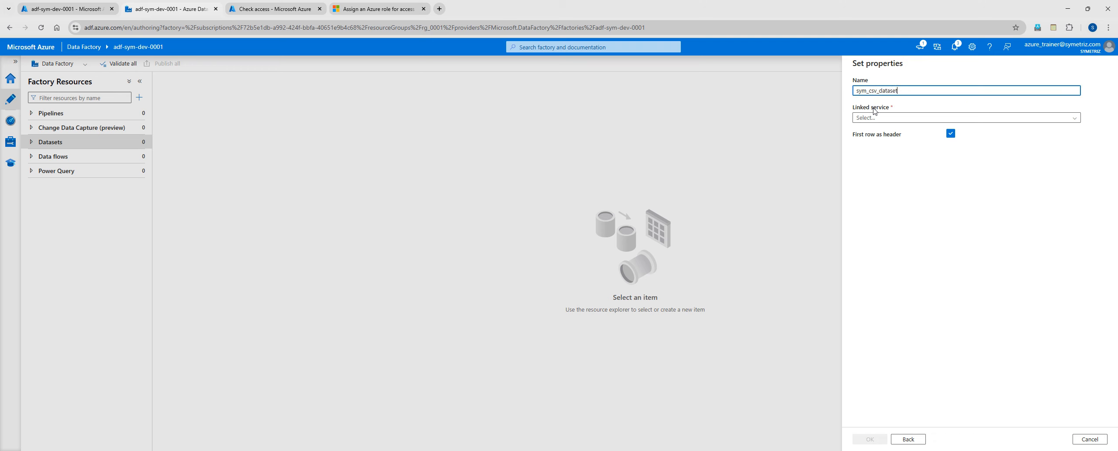
- Select AzureDataLakeStorage1 as the linked service, leave the file path empty and create the dataset with first row as header
{"action": "left_click", "coordinate": [1071, 118]}
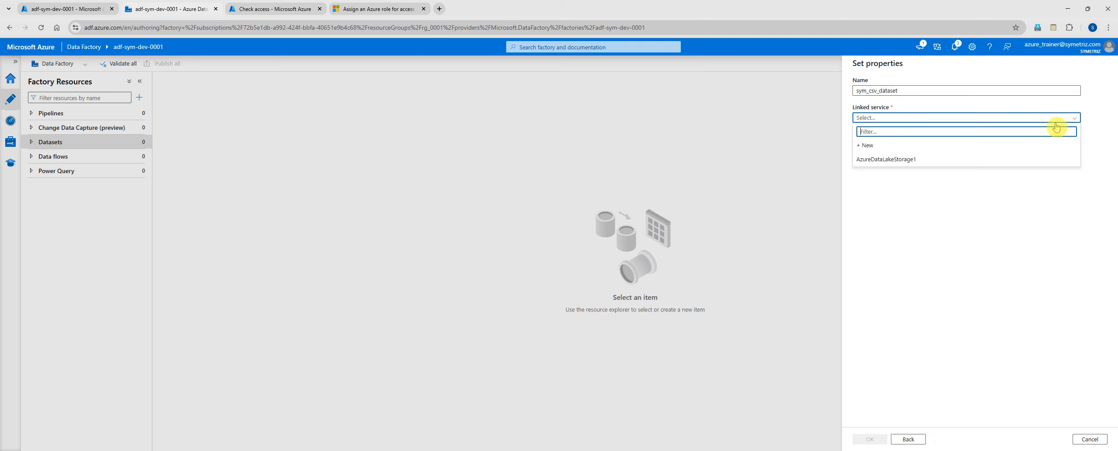
{"action": "left_click", "coordinate": [891, 159]}
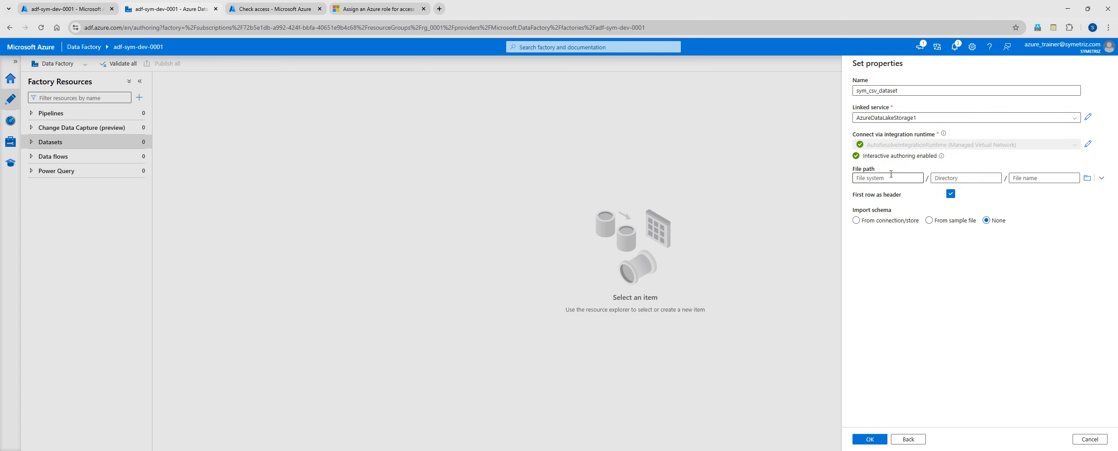
{"action": "left_click", "coordinate": [889, 181]}
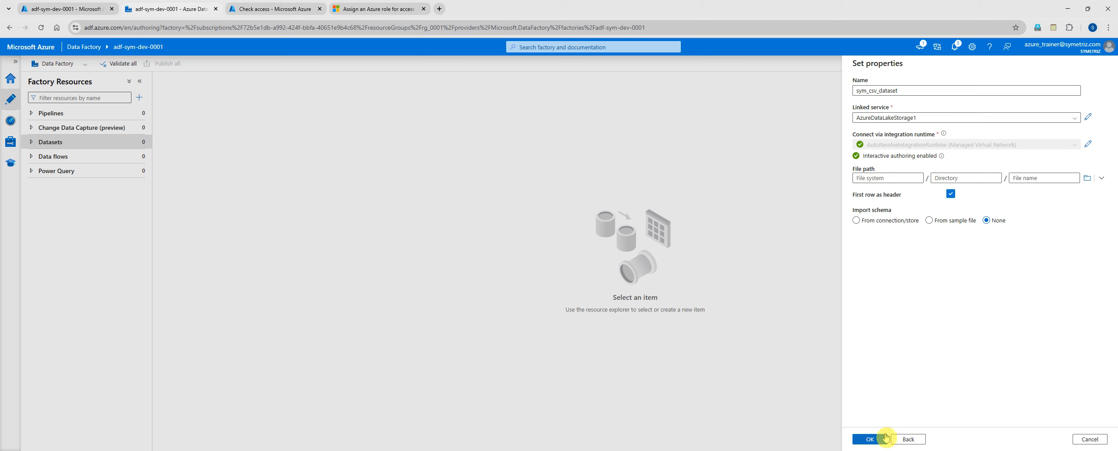
{"action": "left_click", "coordinate": [869, 440]}
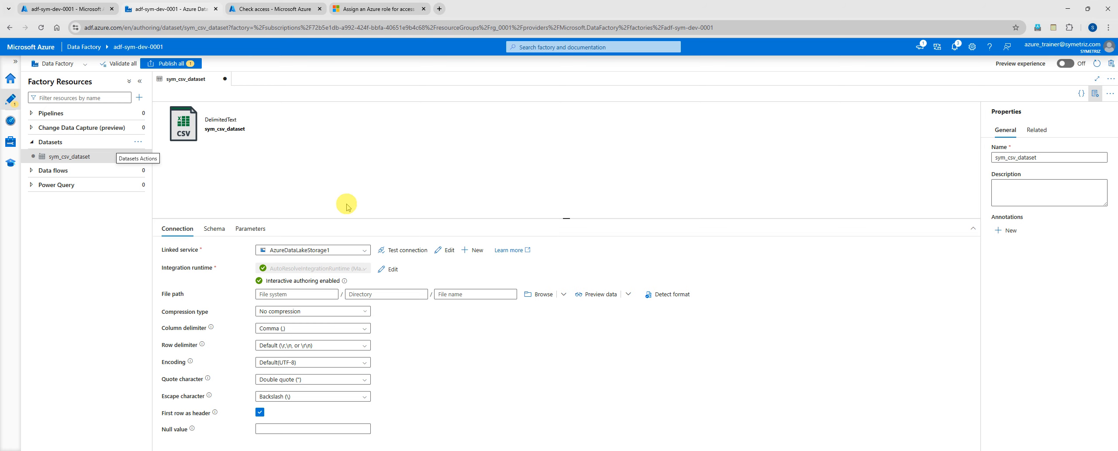
- Examine the dataset's parameter settings and the file system, directory and file name fields of its file path
{"action": "left_click", "coordinate": [253, 229]}
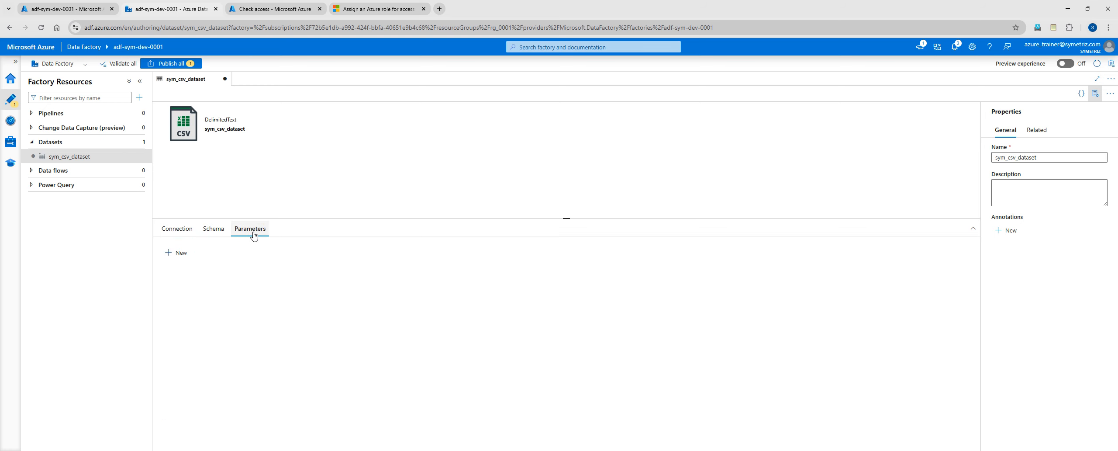
{"action": "left_click", "coordinate": [183, 232]}
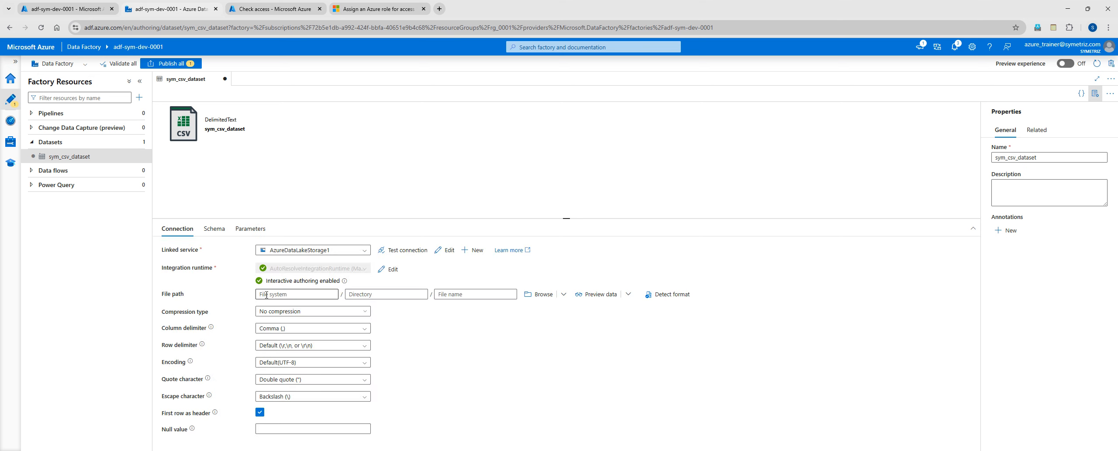
{"action": "left_click", "coordinate": [480, 294]}
{"action": "left_click", "coordinate": [363, 294]}
{"action": "left_click", "coordinate": [303, 296]}
{"action": "left_click", "coordinate": [375, 294]}
{"action": "left_click", "coordinate": [484, 293]}
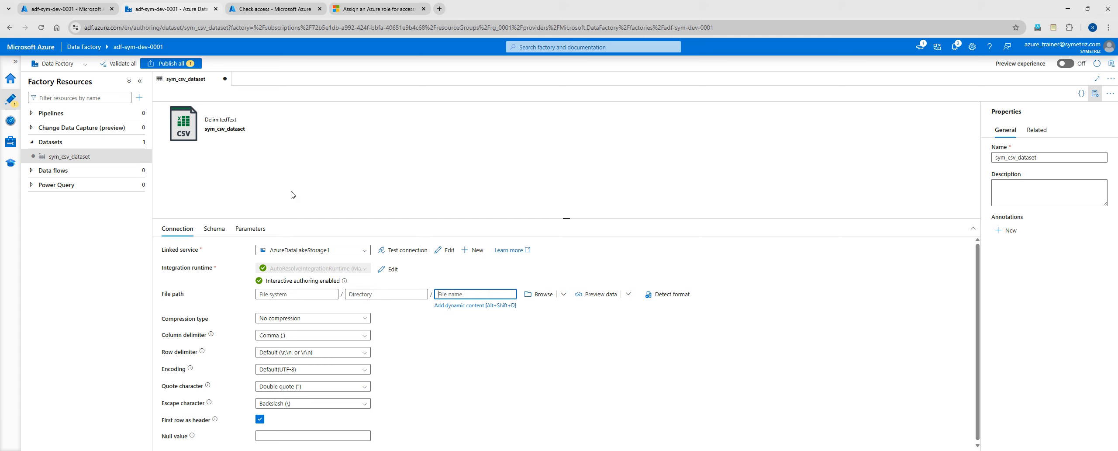
{"action": "left_click", "coordinate": [326, 191]}
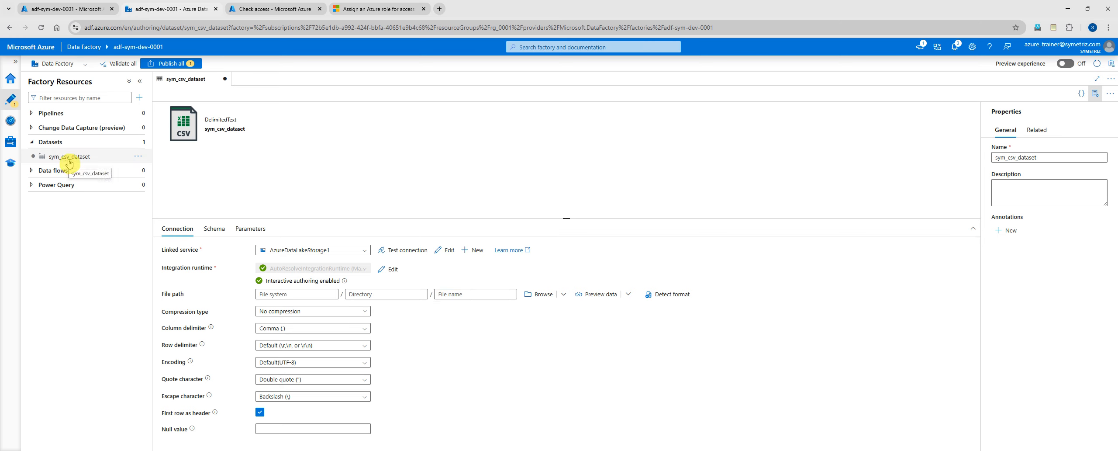
{"action": "left_click", "coordinate": [91, 161]}
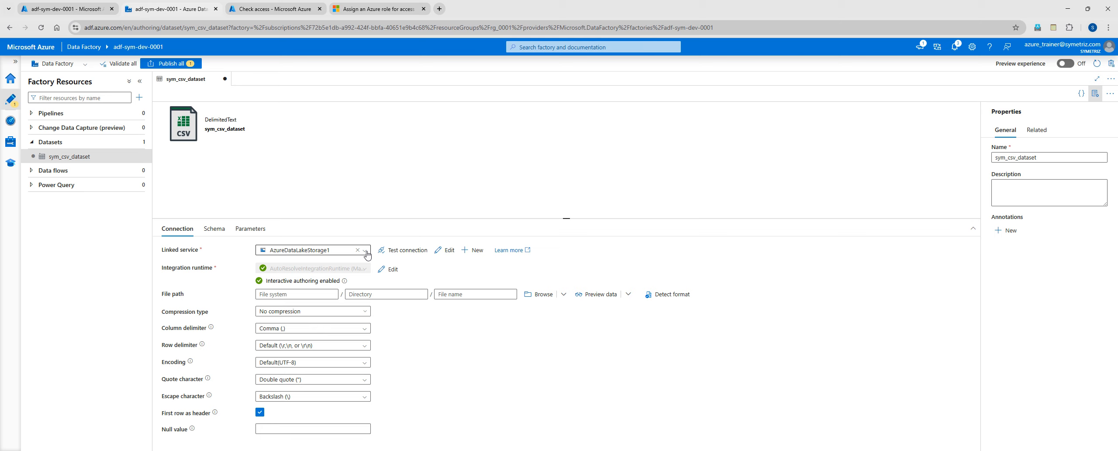
- Add three String parameters named container, directory and filename to sym_csv_dataset
{"action": "left_click", "coordinate": [243, 228]}
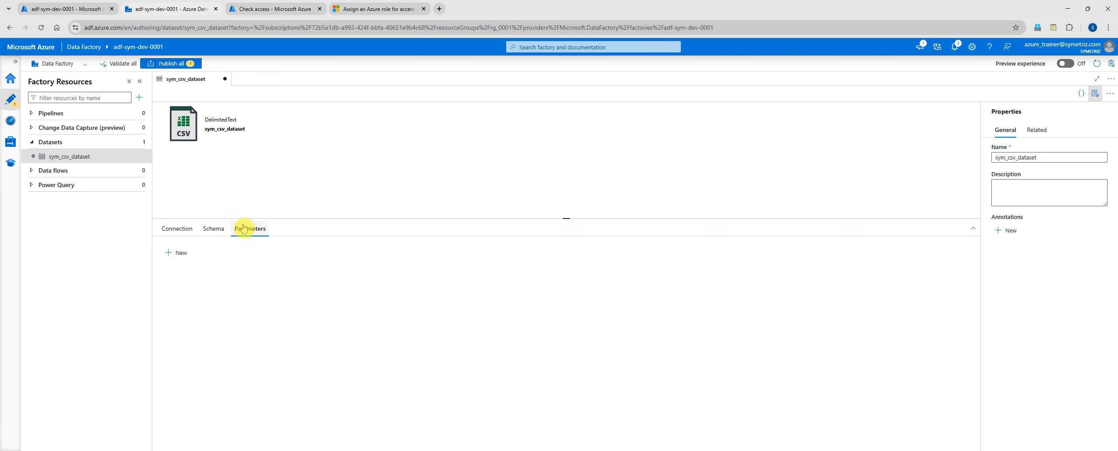
{"action": "left_click", "coordinate": [176, 252]}
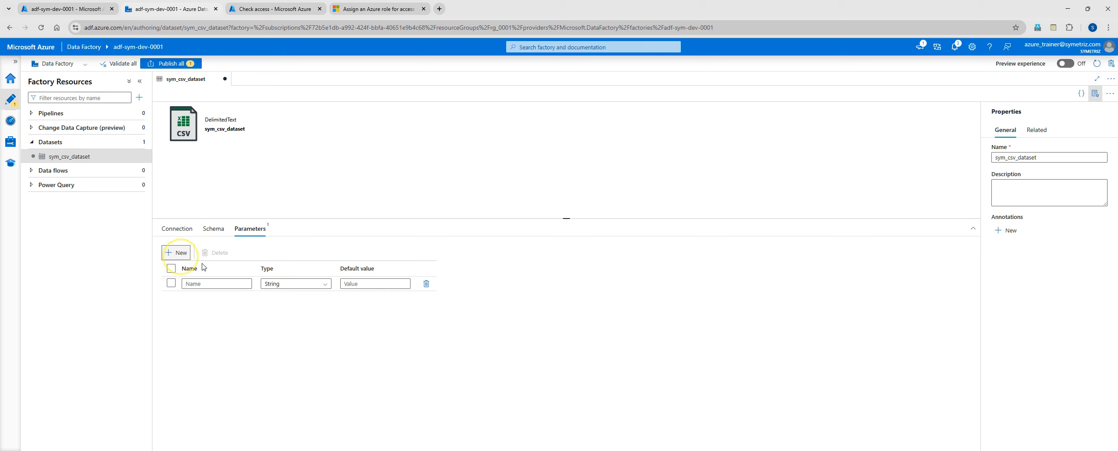
{"action": "left_click", "coordinate": [176, 252]}
{"action": "left_click", "coordinate": [176, 252]}
{"action": "left_click", "coordinate": [212, 285]}
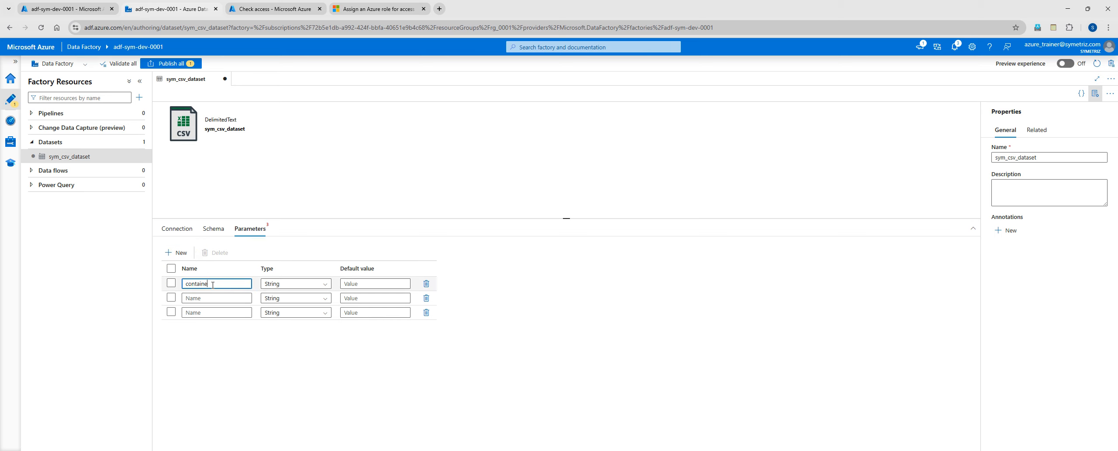
{"action": "left_click", "coordinate": [227, 299]}
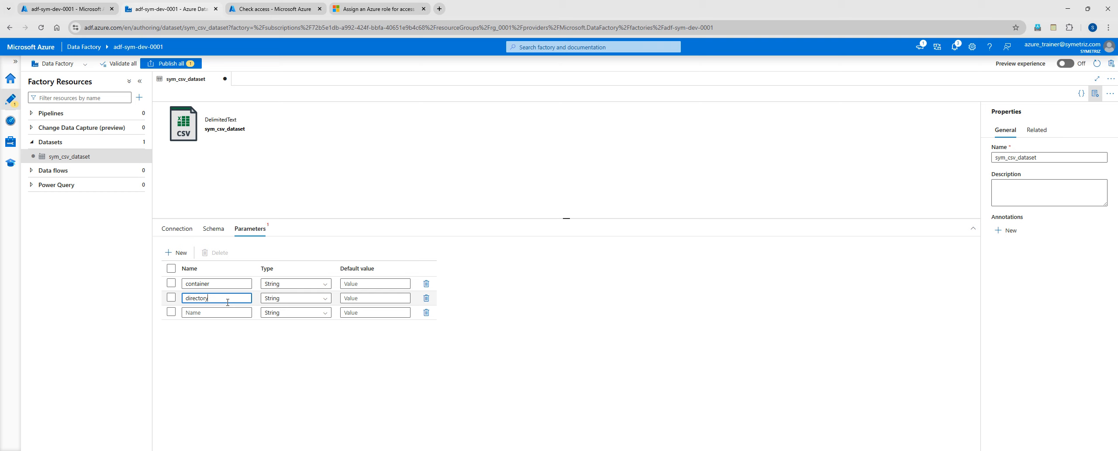
{"action": "left_click", "coordinate": [211, 312]}
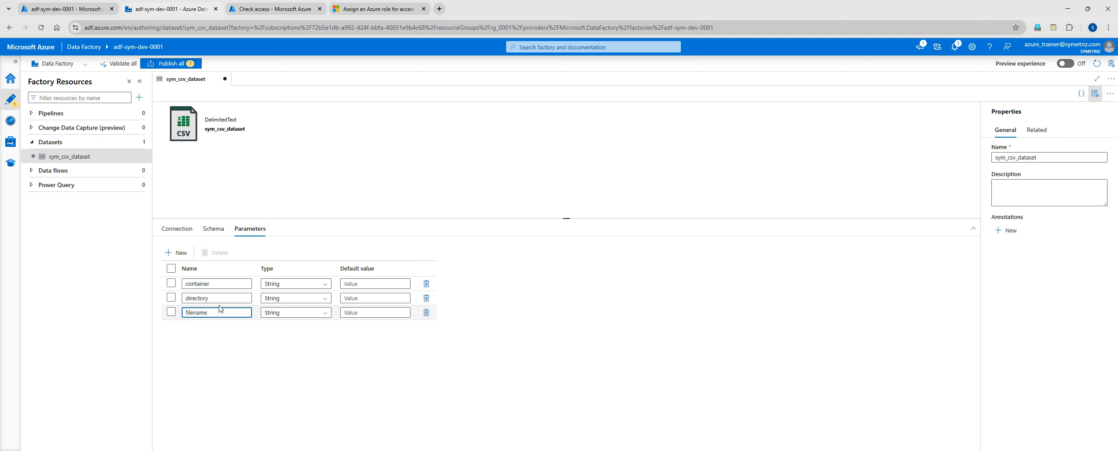
{"action": "left_click", "coordinate": [177, 228]}
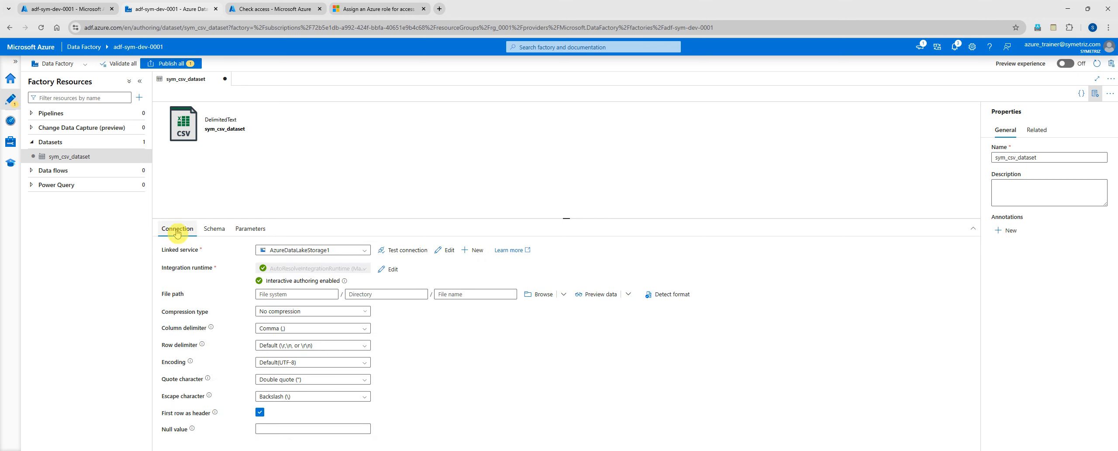
{"action": "left_click", "coordinate": [288, 295]}
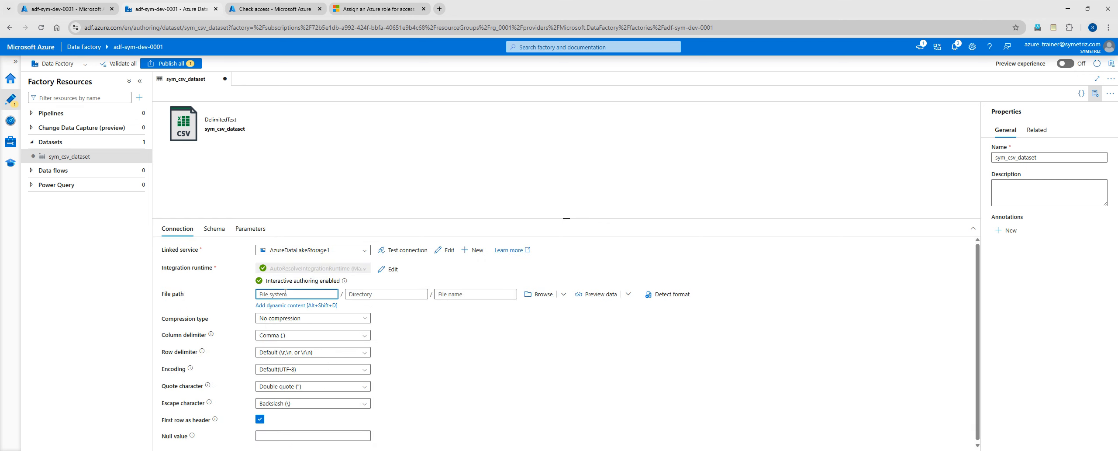
{"action": "left_click", "coordinate": [271, 305]}
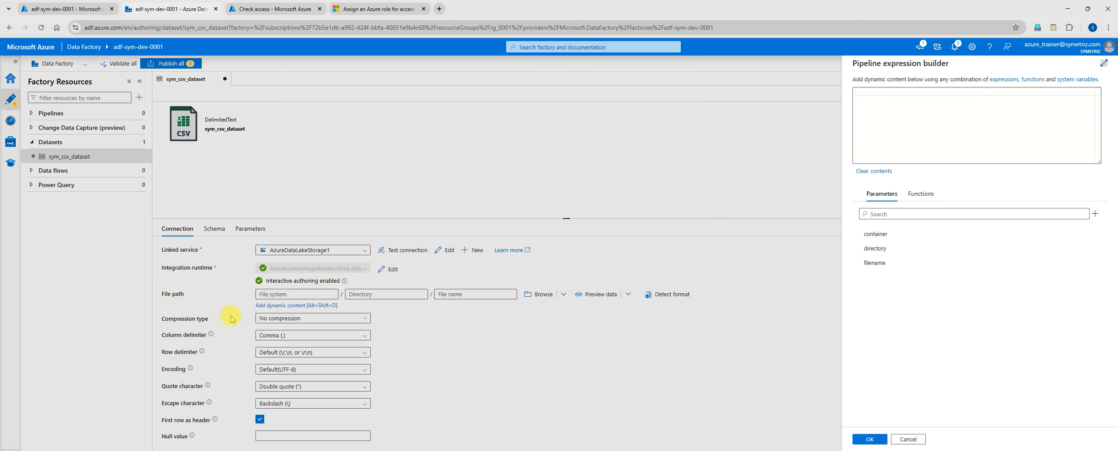
{"action": "left_click", "coordinate": [874, 234]}
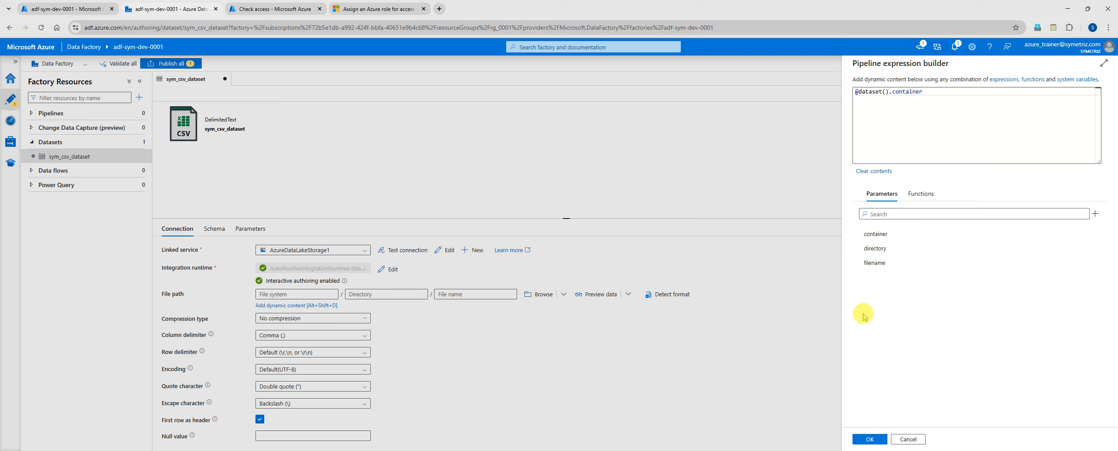
{"action": "left_click", "coordinate": [874, 441]}
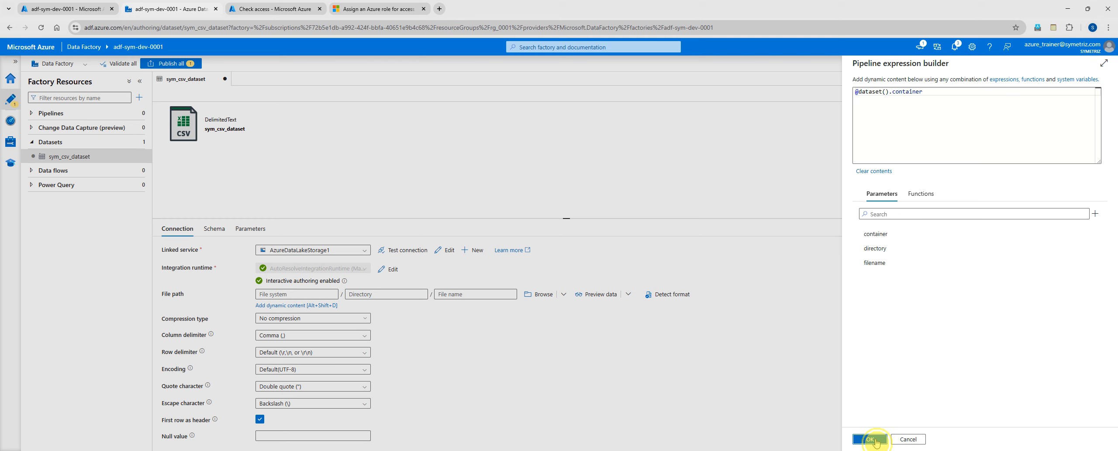
{"action": "left_click", "coordinate": [396, 294]}
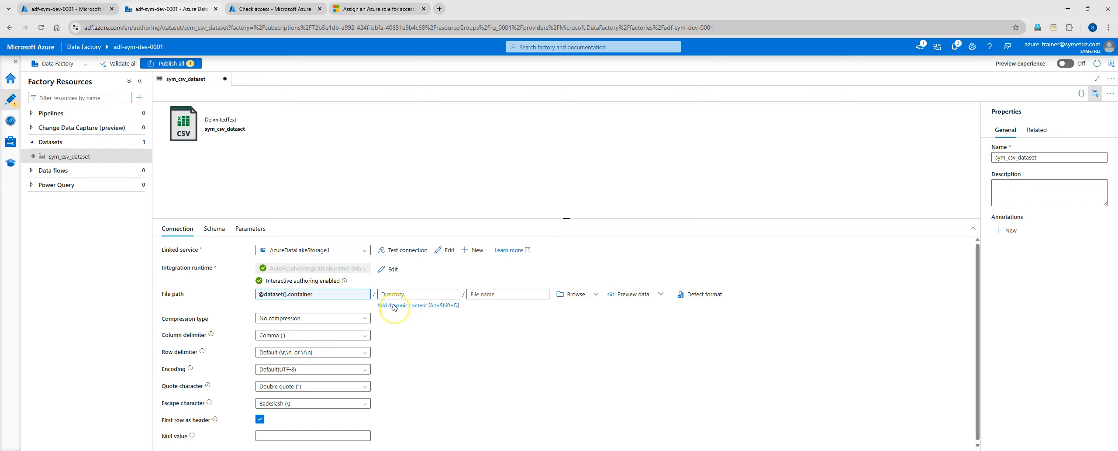
{"action": "left_click", "coordinate": [396, 305]}
{"action": "left_click", "coordinate": [878, 250]}
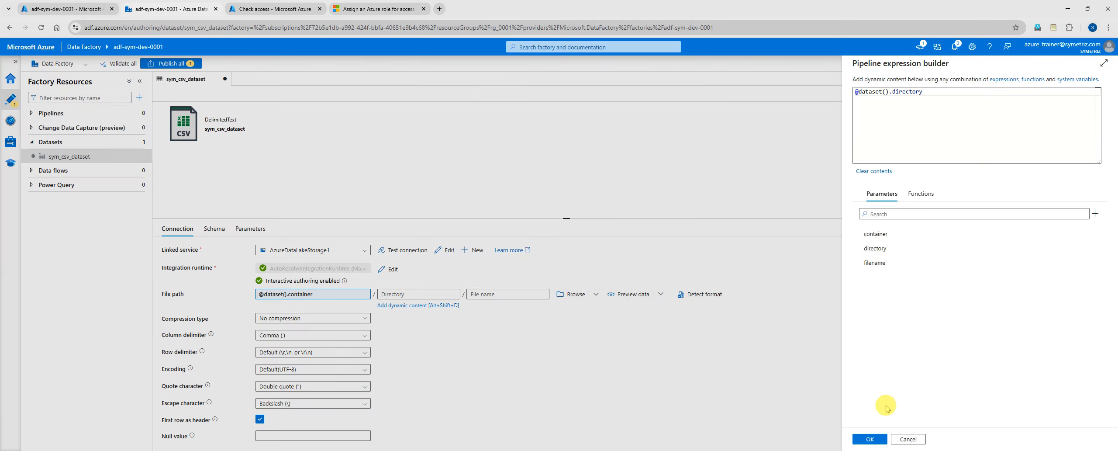
{"action": "left_click", "coordinate": [870, 440]}
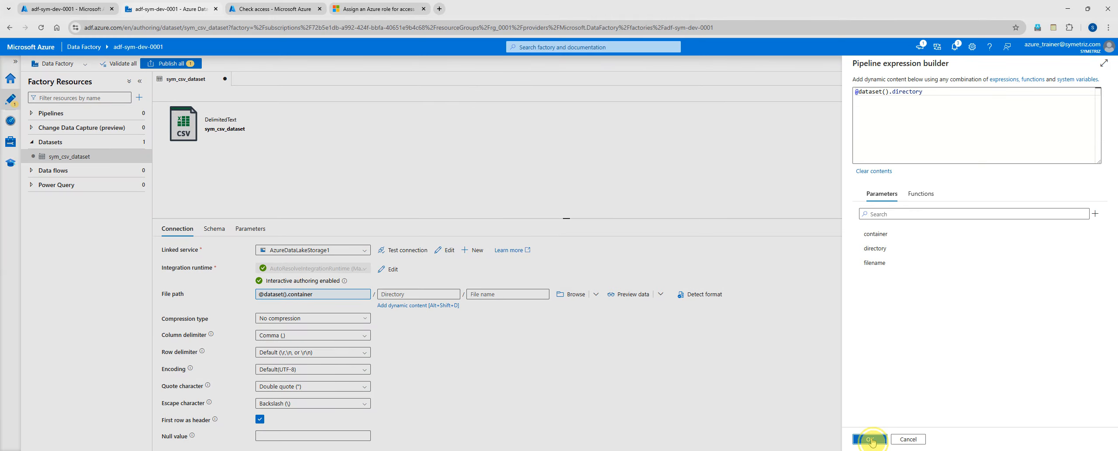
{"action": "left_click", "coordinate": [518, 294]}
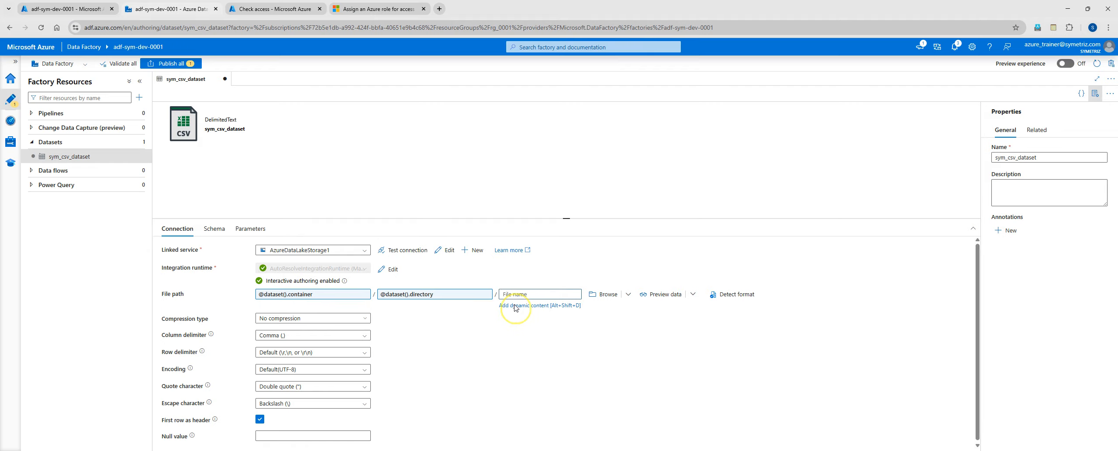
{"action": "left_click", "coordinate": [524, 304]}
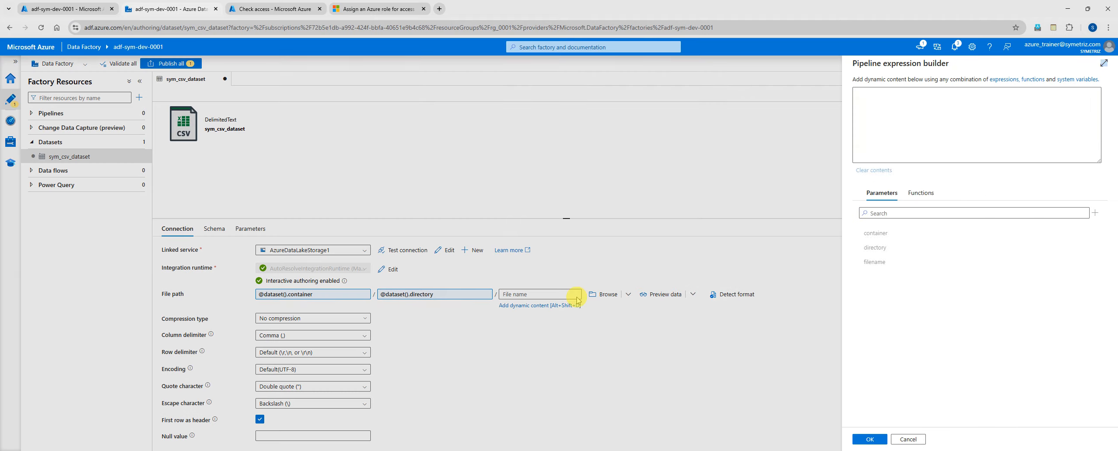
{"action": "left_click", "coordinate": [874, 263]}
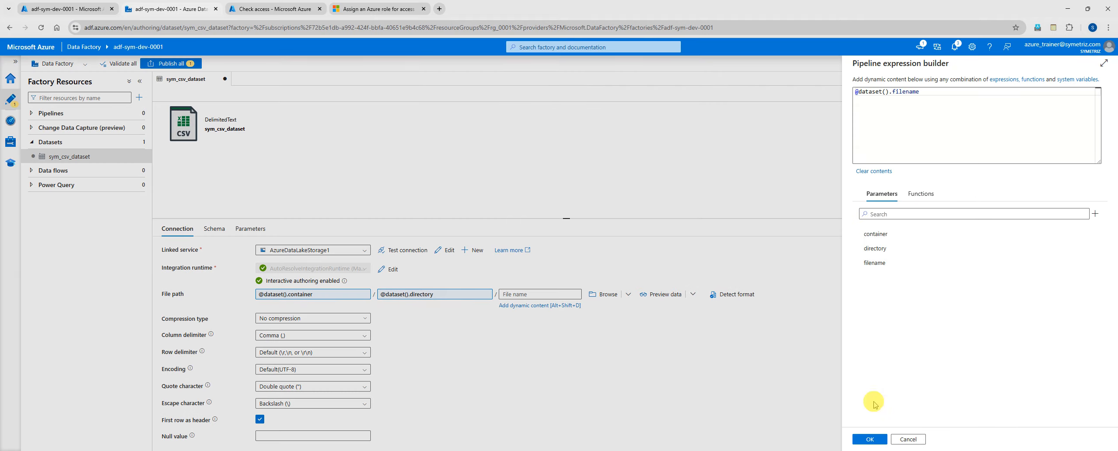
{"action": "left_click", "coordinate": [869, 438]}
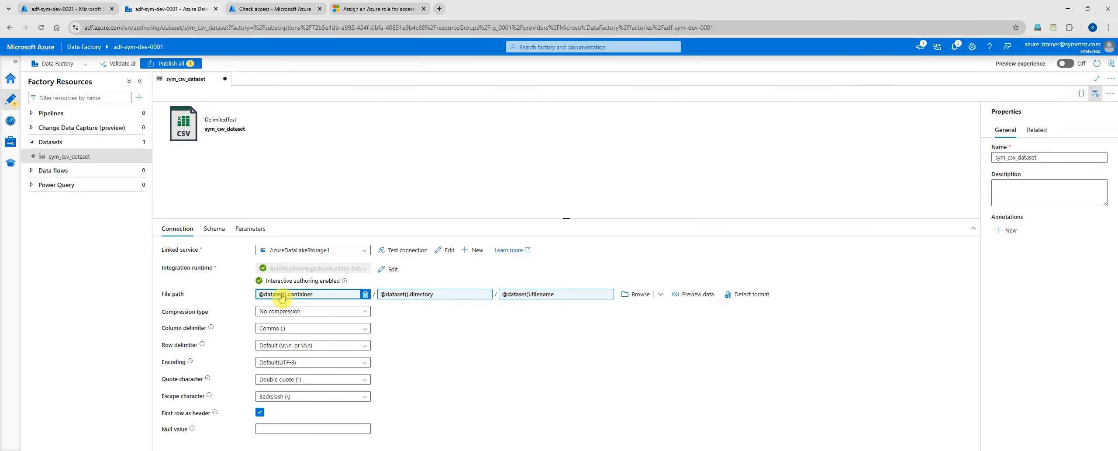
{"action": "left_click", "coordinate": [556, 300]}
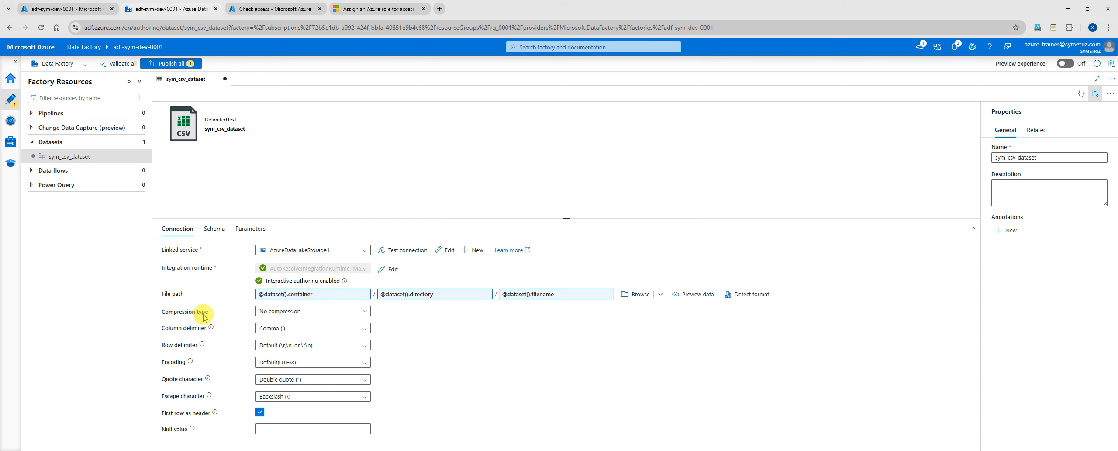
- Review the available column delimiter and encoding options for the CSV dataset
{"action": "left_click", "coordinate": [365, 332]}
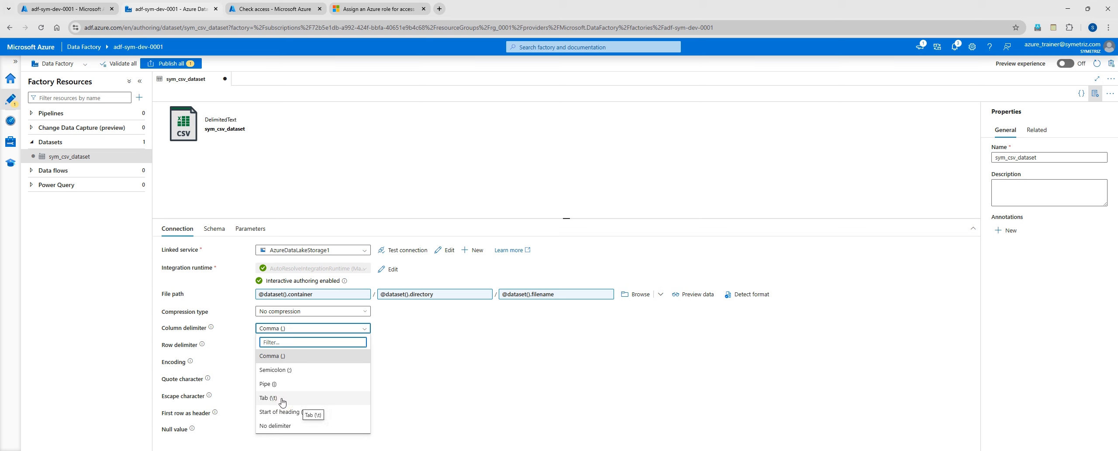
{"action": "left_click", "coordinate": [366, 328]}
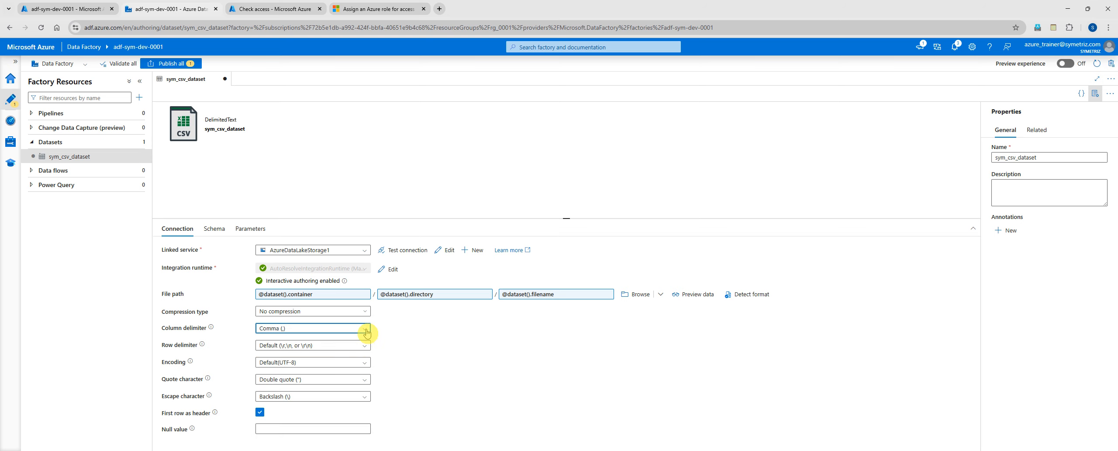
{"action": "left_click", "coordinate": [298, 362]}
{"action": "left_click", "coordinate": [365, 364]}
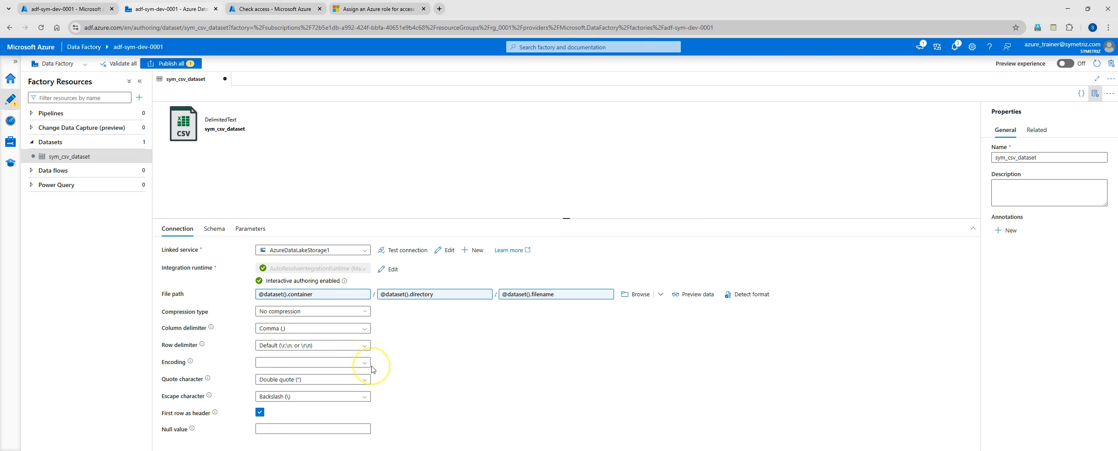
- Set the CSV dataset's encoding to Default(UTF-8) and review its schema and parameters
{"action": "left_click", "coordinate": [304, 387]}
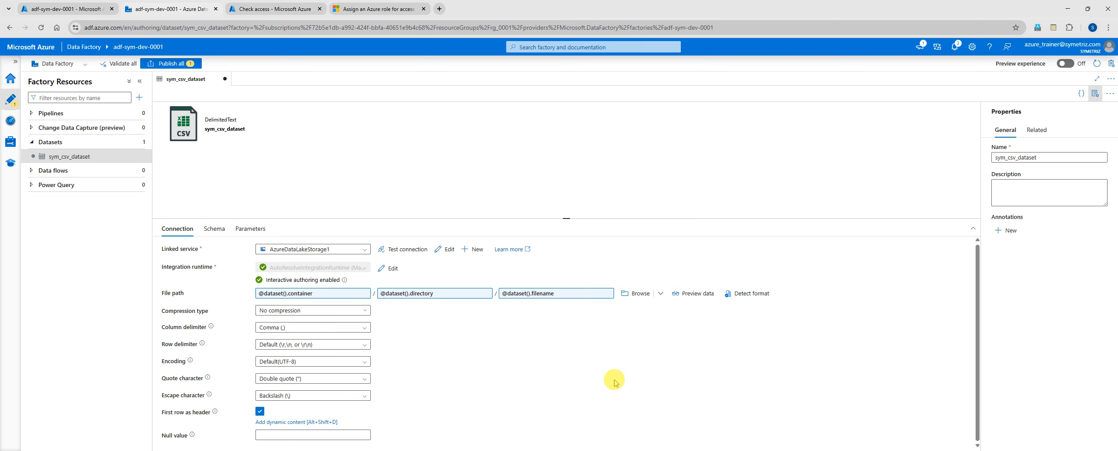
{"action": "left_click", "coordinate": [569, 386]}
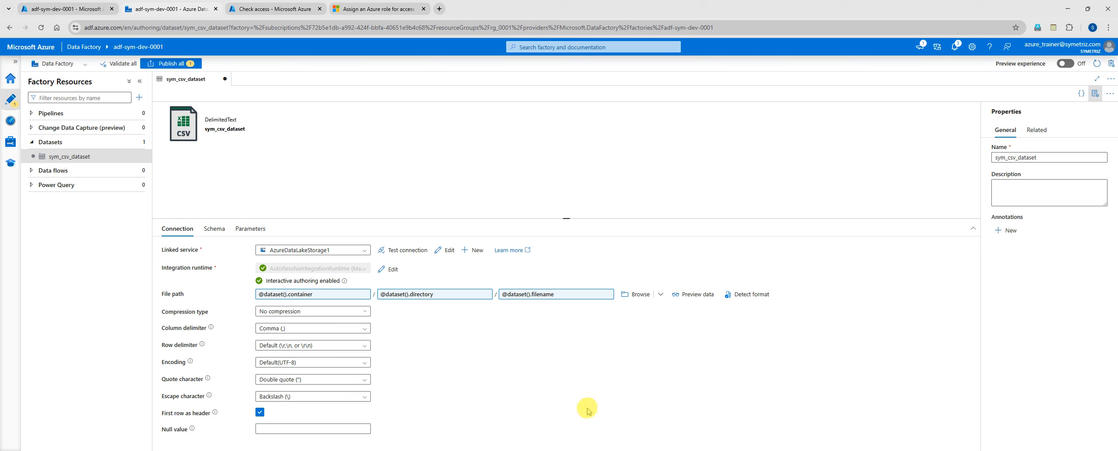
{"action": "left_click", "coordinate": [214, 229]}
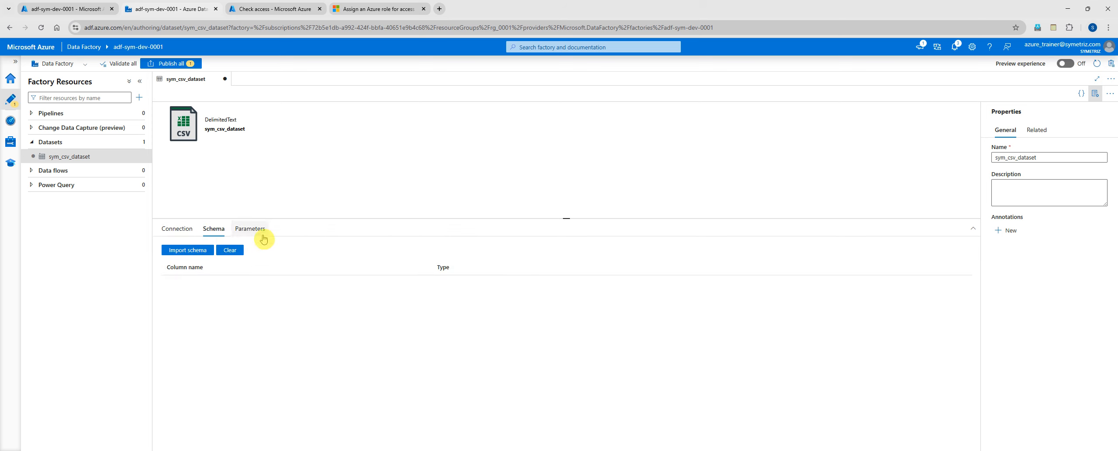
{"action": "left_click", "coordinate": [250, 229]}
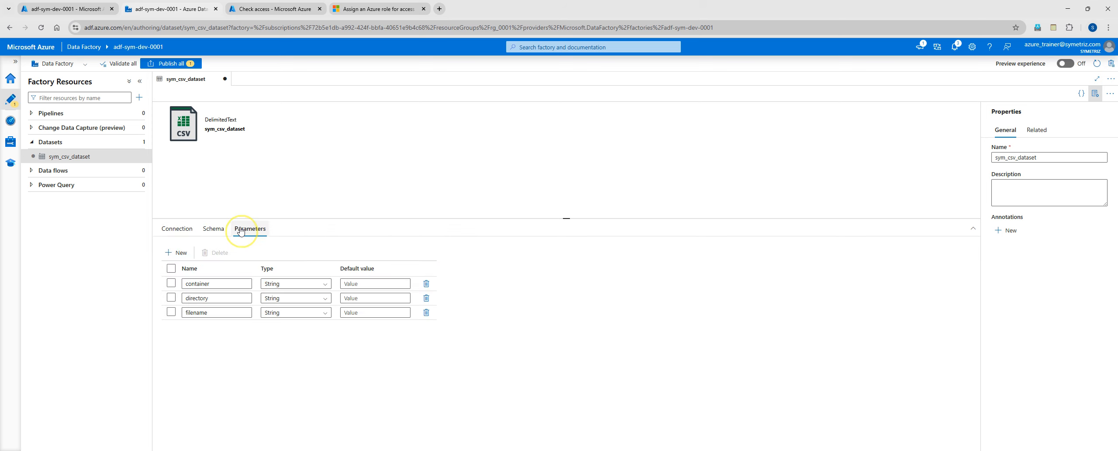
{"action": "left_click", "coordinate": [177, 228]}
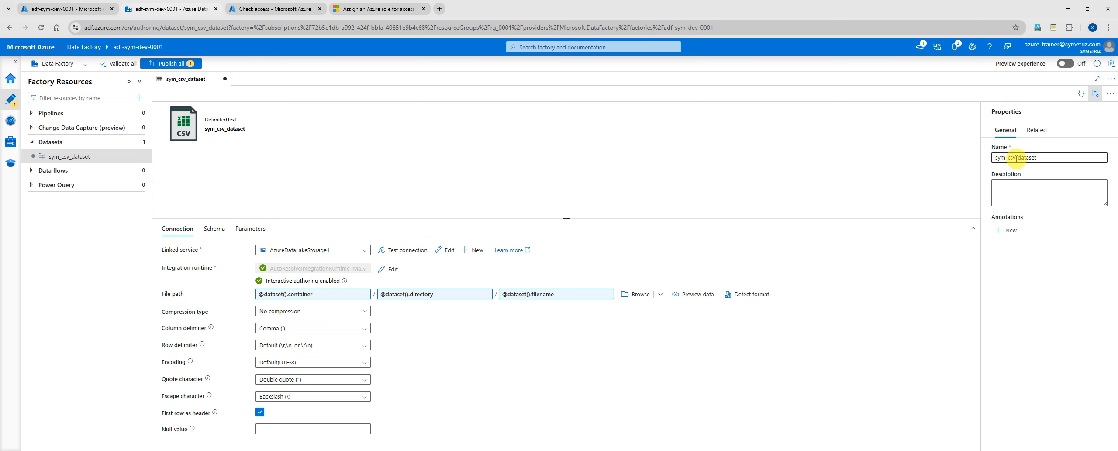
- Publish all pending changes to the data factory and close the sym_csv_dataset editor
{"action": "left_click", "coordinate": [172, 63]}
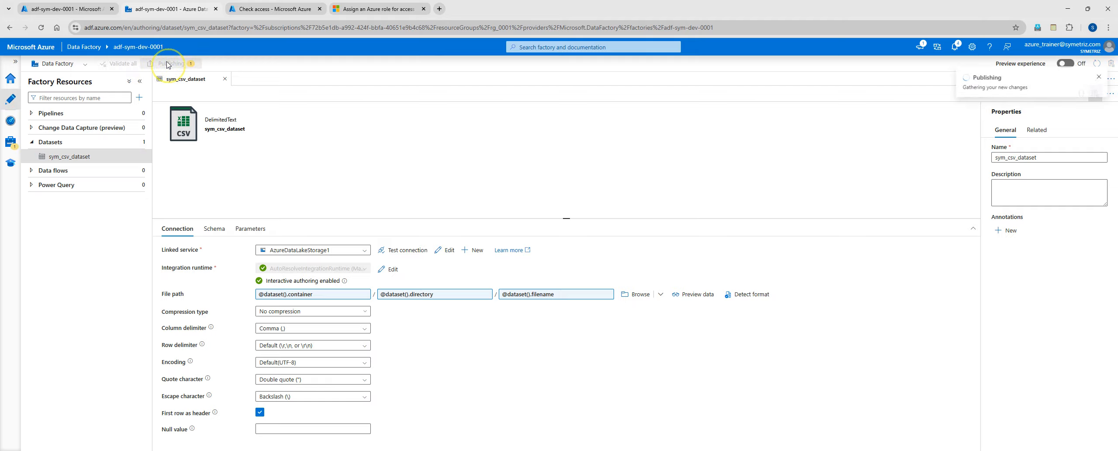
{"action": "left_click", "coordinate": [870, 438]}
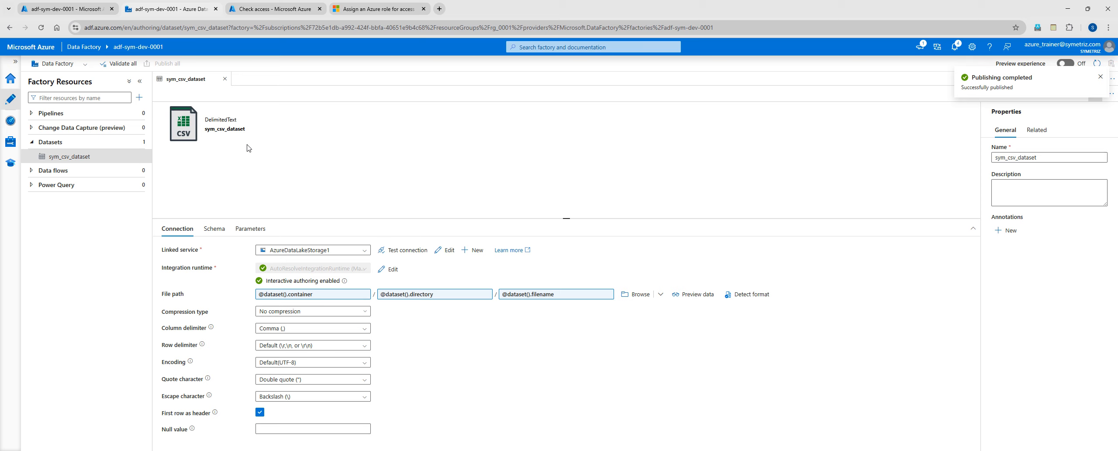
{"action": "left_click", "coordinate": [1100, 76]}
{"action": "left_click", "coordinate": [1096, 66]}
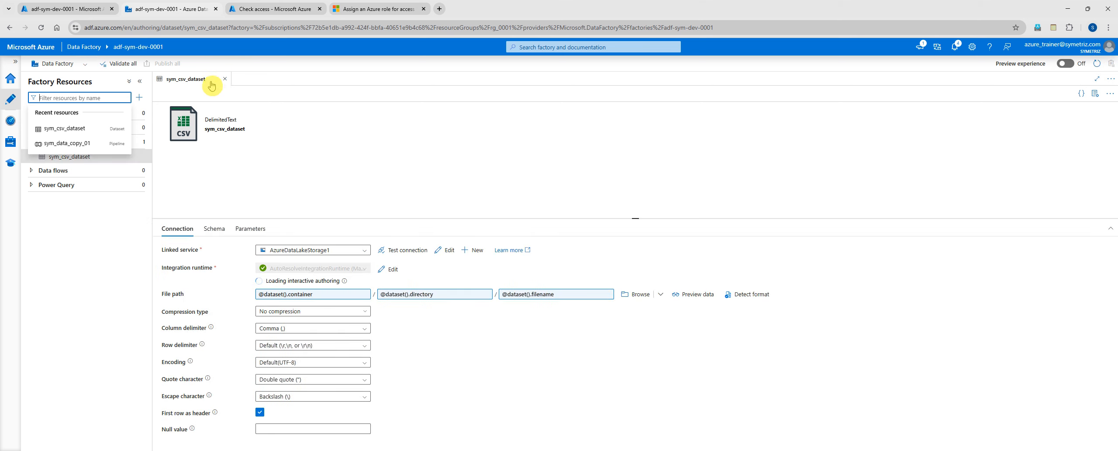
{"action": "left_click", "coordinate": [225, 80]}
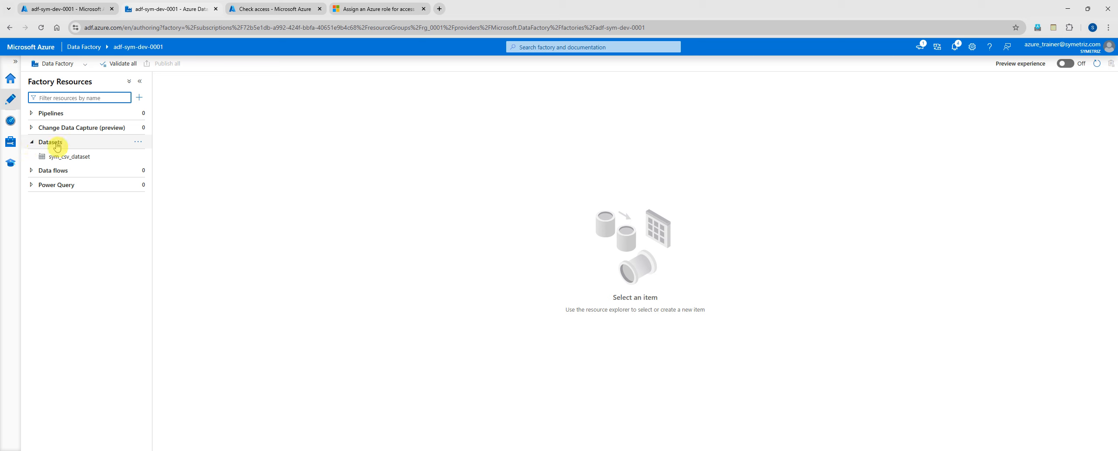
- Check the factory's linked services and its list of datasets
{"action": "left_click", "coordinate": [10, 120]}
{"action": "left_click", "coordinate": [10, 143]}
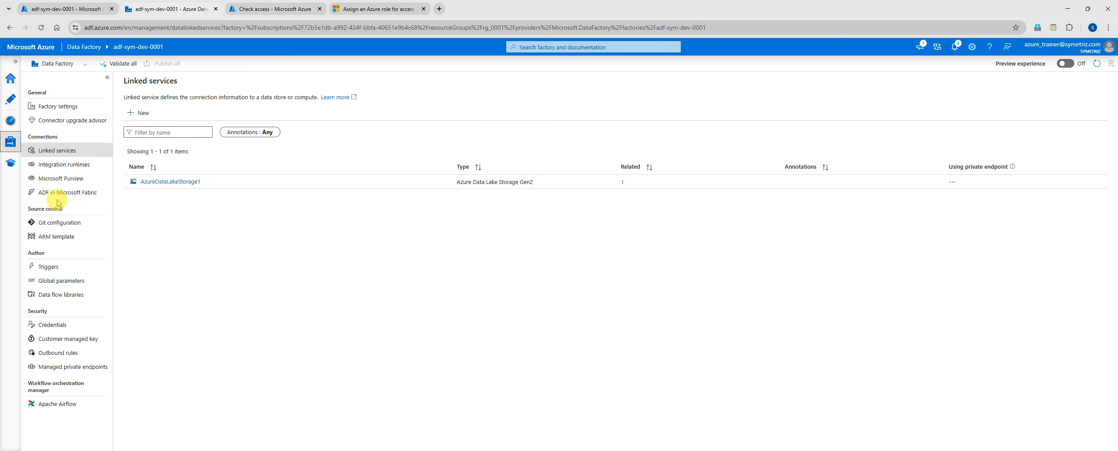
{"action": "left_click", "coordinate": [10, 99]}
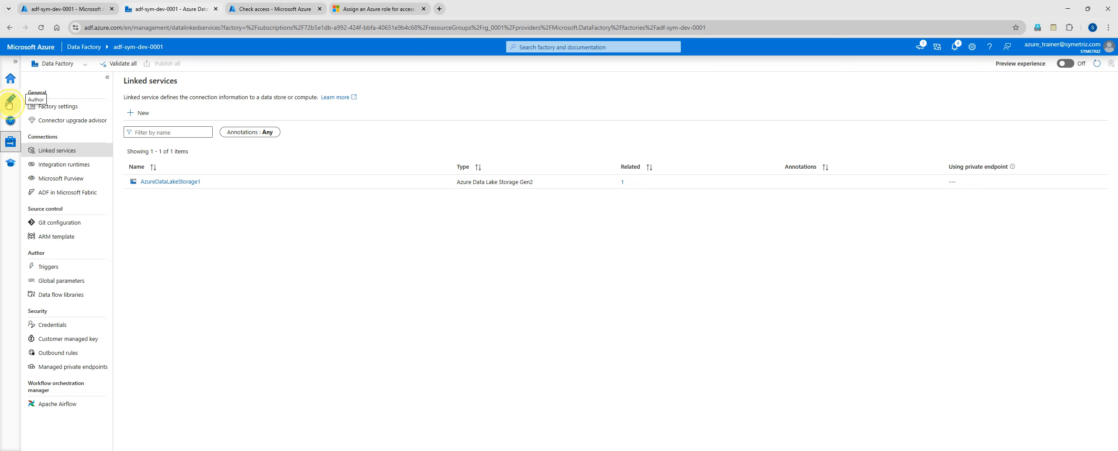
{"action": "left_click", "coordinate": [33, 144]}
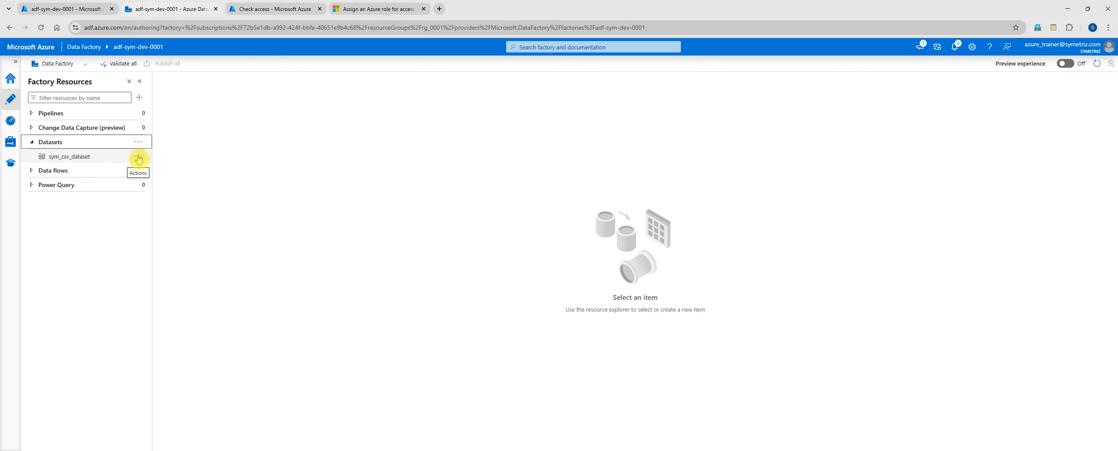
- Collapse the datasets list and create a new blank pipeline in the data factory
{"action": "left_click", "coordinate": [31, 142]}
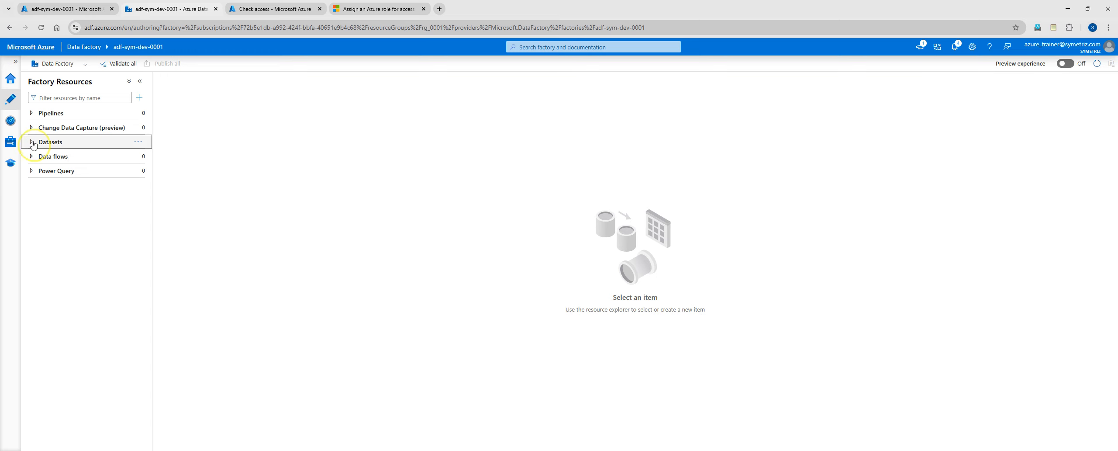
{"action": "left_click", "coordinate": [139, 114]}
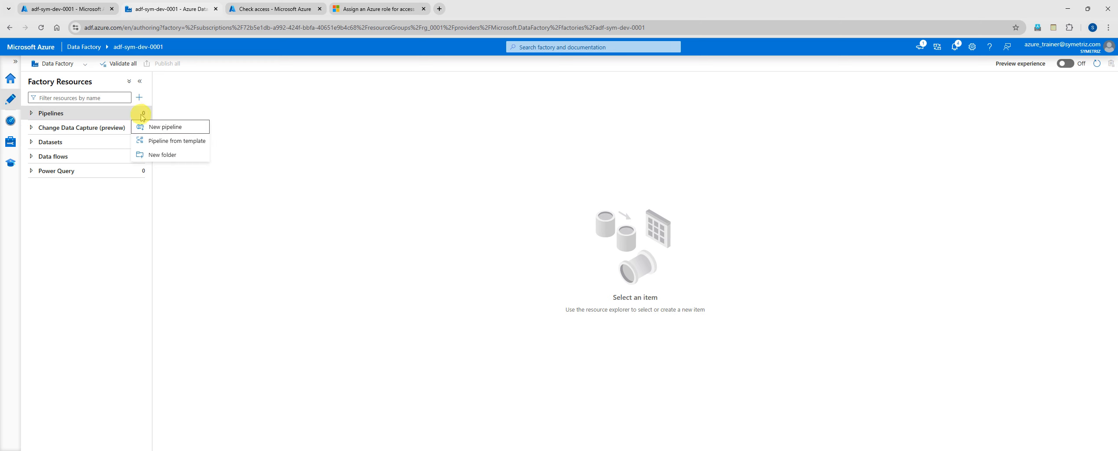
{"action": "left_click", "coordinate": [173, 130]}
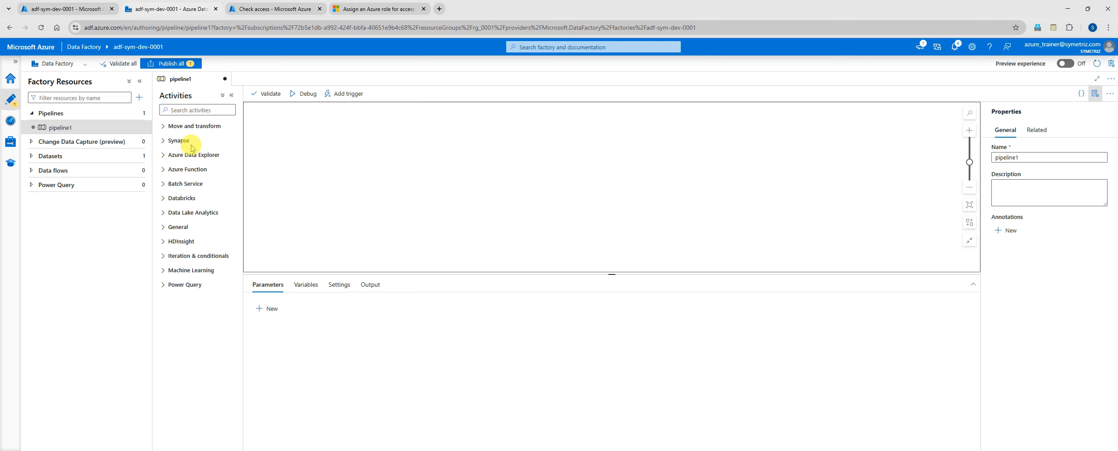
- Examine the activity categories available for the pipeline, including Move and transform, Synapse, Azure Function, Batch Service, Databricks, and Iteration & conditionals
{"action": "left_click", "coordinate": [164, 127]}
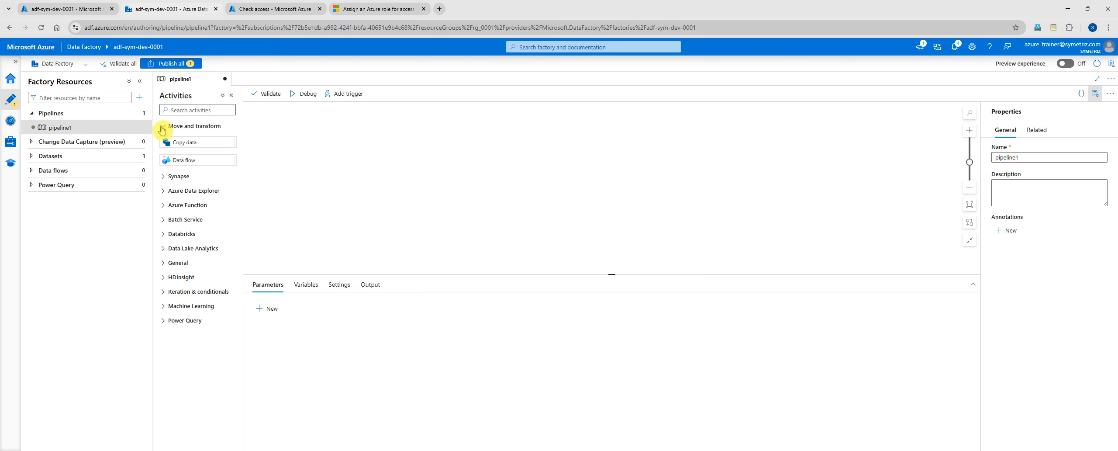
{"action": "left_click", "coordinate": [164, 128]}
{"action": "left_click", "coordinate": [163, 141]}
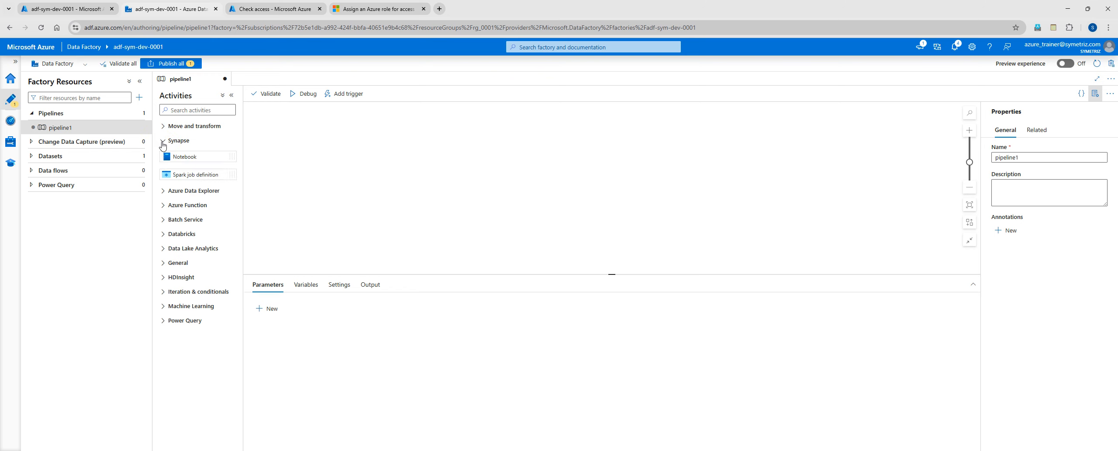
{"action": "left_click", "coordinate": [162, 143]}
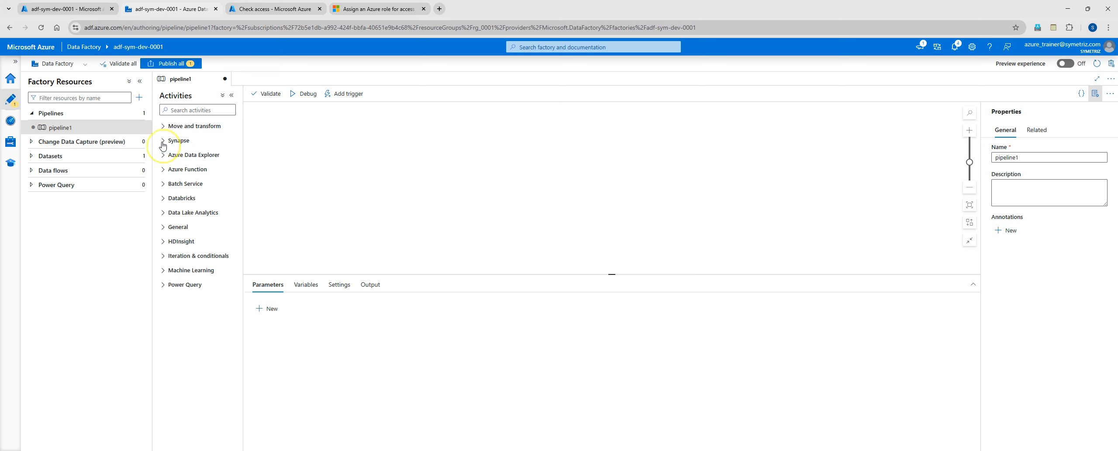
{"action": "left_click", "coordinate": [164, 172]}
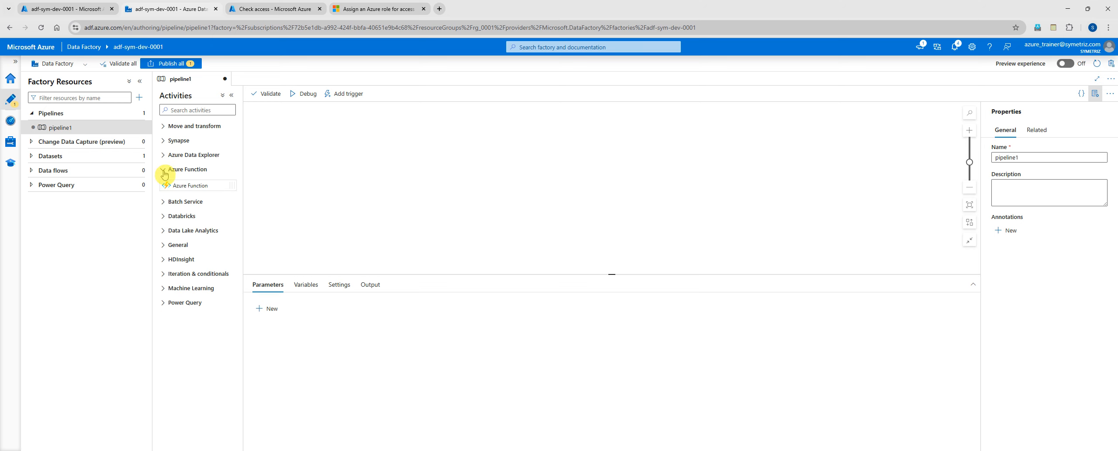
{"action": "left_click", "coordinate": [164, 171]}
{"action": "left_click", "coordinate": [163, 185]}
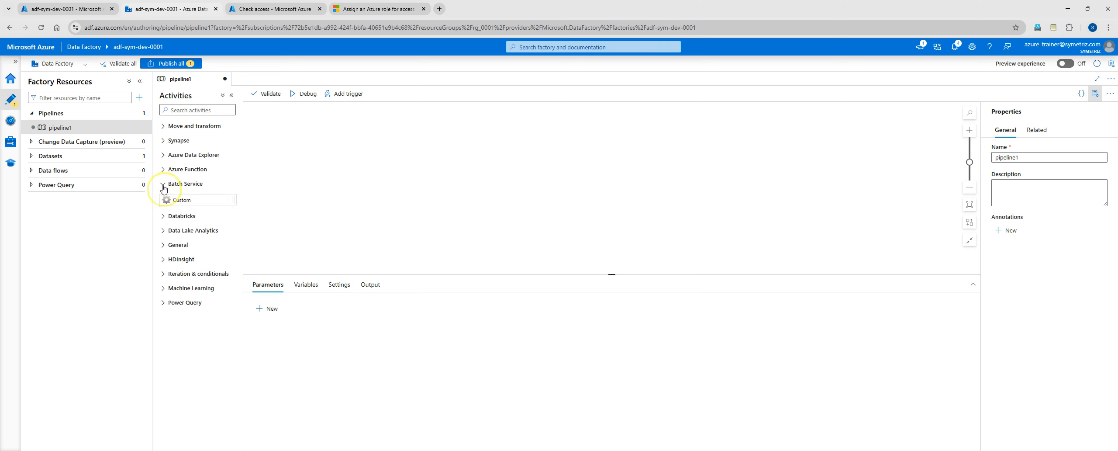
{"action": "left_click", "coordinate": [163, 185]}
{"action": "left_click", "coordinate": [164, 199]}
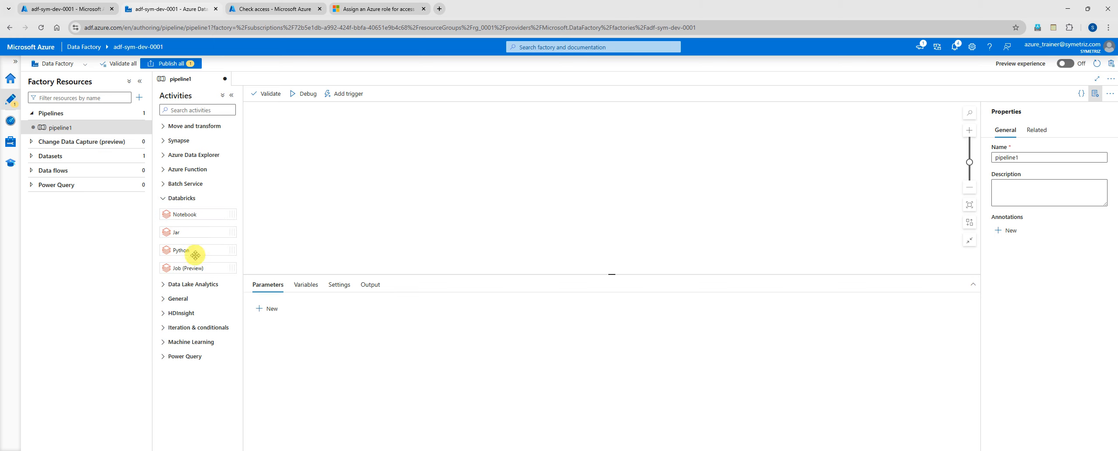
{"action": "left_click", "coordinate": [164, 199]}
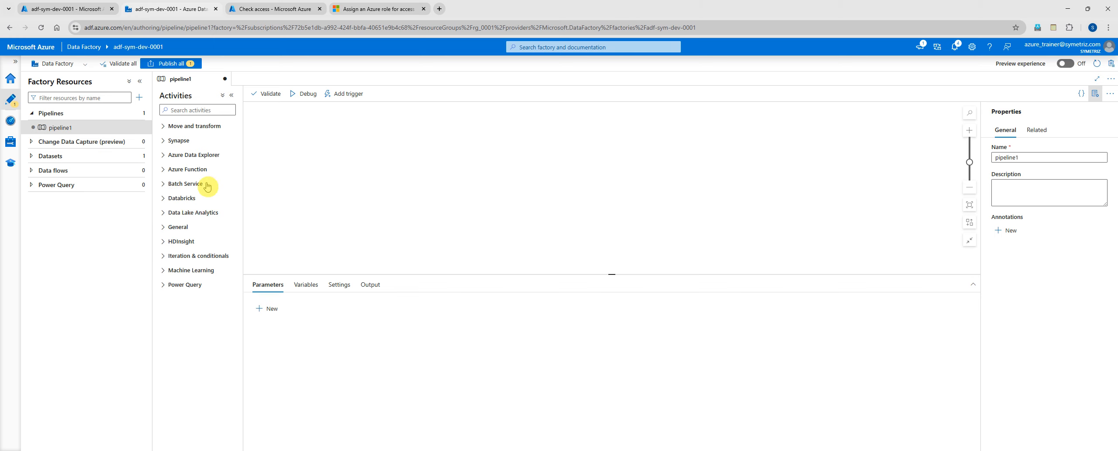
{"action": "left_click", "coordinate": [163, 212]}
{"action": "left_click", "coordinate": [164, 213]}
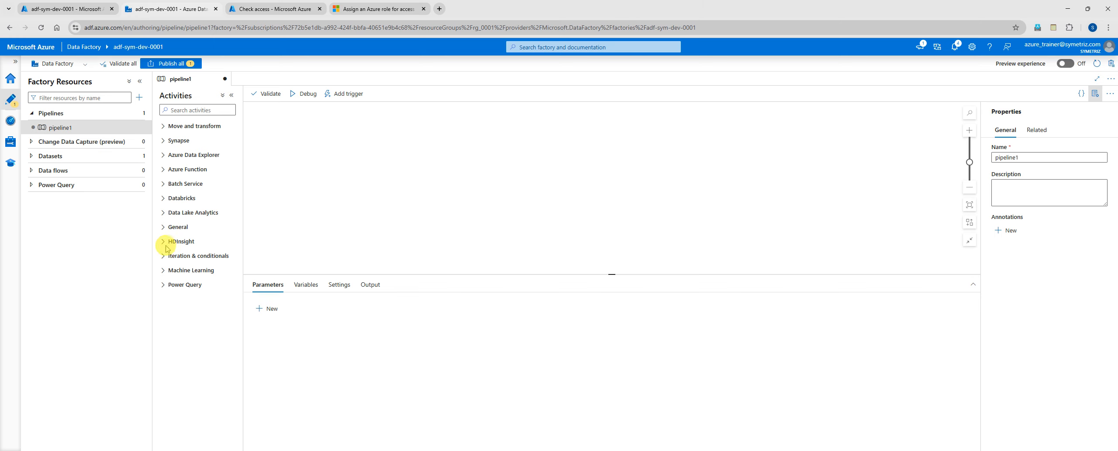
{"action": "left_click", "coordinate": [164, 270]}
{"action": "left_click", "coordinate": [163, 303]}
{"action": "left_click", "coordinate": [163, 256]}
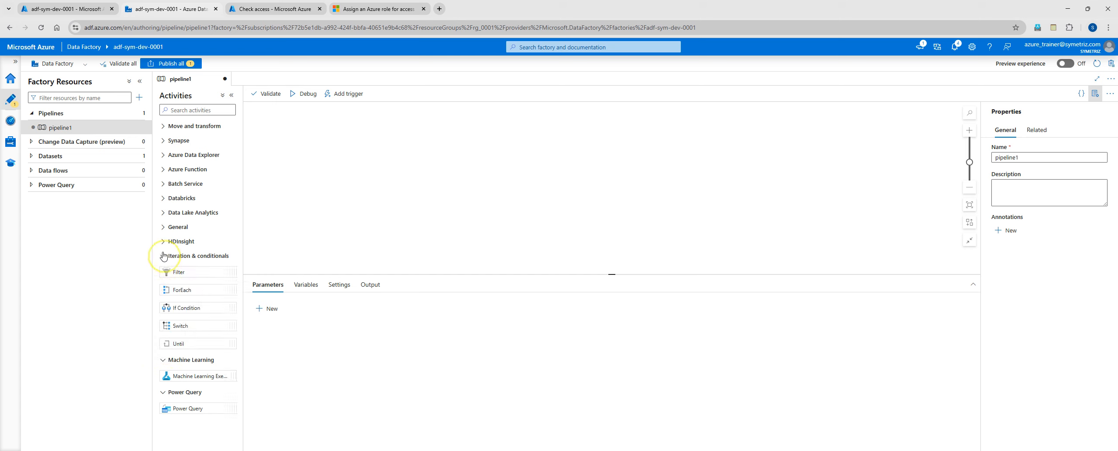
{"action": "left_click", "coordinate": [163, 361]}
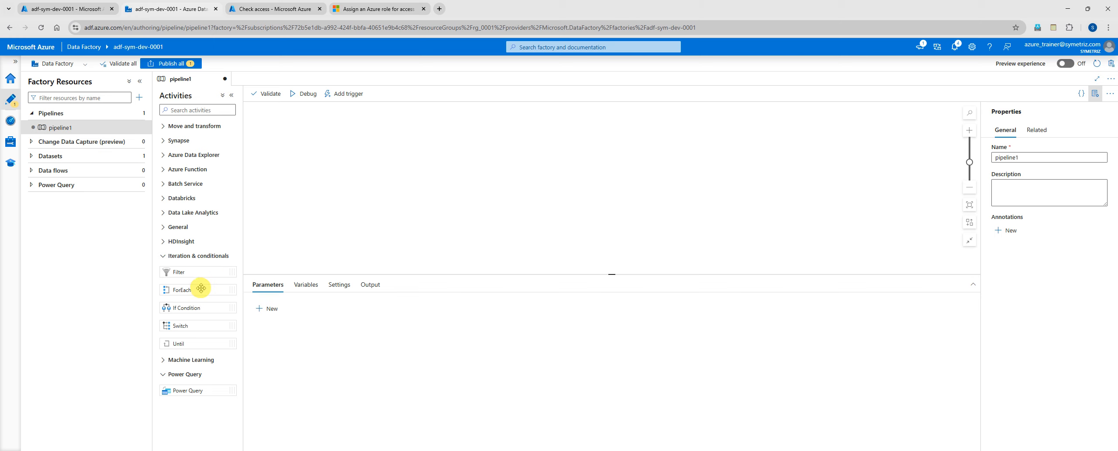
{"action": "left_click", "coordinate": [201, 322]}
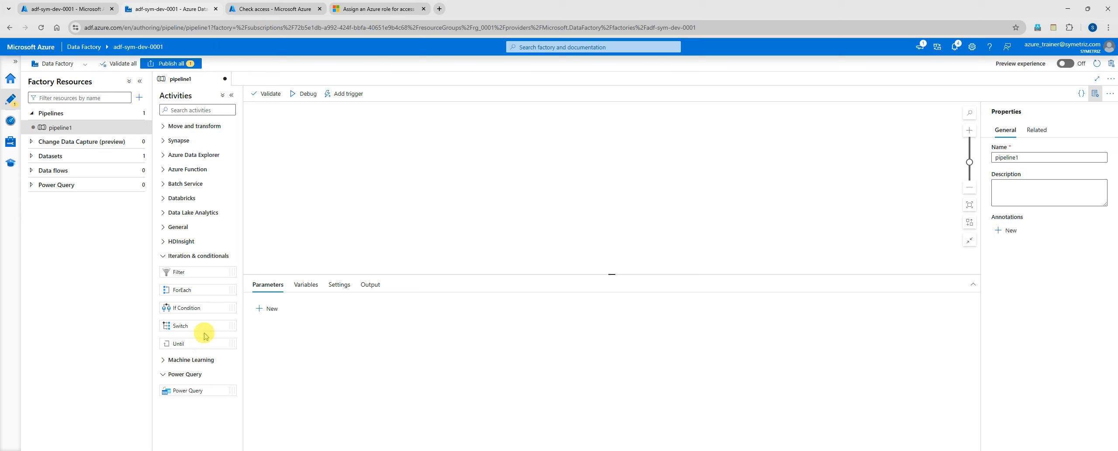
{"action": "left_click", "coordinate": [165, 257]}
{"action": "left_click", "coordinate": [201, 110]}
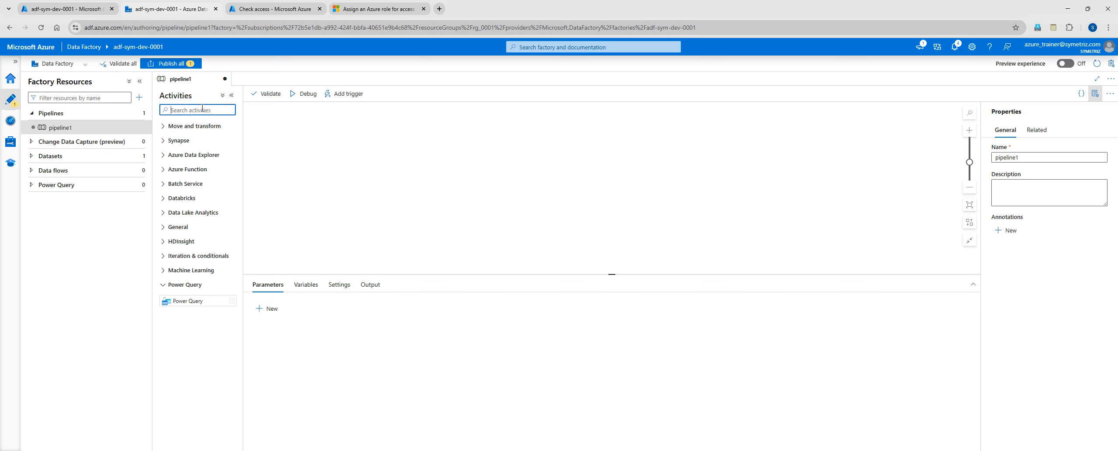
- Add a Copy data activity from the Move and transform category to the pipeline canvas
{"action": "left_click", "coordinate": [171, 126]}
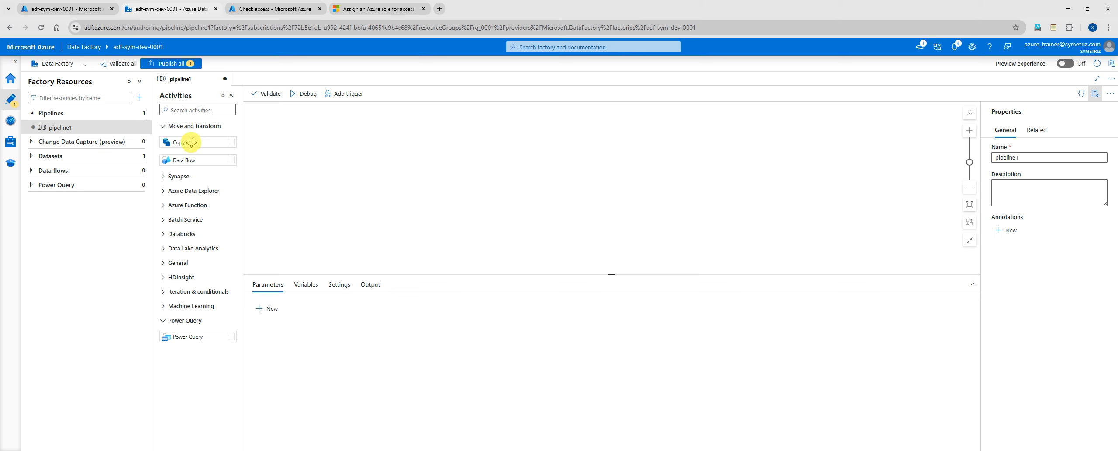
{"action": "left_click_drag", "start_coordinate": [200, 143], "coordinate": [606, 169]}
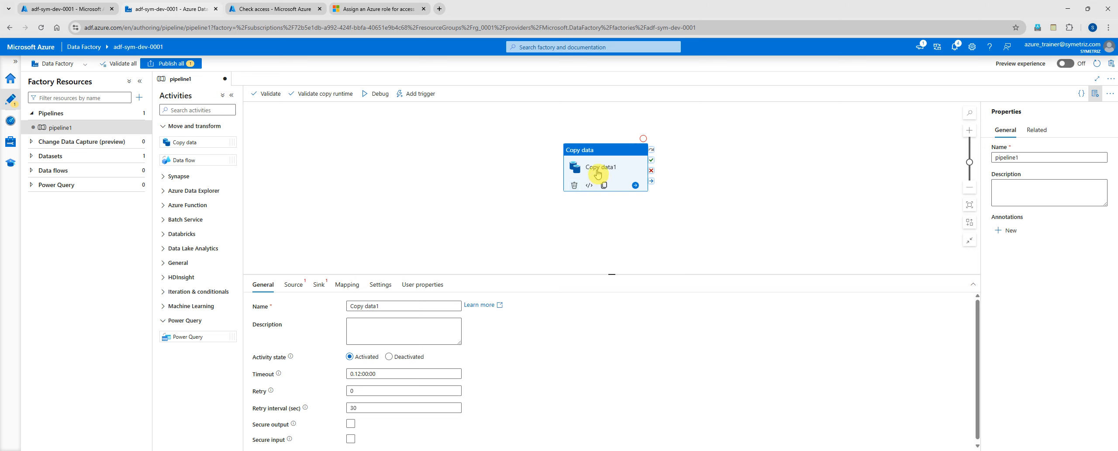
- Rename the pipeline sym_data_copy_pipe_01 and its Copy data activity copy_csv_file
{"action": "double_click", "coordinate": [1023, 159]}
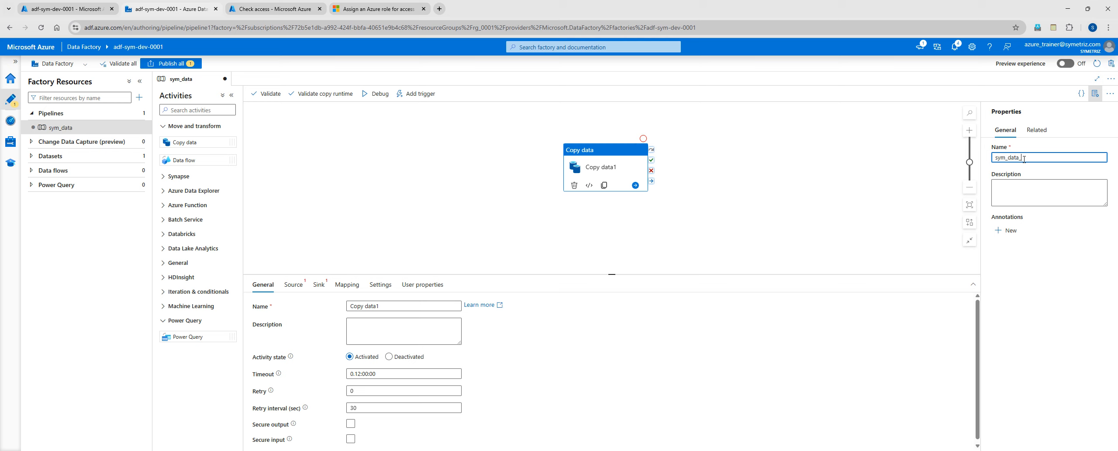
{"action": "type", "text": "+-"}
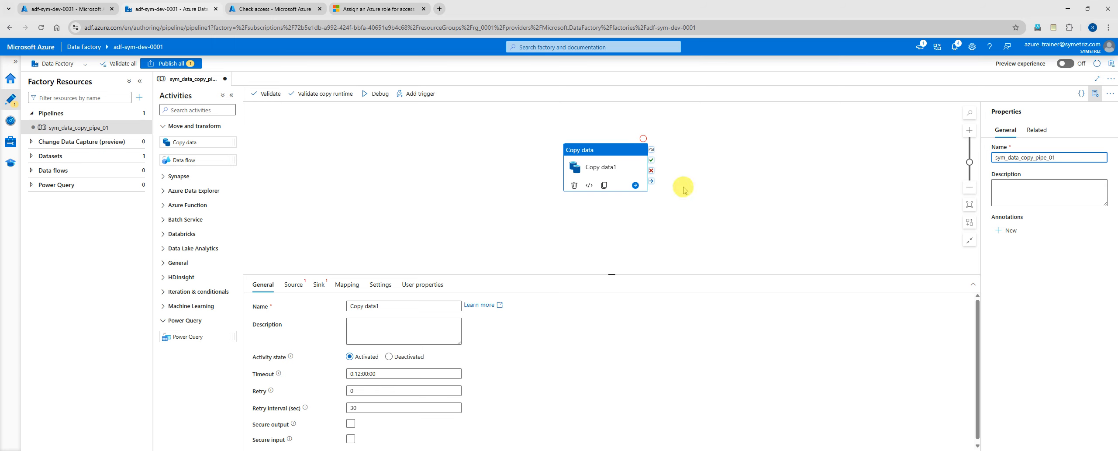
{"action": "left_click", "coordinate": [452, 305]}
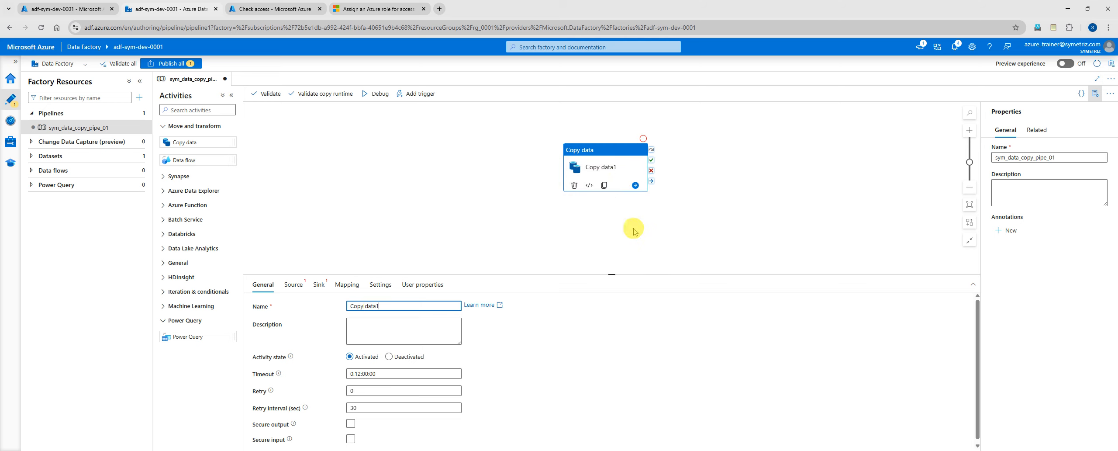
{"action": "left_click_drag", "start_coordinate": [349, 305], "coordinate": [393, 308]}
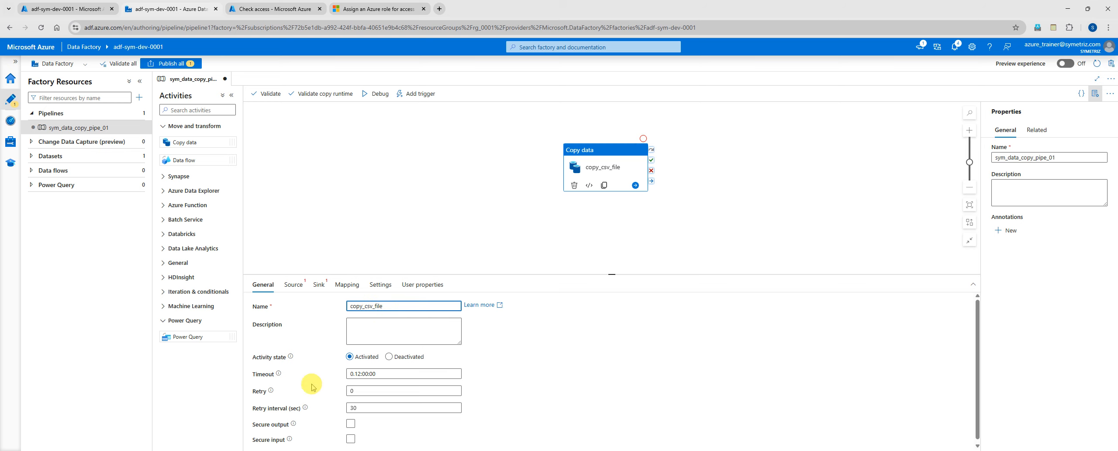
- Set the copy_csv_file activity's source dataset to sym_csv_dataset and look over its container, directory and filename properties
{"action": "left_click", "coordinate": [294, 287]}
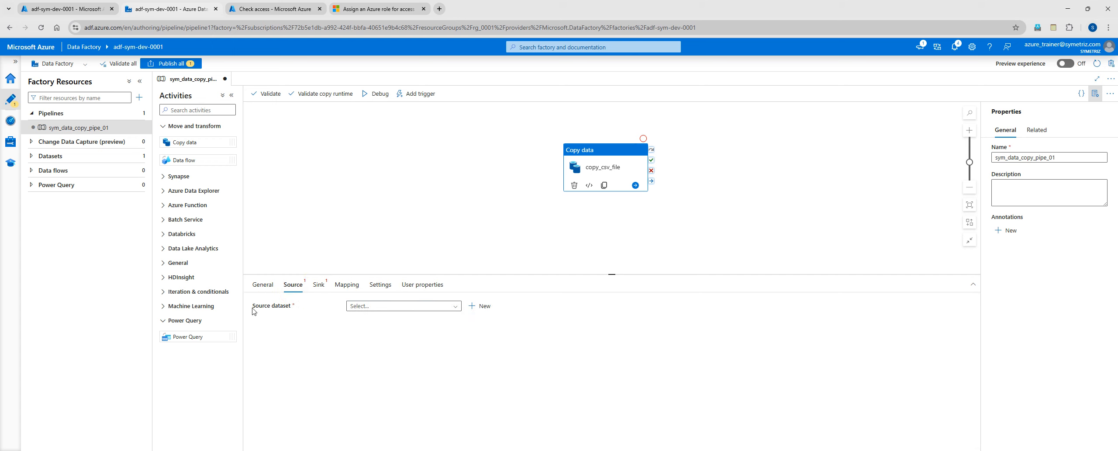
{"action": "left_click", "coordinate": [454, 306]}
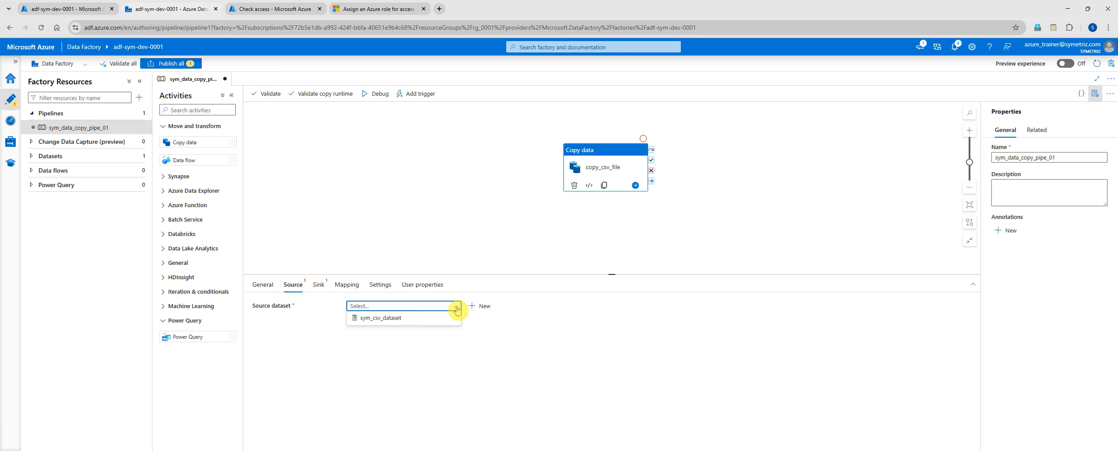
{"action": "left_click", "coordinate": [380, 318]}
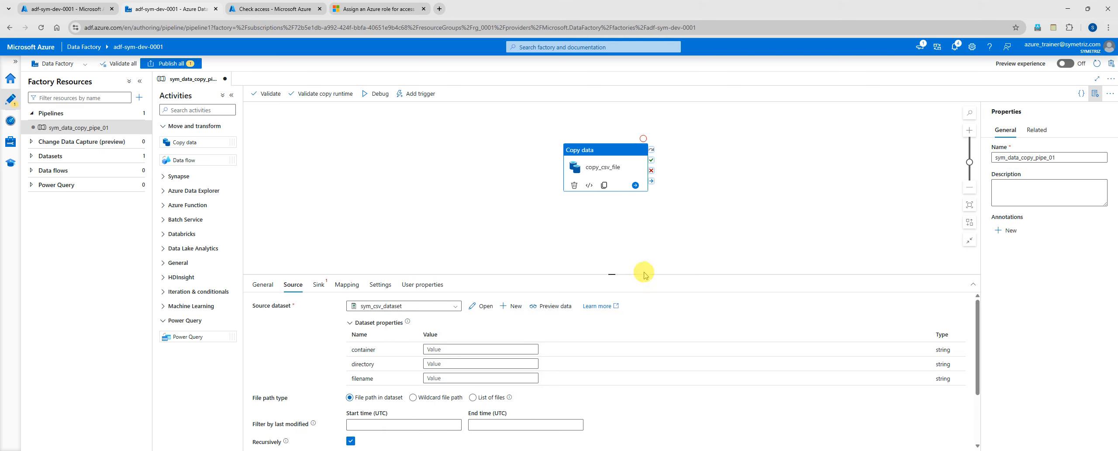
{"action": "left_click", "coordinate": [481, 363]}
{"action": "left_click", "coordinate": [481, 384]}
{"action": "left_click", "coordinate": [476, 349]}
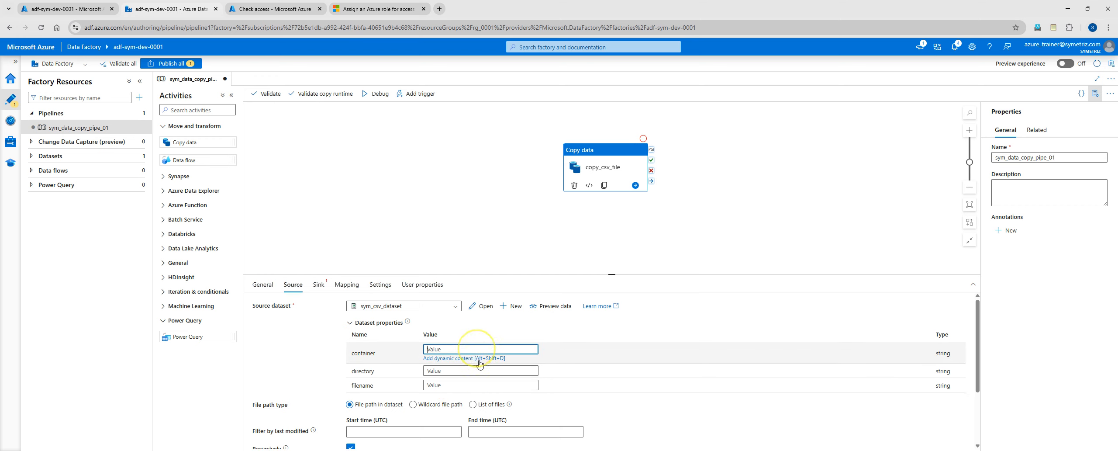
{"action": "left_click", "coordinate": [481, 370]}
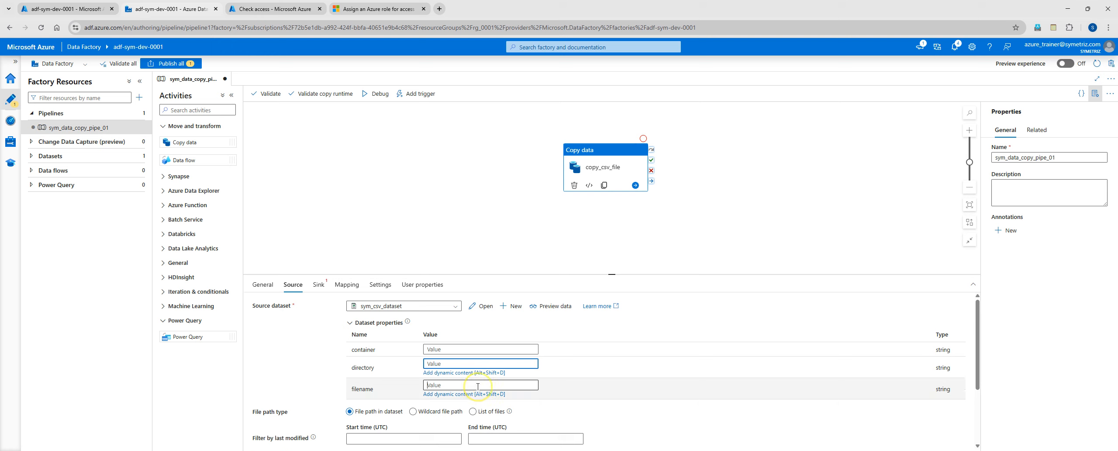
{"action": "left_click", "coordinate": [478, 384]}
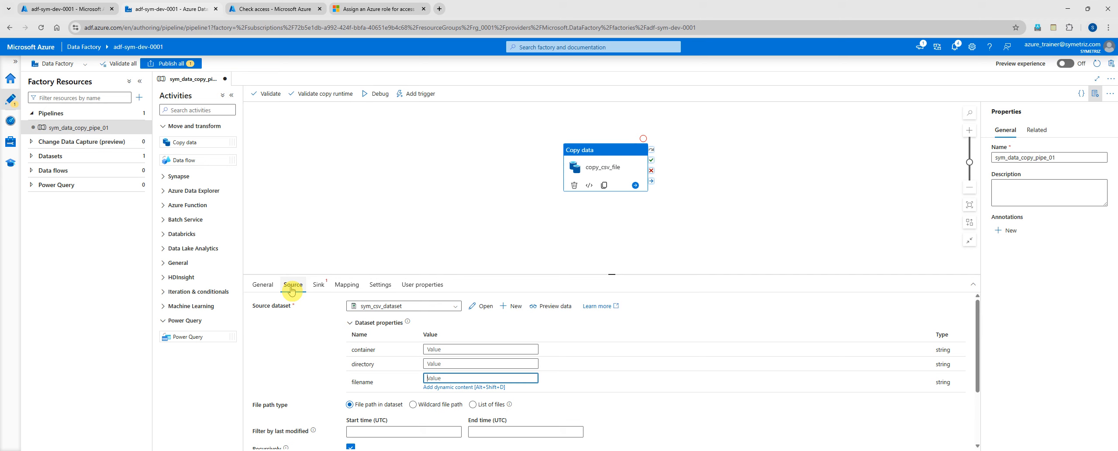
- Set the copy_csv_file activity's sink dataset to sym_csv_dataset
{"action": "left_click", "coordinate": [318, 286]}
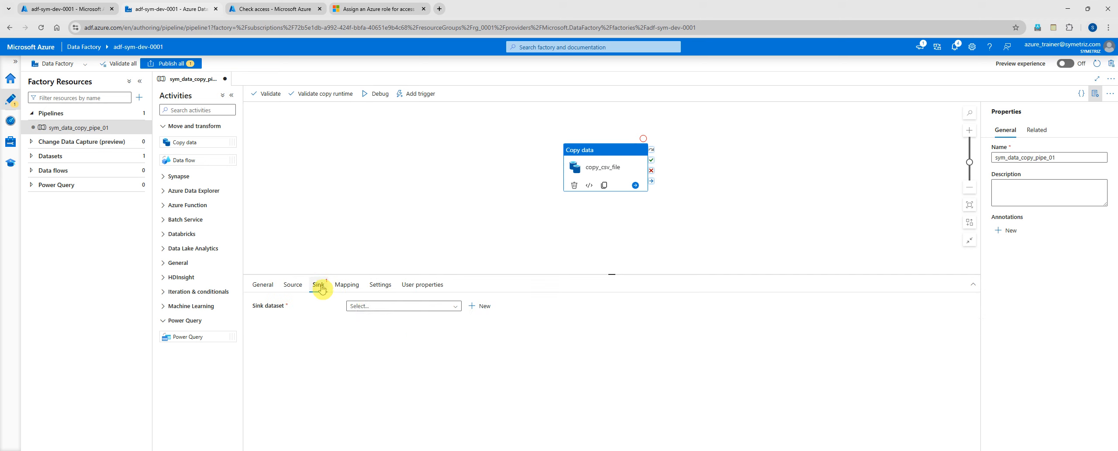
{"action": "left_click", "coordinate": [447, 309]}
{"action": "left_click", "coordinate": [379, 318]}
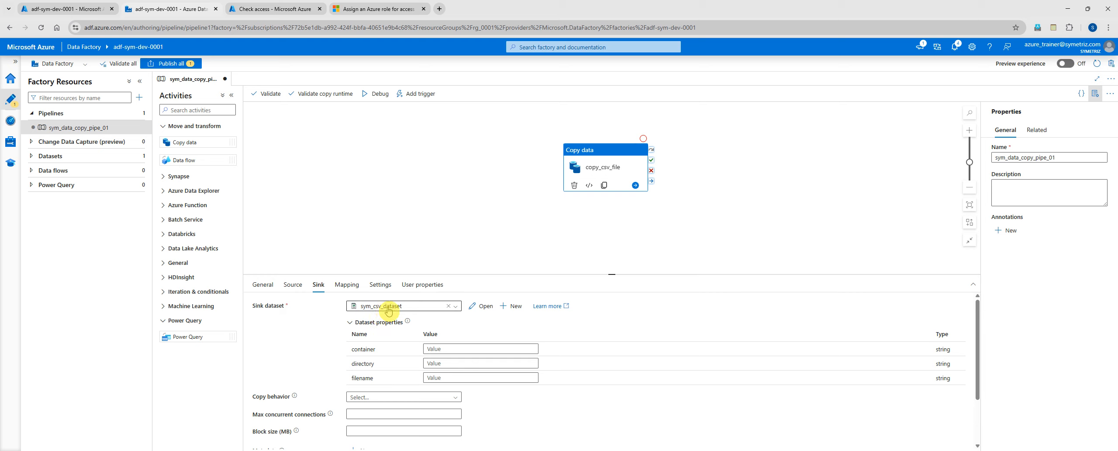
- Copy the container name sym-container-0001 from the adlssymdev0001 storage account for the source's container property
{"action": "left_click", "coordinate": [293, 286]}
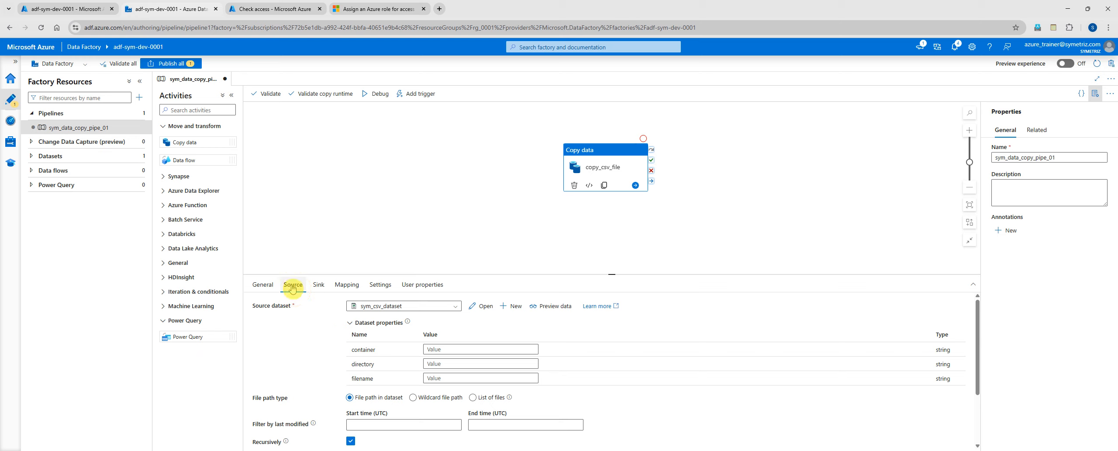
{"action": "left_click", "coordinate": [451, 348]}
{"action": "left_click", "coordinate": [451, 348]}
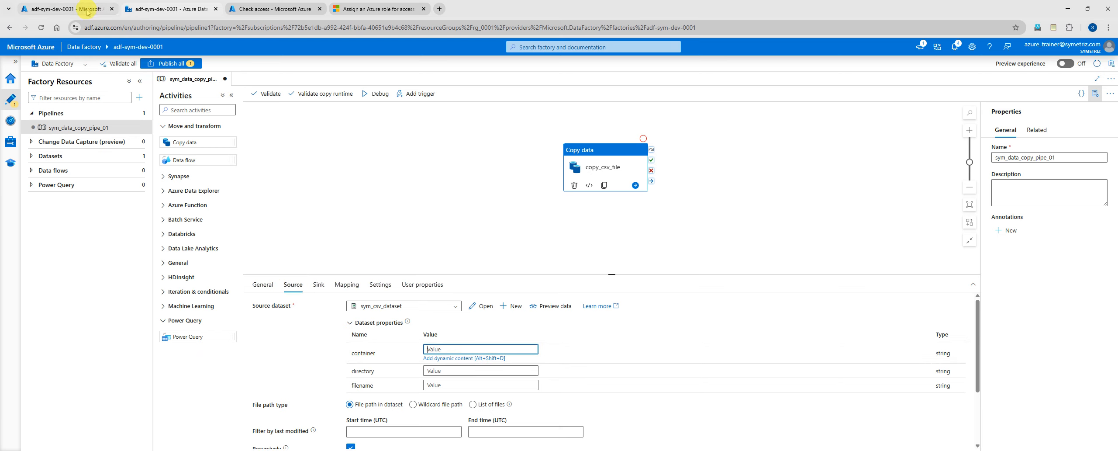
{"action": "left_click", "coordinate": [74, 10]}
{"action": "left_click", "coordinate": [259, 8]}
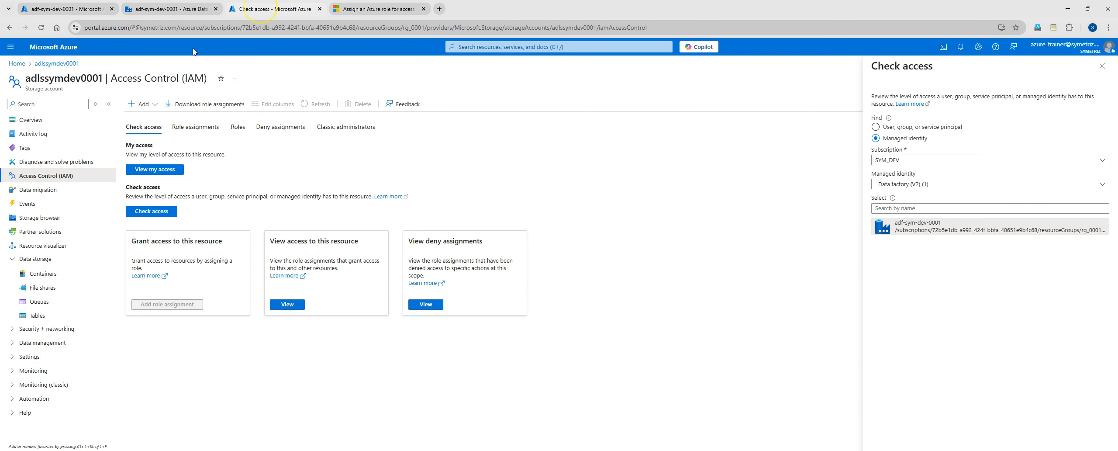
{"action": "left_click", "coordinate": [44, 273]}
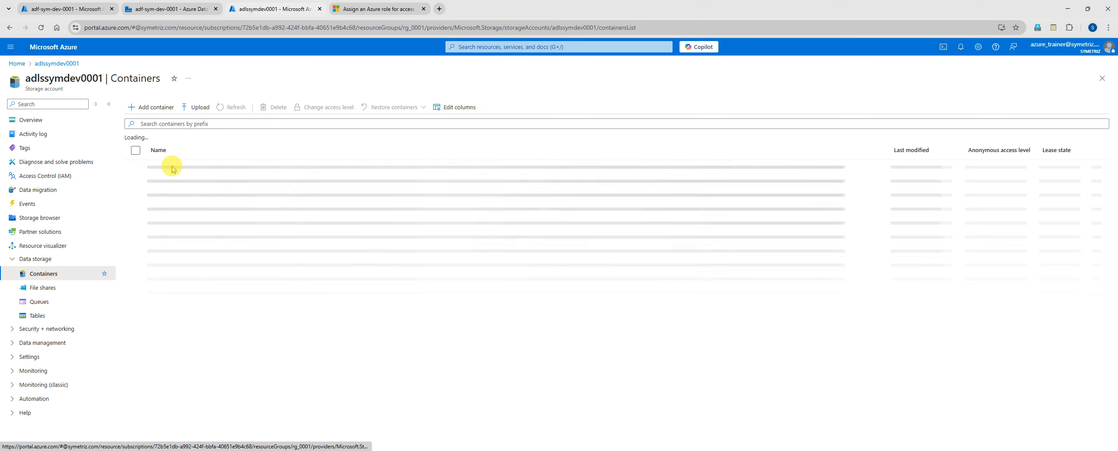
{"action": "left_click", "coordinate": [179, 169]}
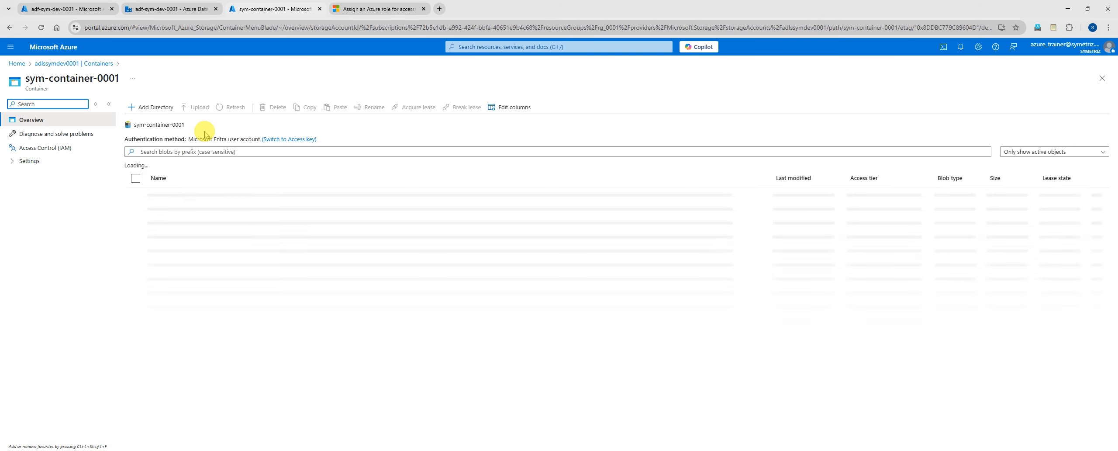
{"action": "triple_click", "coordinate": [174, 126]}
{"action": "key", "text": "ctrl+c"}
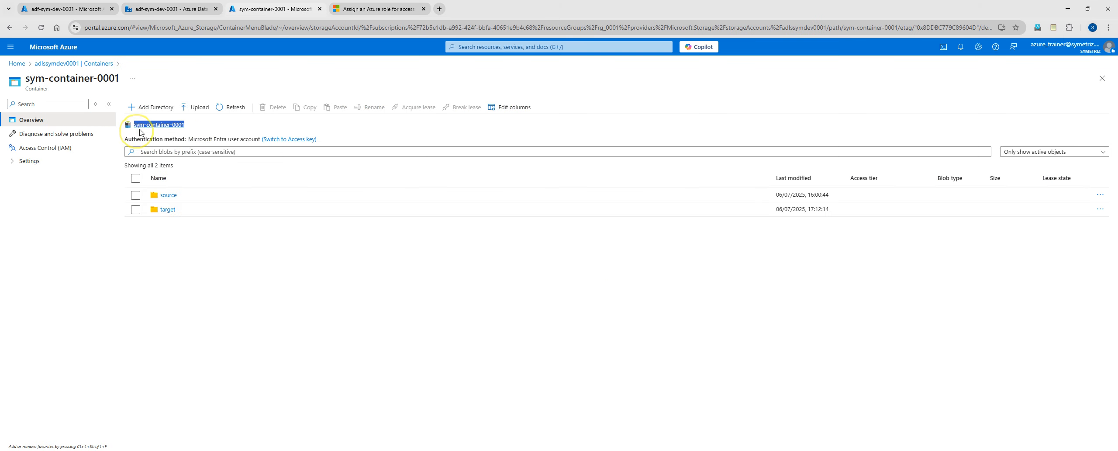
- Back in the data factory pipeline, set the source's container to sym-container-0001 and its directory to source
{"action": "left_click", "coordinate": [74, 9]}
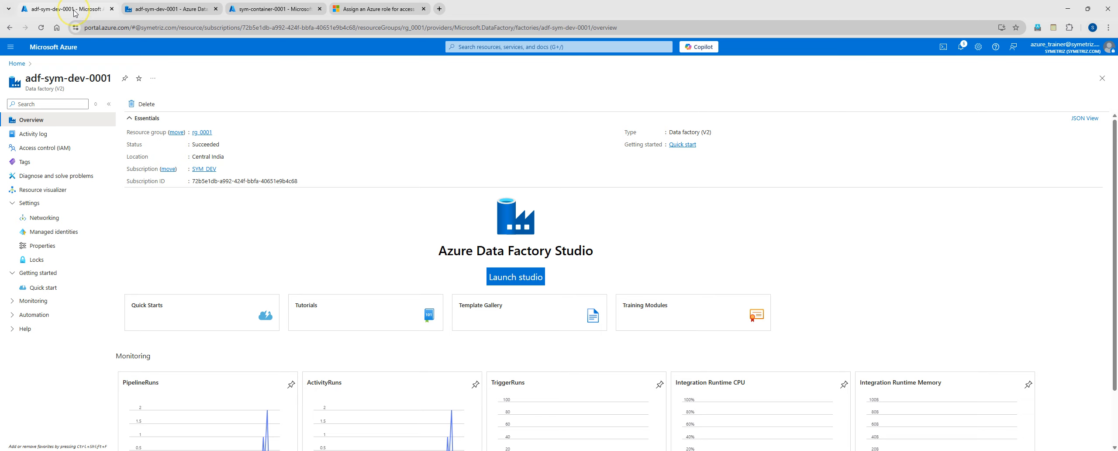
{"action": "left_click", "coordinate": [124, 12]}
{"action": "left_click", "coordinate": [452, 360]}
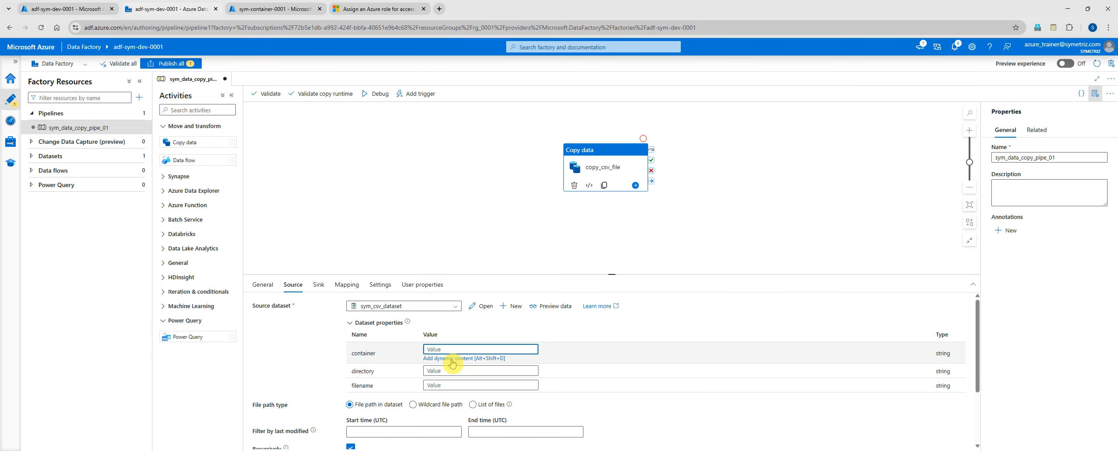
{"action": "key", "text": "ctrl+v"}
{"action": "left_click", "coordinate": [449, 372]}
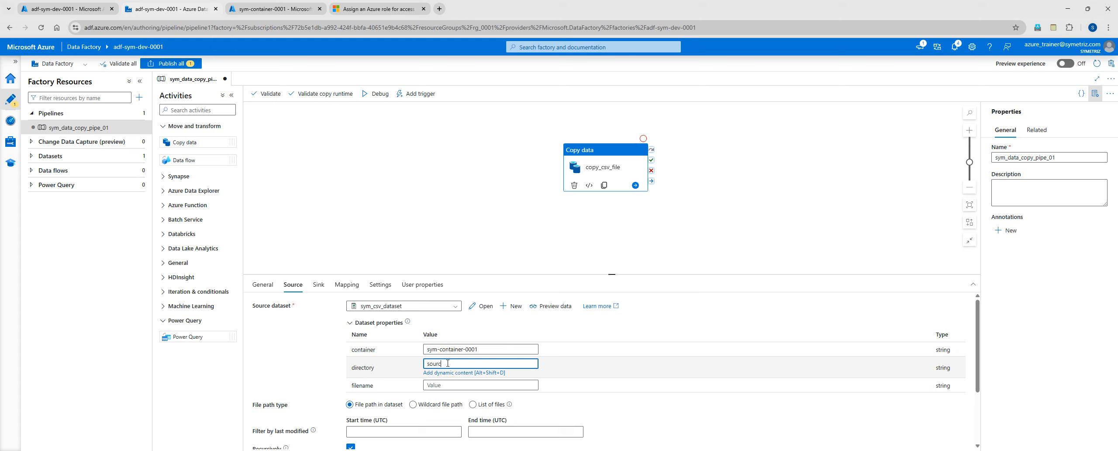
{"action": "key", "text": "Tab"}
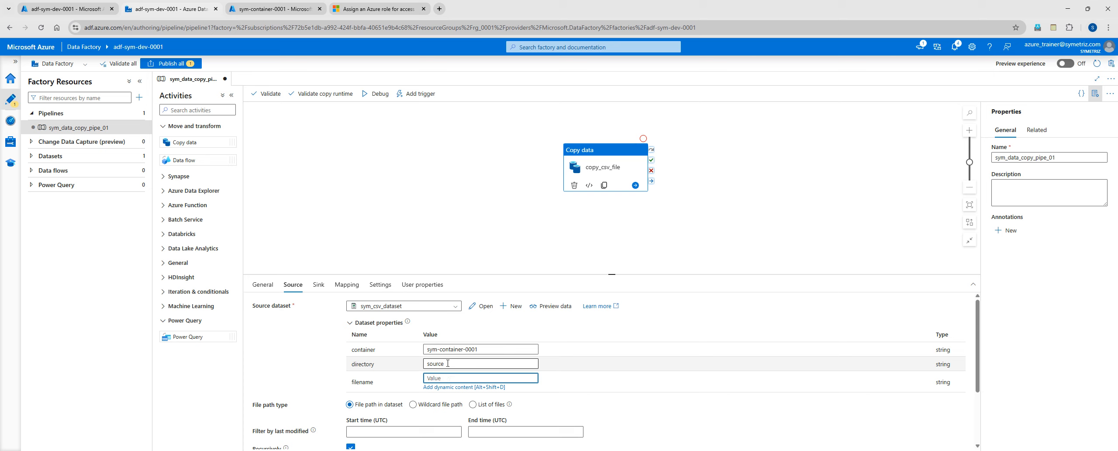
- Add two String parameters to the pipeline, named inputfilename and outputfilename
{"action": "left_click", "coordinate": [416, 222]}
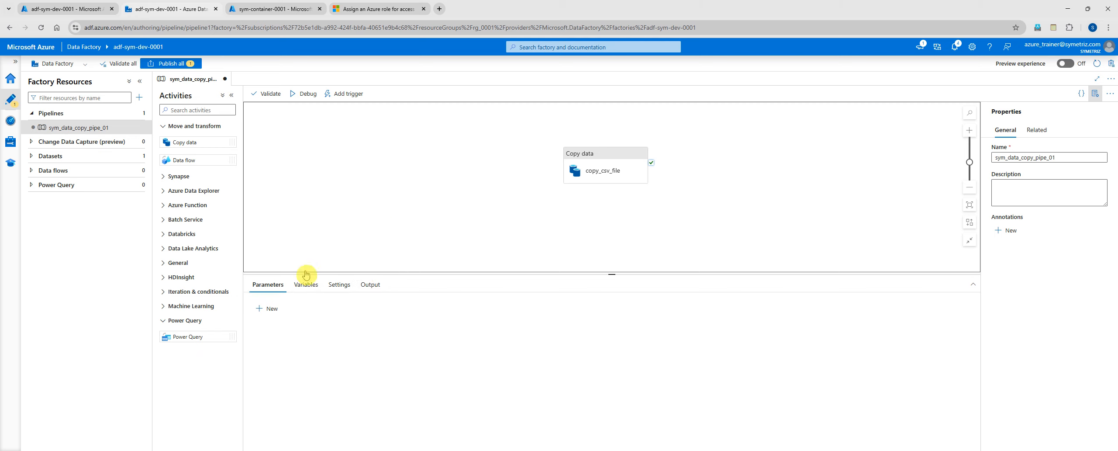
{"action": "left_click", "coordinate": [268, 308]}
{"action": "left_click", "coordinate": [296, 340]}
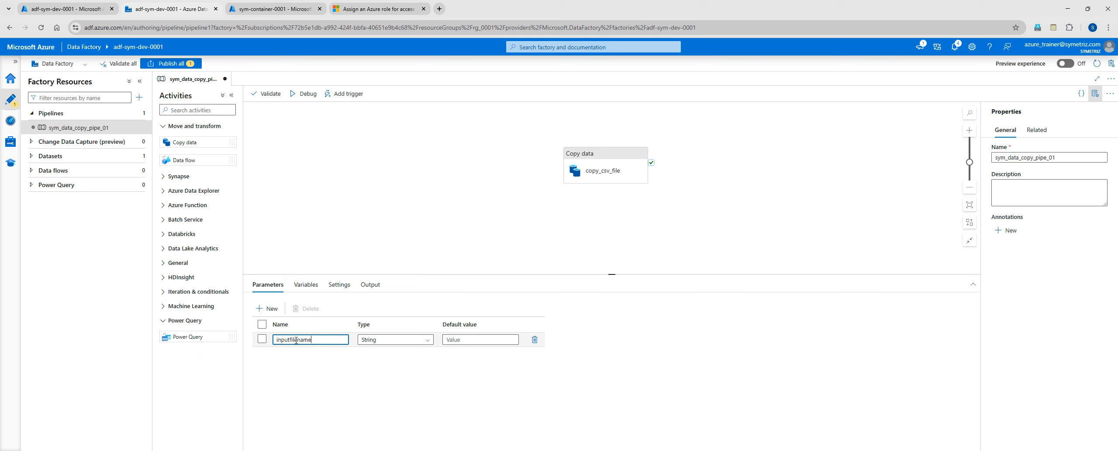
{"action": "type", "text": "inputfilename"}
{"action": "left_click", "coordinate": [268, 309]}
{"action": "left_click", "coordinate": [297, 354]}
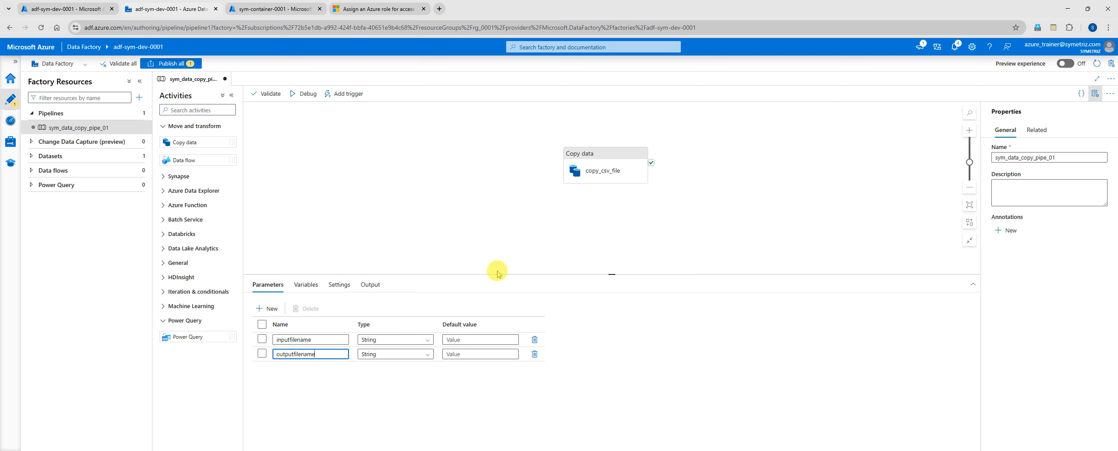
{"action": "left_click", "coordinate": [609, 170]}
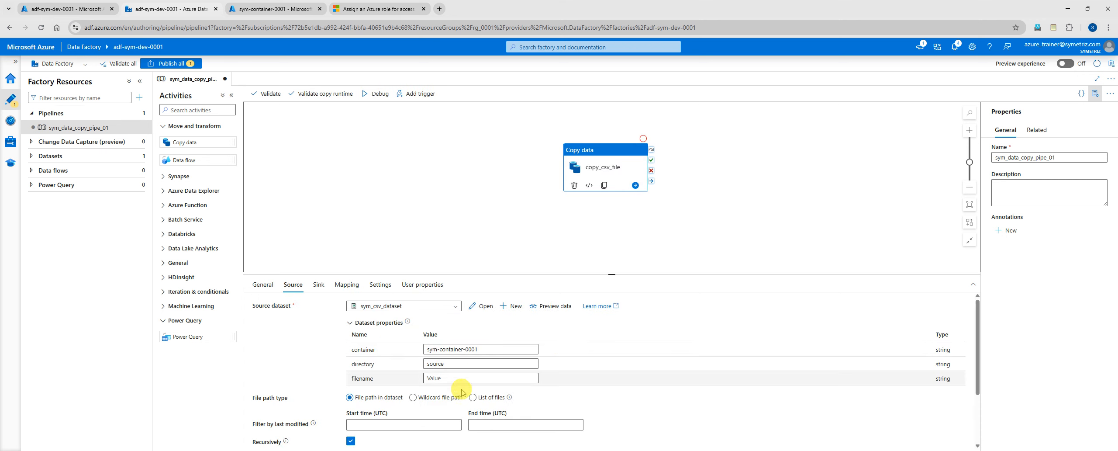
{"action": "left_click", "coordinate": [448, 378]}
{"action": "left_click", "coordinate": [437, 387]}
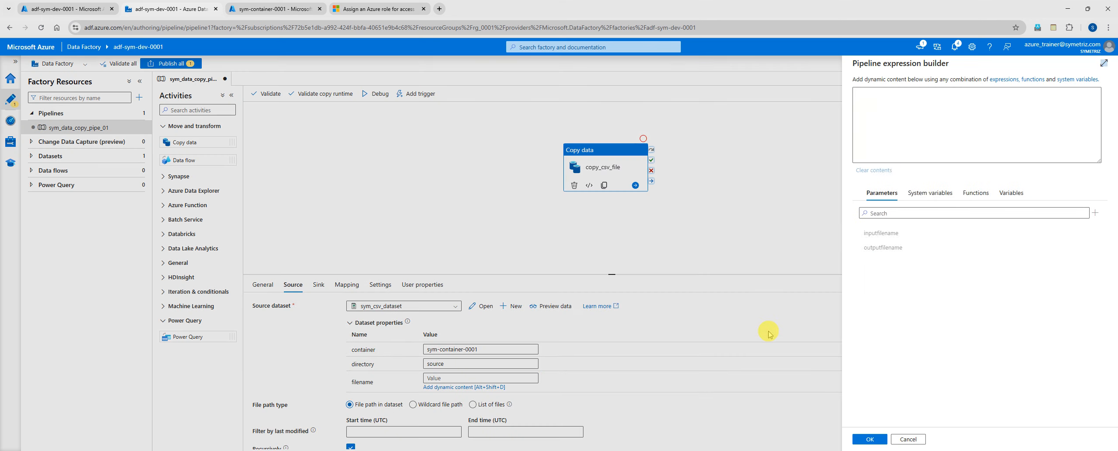
{"action": "left_click", "coordinate": [886, 236]}
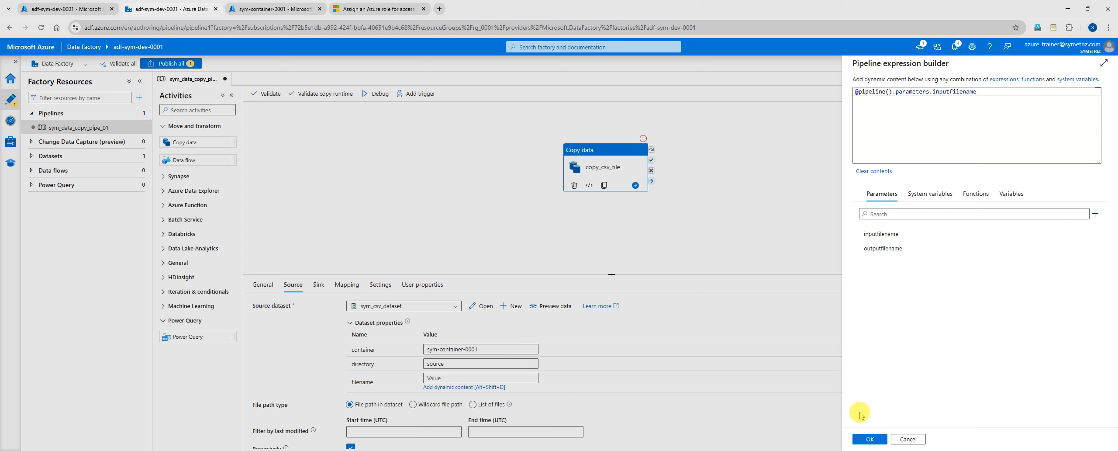
{"action": "left_click", "coordinate": [870, 439]}
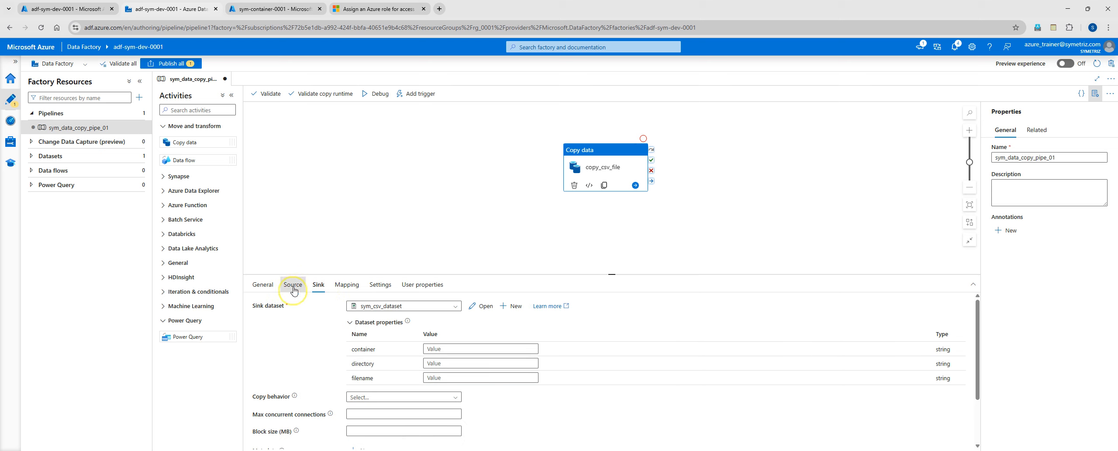
- Set the copy activity's sink container to sym-container-0001 and its directory to target
{"action": "left_click", "coordinate": [319, 284]}
{"action": "left_click", "coordinate": [450, 348]}
{"action": "key", "text": "ctrl+v"}
{"action": "left_click", "coordinate": [292, 284]}
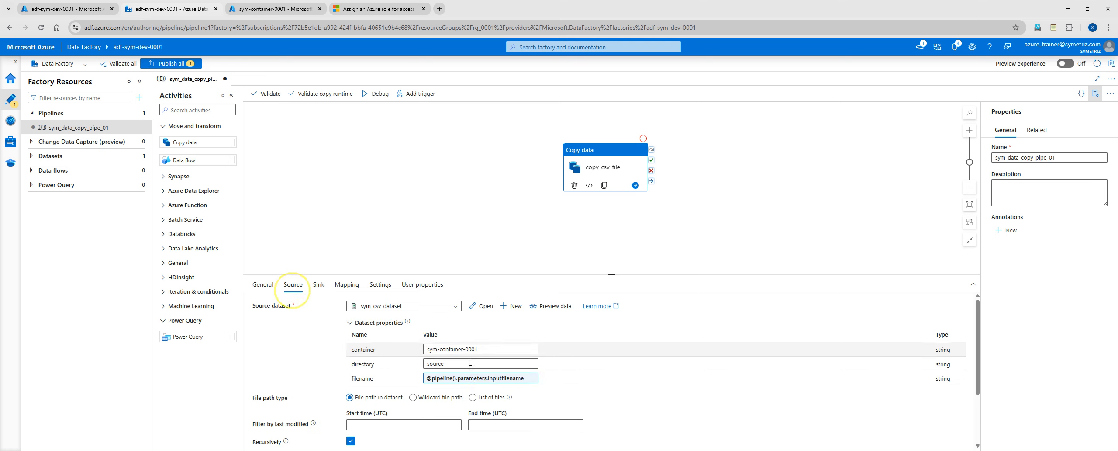
{"action": "left_click", "coordinate": [459, 368]}
{"action": "left_click", "coordinate": [318, 284]}
{"action": "left_click", "coordinate": [450, 364]}
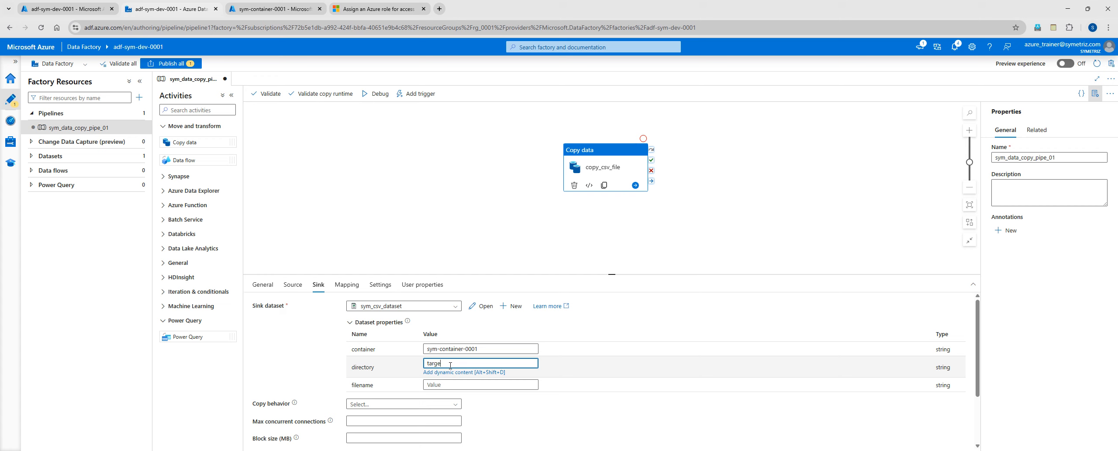
- Set the copy activity's sink filename to dynamic content using the outputfilename pipeline parameter
{"action": "left_click", "coordinate": [448, 381]}
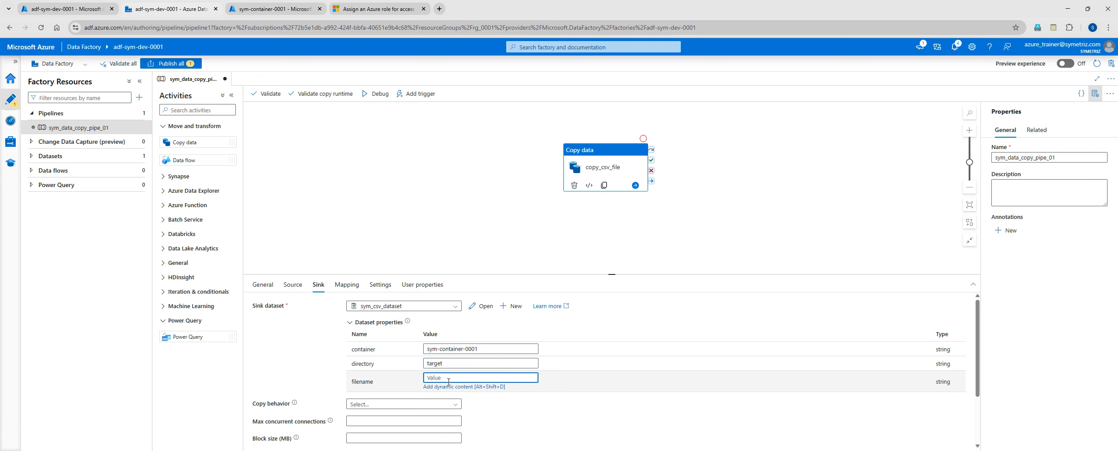
{"action": "left_click", "coordinate": [442, 387]}
{"action": "left_click", "coordinate": [891, 249]}
{"action": "left_click", "coordinate": [869, 438]}
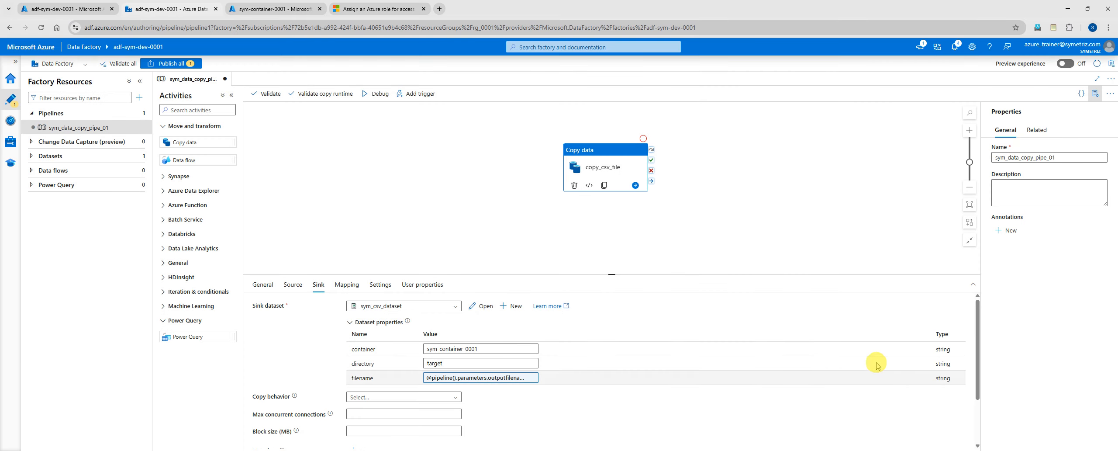
- Review the copy activity's mapping, source and user properties
{"action": "left_click", "coordinate": [346, 284]}
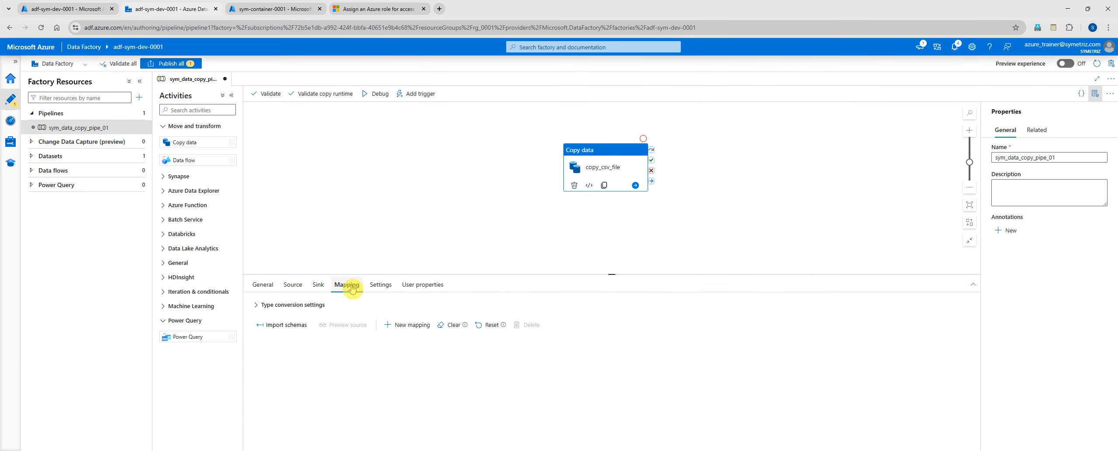
{"action": "left_click_drag", "start_coordinate": [612, 273], "coordinate": [608, 247]}
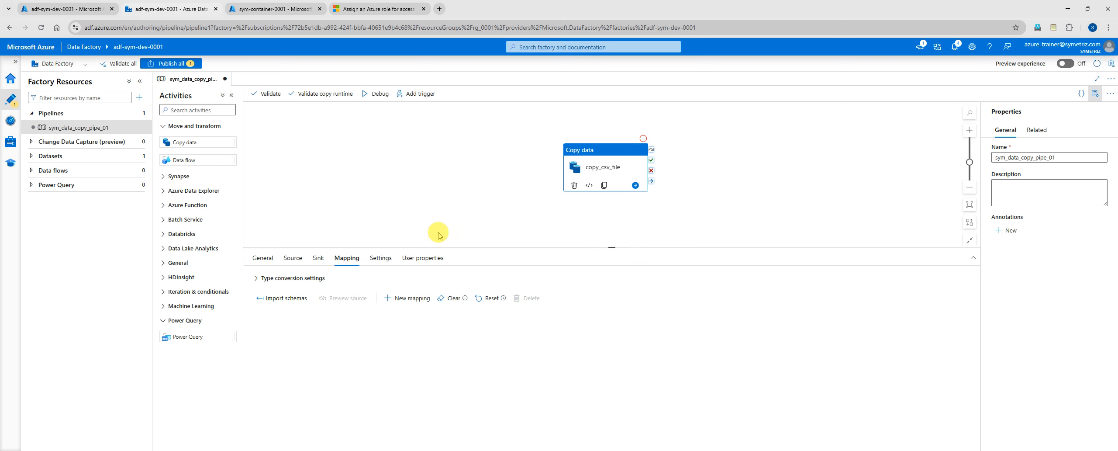
{"action": "left_click", "coordinate": [292, 258]}
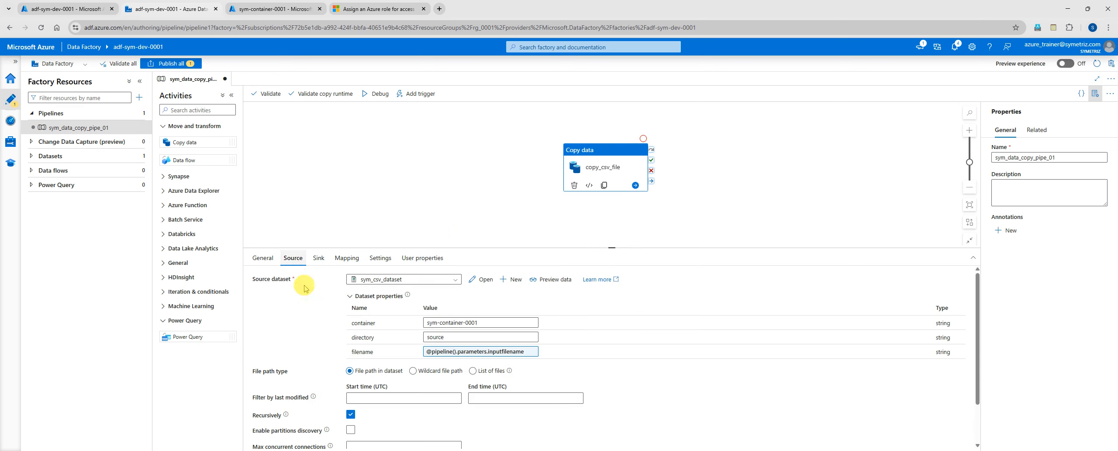
{"action": "left_click", "coordinate": [413, 259]}
- Examine the copy activity's settings, including the available options for maximum data integration unit and degree of copy parallelism
{"action": "left_click", "coordinate": [377, 259]}
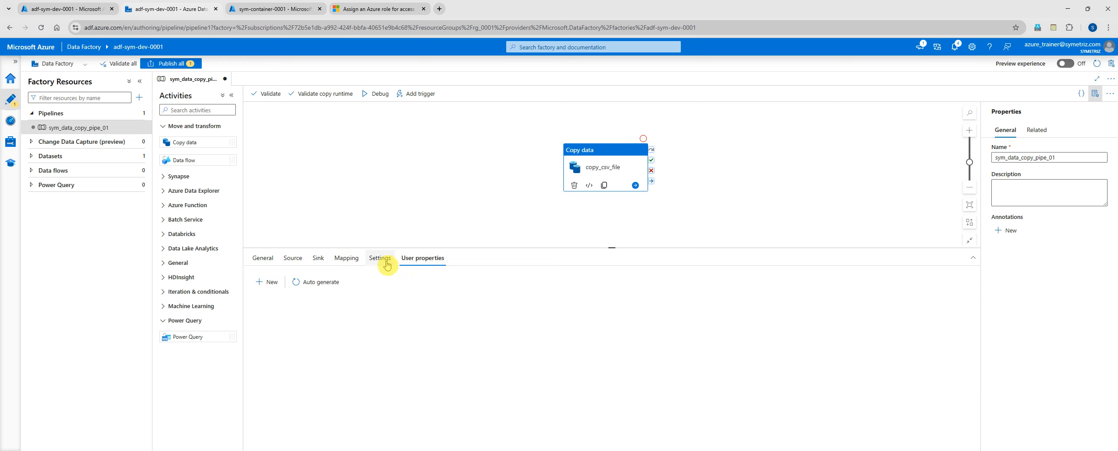
{"action": "left_click", "coordinate": [258, 281]}
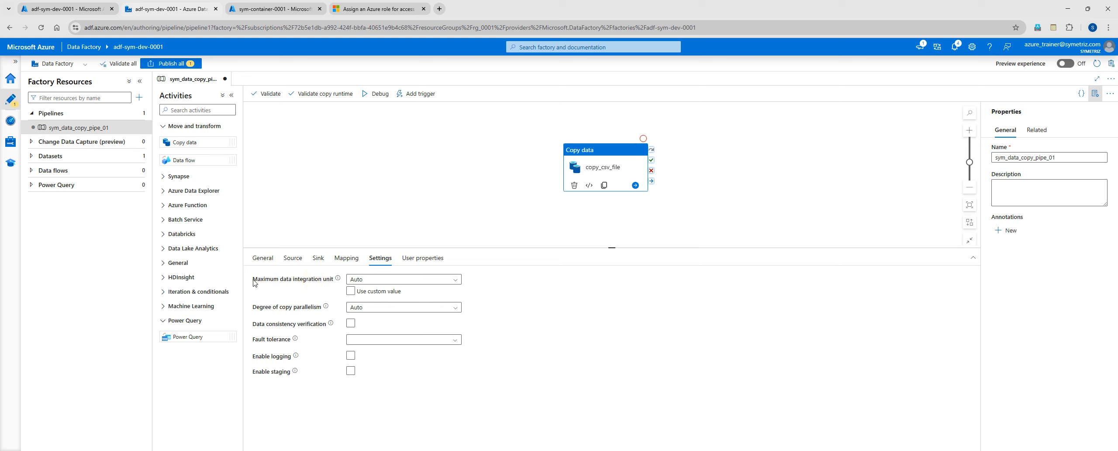
{"action": "left_click", "coordinate": [306, 287]}
{"action": "left_click", "coordinate": [361, 281]}
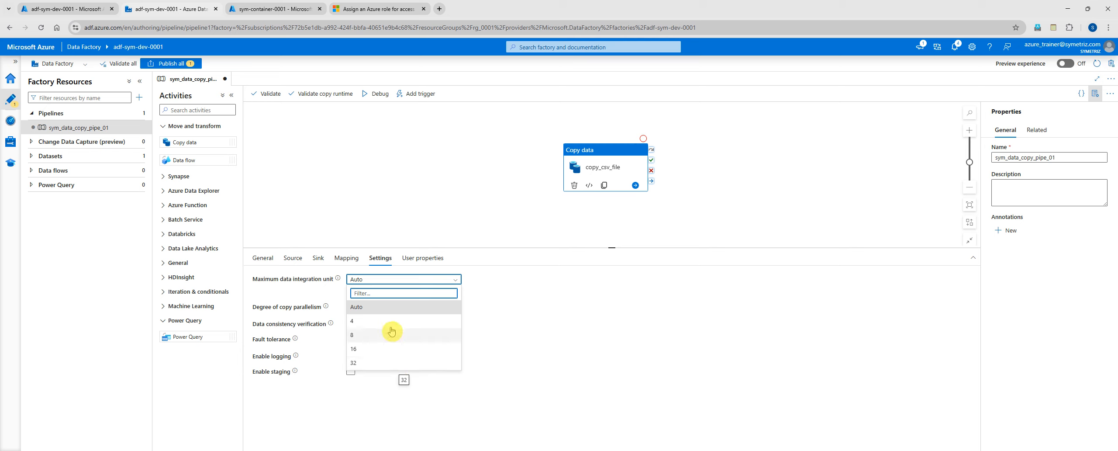
{"action": "left_click", "coordinate": [374, 307]}
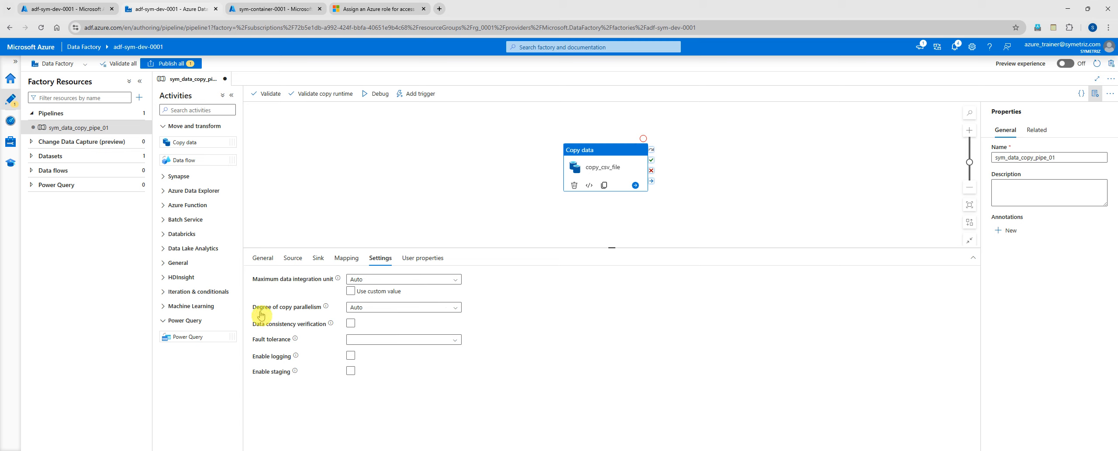
{"action": "mouse_move", "coordinate": [326, 307]}
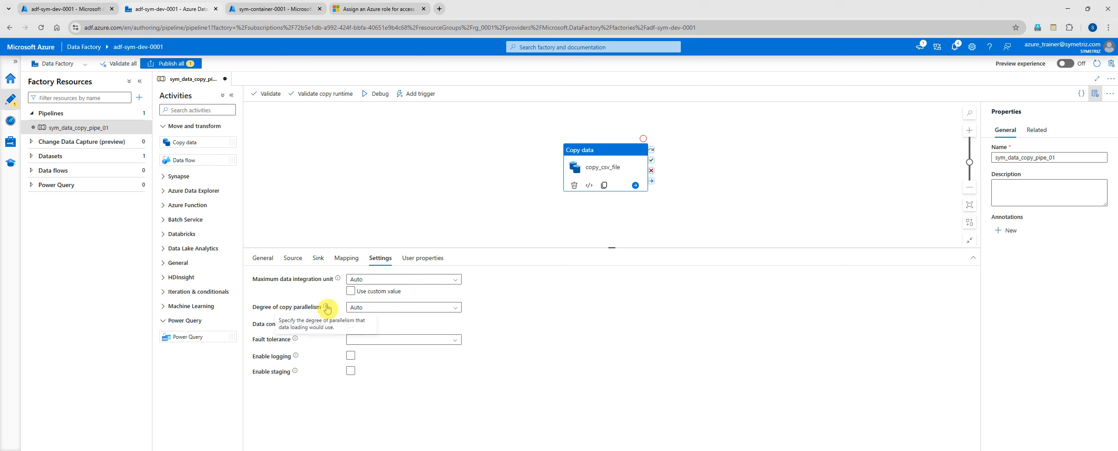
{"action": "left_click", "coordinate": [456, 308]}
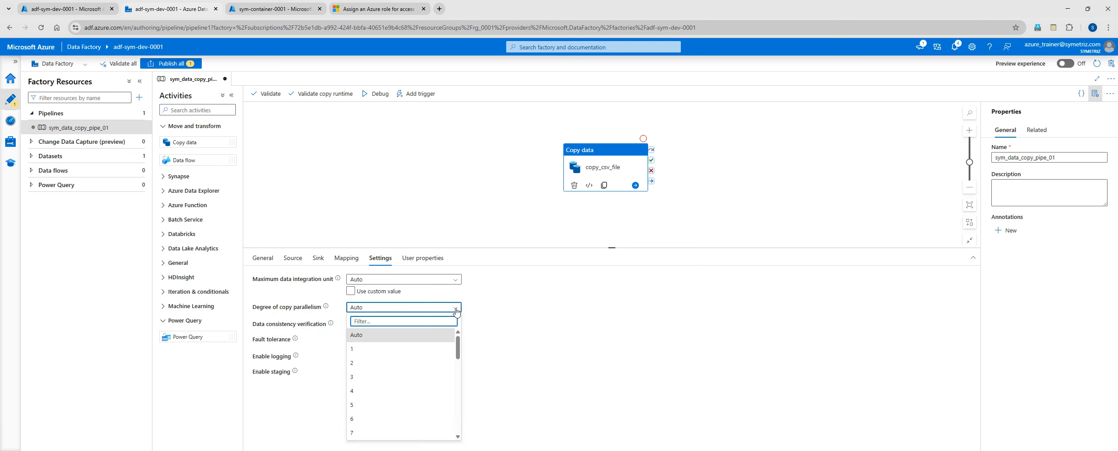
{"action": "left_click", "coordinate": [457, 310]}
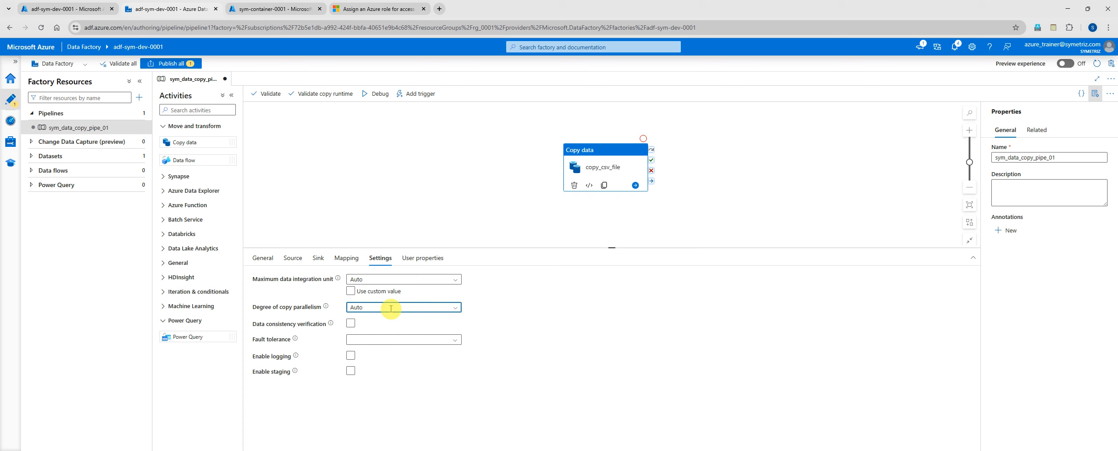
- Check the copy activity's source and sink dataset properties, including the remaining source options
{"action": "left_click", "coordinate": [293, 258]}
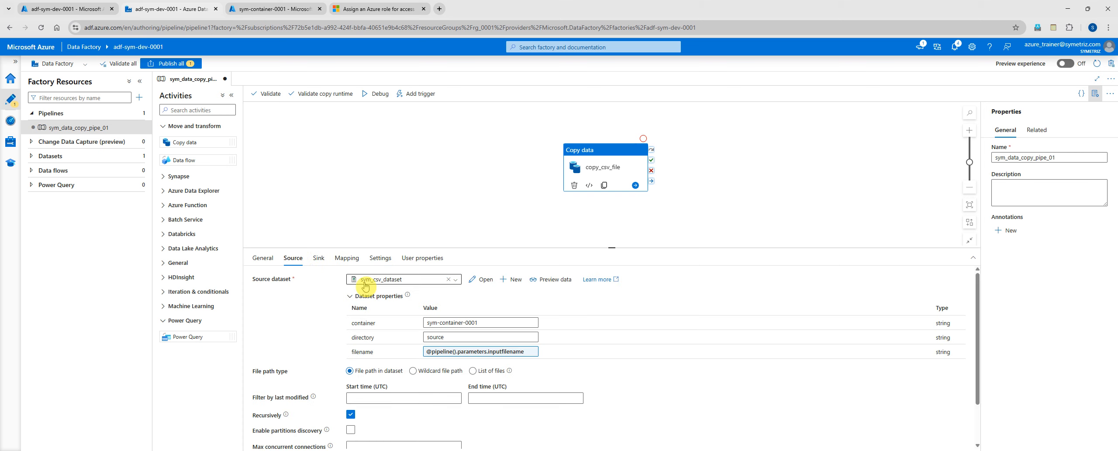
{"action": "left_click", "coordinate": [318, 259]}
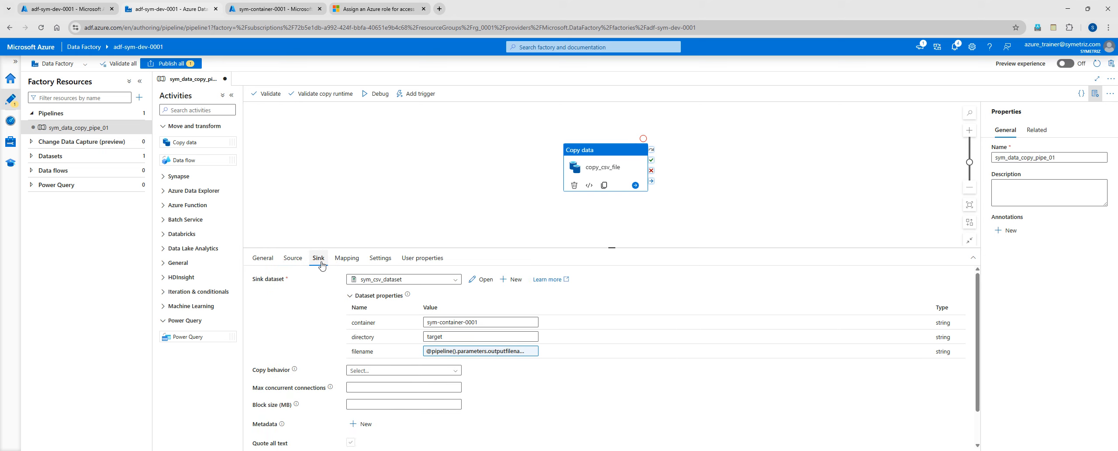
{"action": "left_click", "coordinate": [293, 258]}
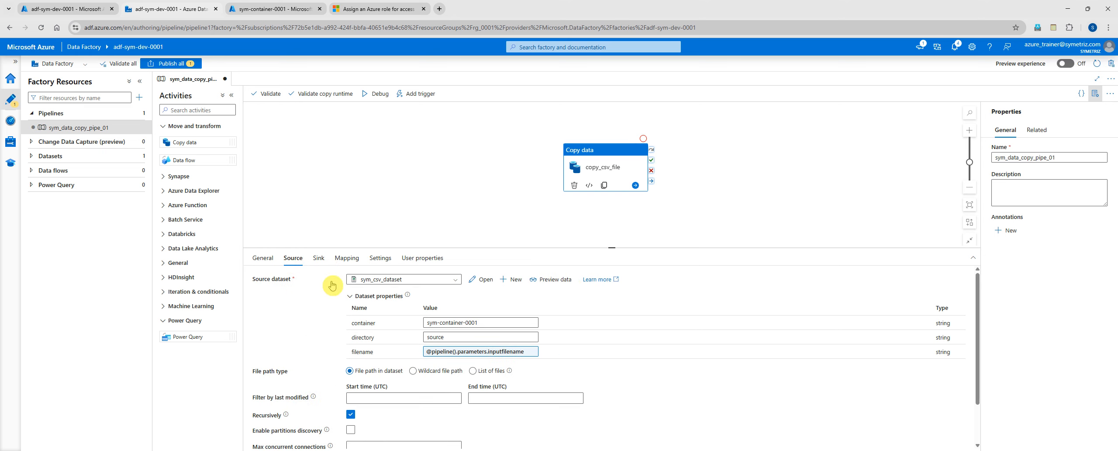
{"action": "scroll", "coordinate": [307, 347], "scroll_direction": "down", "scroll_amount": 1}
{"action": "left_click", "coordinate": [371, 217]}
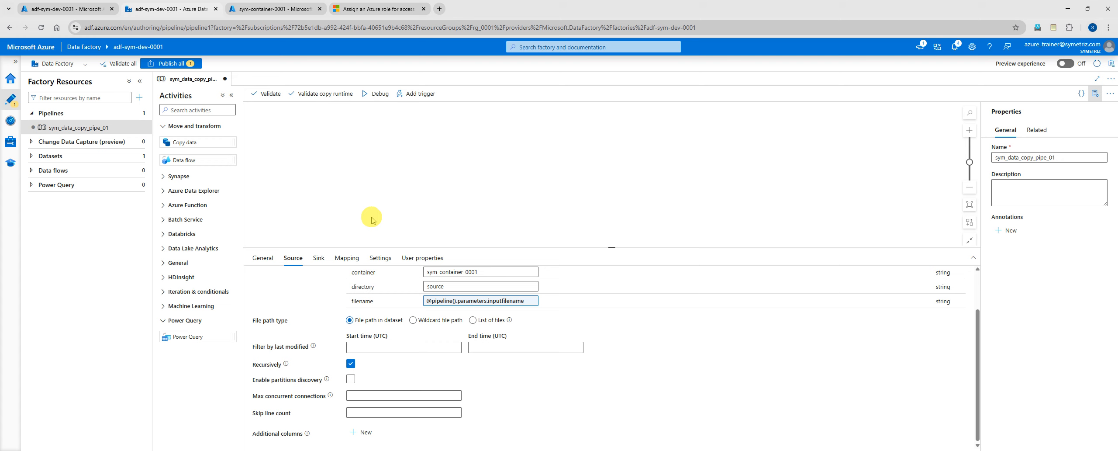
- Publish the pending sym_data_copy_pipe_01 pipeline to the live environment and refresh the factory
{"action": "left_click", "coordinate": [171, 64]}
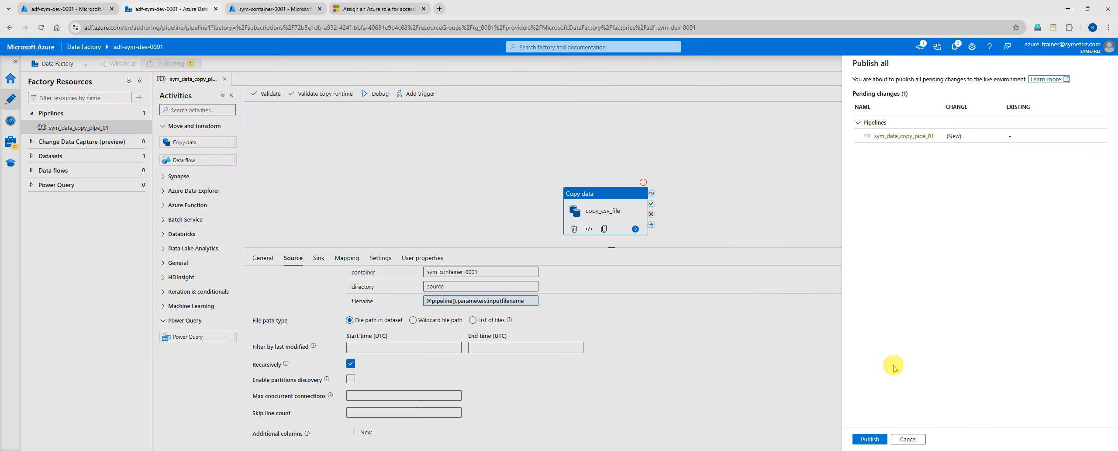
{"action": "left_click", "coordinate": [869, 438]}
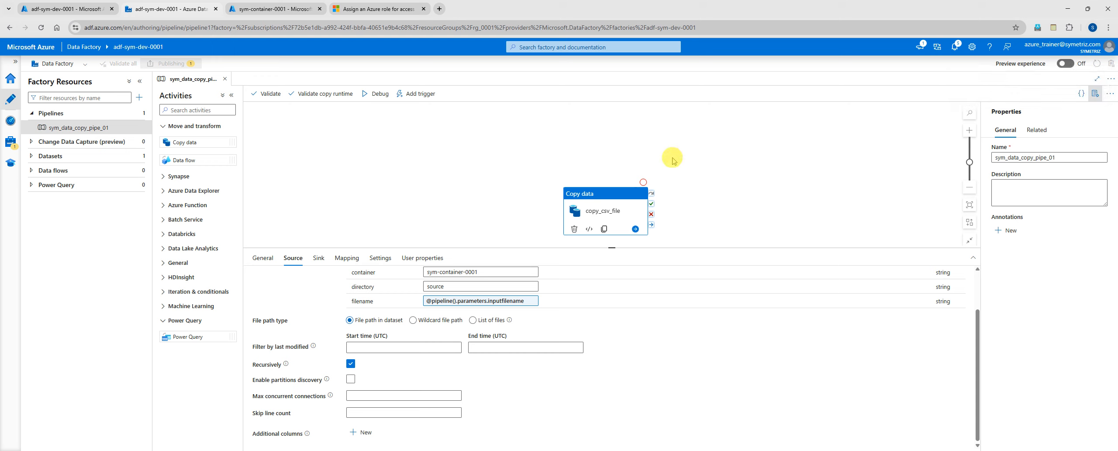
{"action": "left_click_drag", "start_coordinate": [611, 247], "coordinate": [611, 293]}
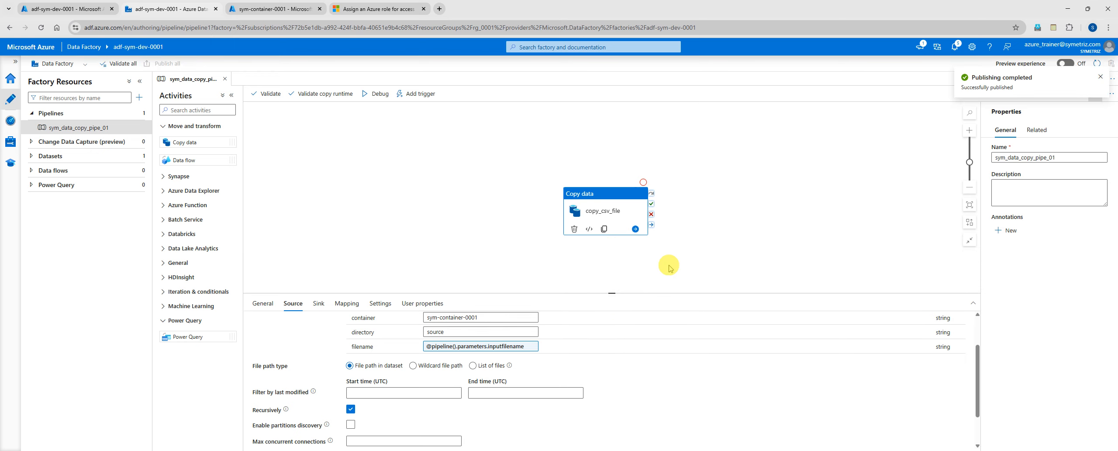
{"action": "left_click", "coordinate": [1096, 62]}
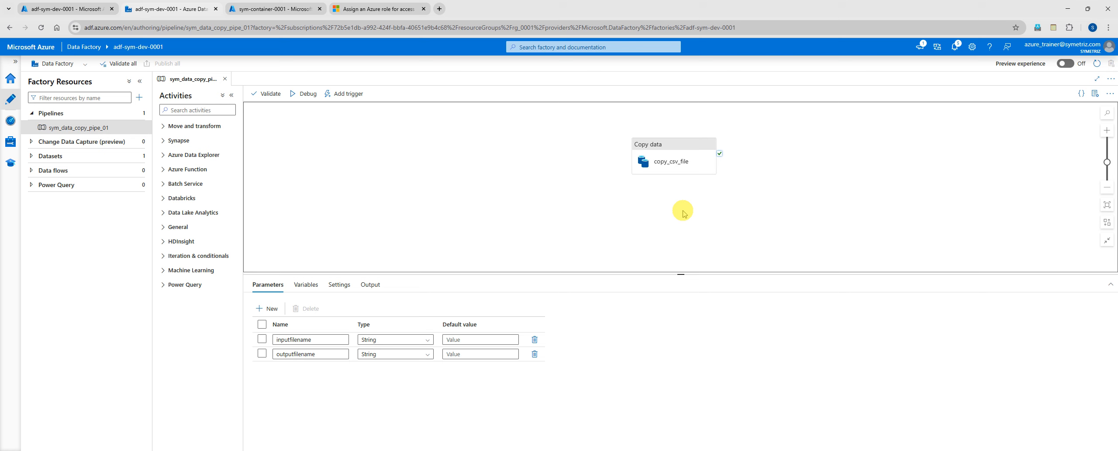
- Switch to the sym-container-0001 storage page and inspect the contents of its source and target directories
{"action": "left_click", "coordinate": [264, 12]}
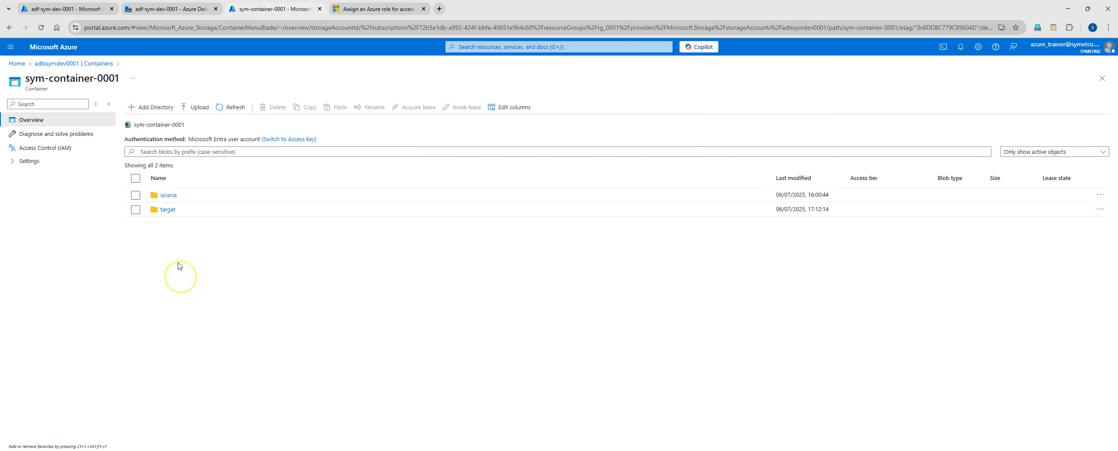
{"action": "left_click", "coordinate": [168, 195]}
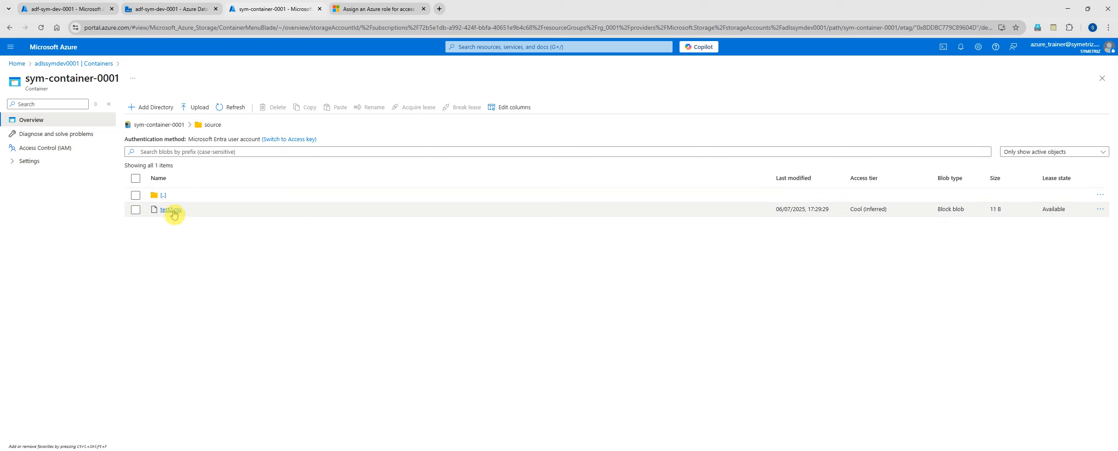
{"action": "left_click", "coordinate": [164, 195]}
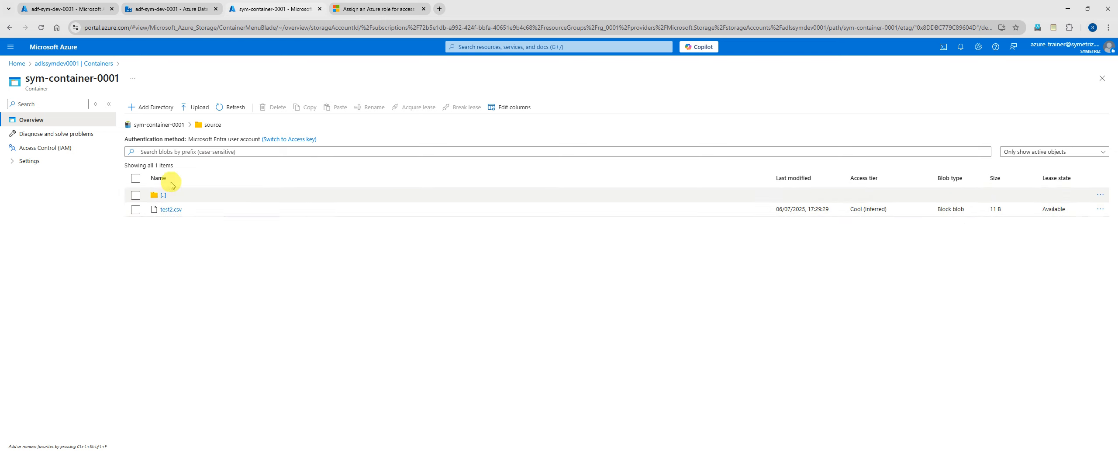
{"action": "left_click", "coordinate": [168, 209]}
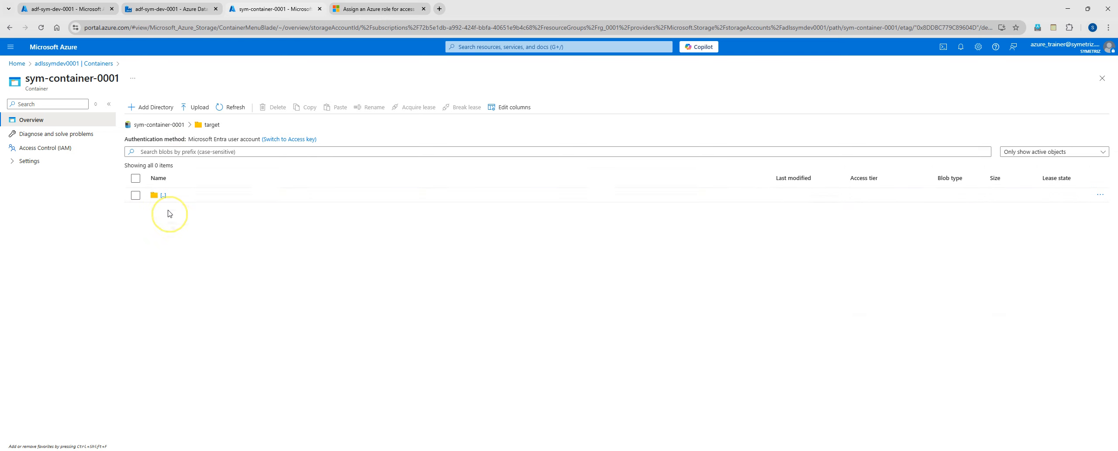
- Return to Data Factory and trigger an on-demand pipeline run with inputfilename test2.csv and outputfilename test3.csv
{"action": "left_click", "coordinate": [162, 11]}
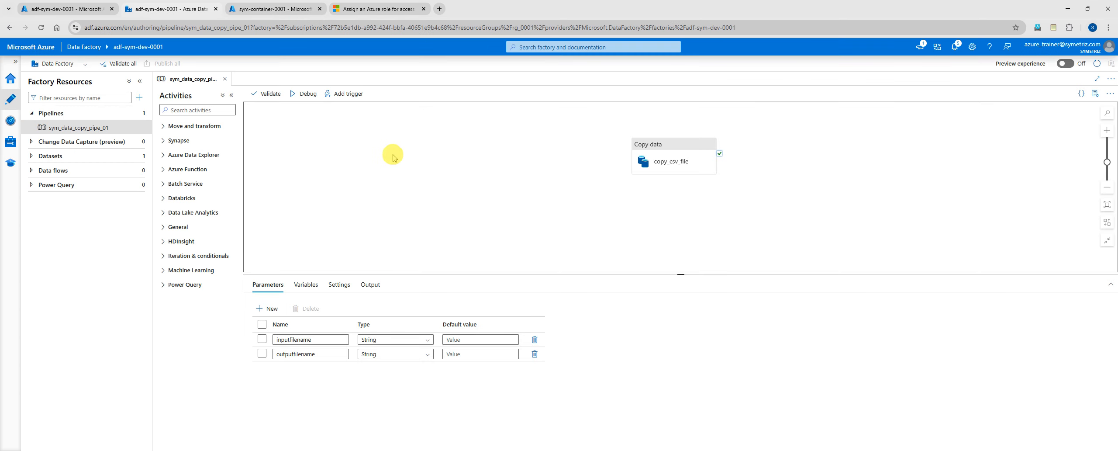
{"action": "left_click", "coordinate": [349, 93]}
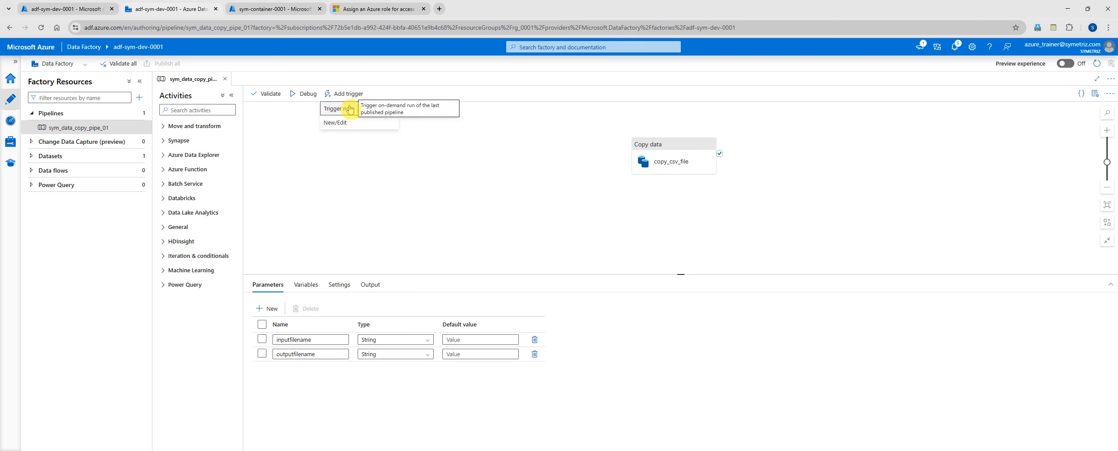
{"action": "left_click", "coordinate": [356, 148]}
{"action": "left_click", "coordinate": [351, 96]}
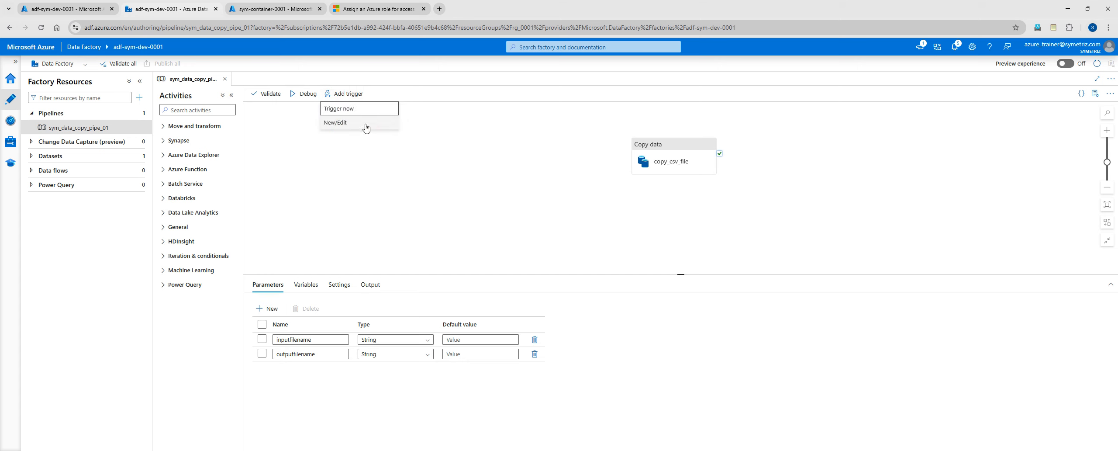
{"action": "left_click", "coordinate": [347, 109]}
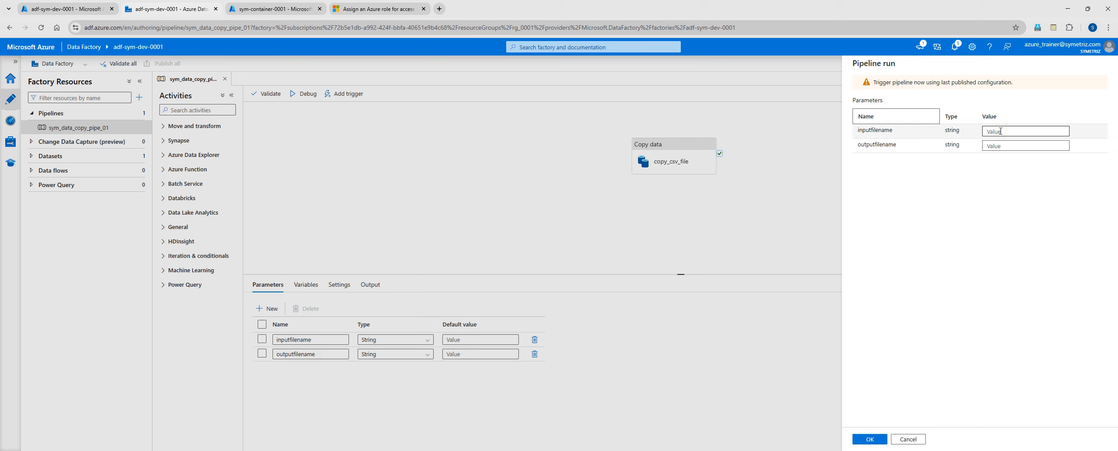
{"action": "left_click", "coordinate": [999, 145]}
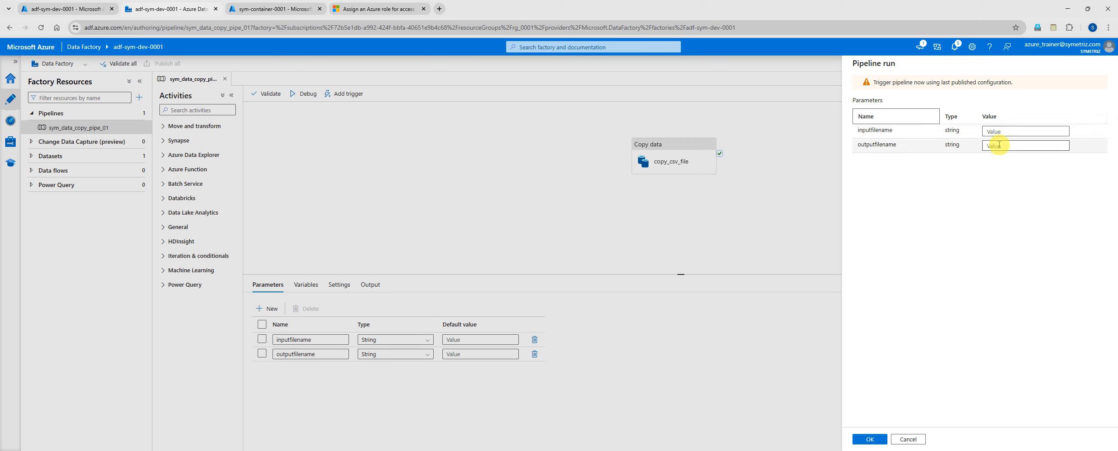
{"action": "left_click", "coordinate": [998, 131]}
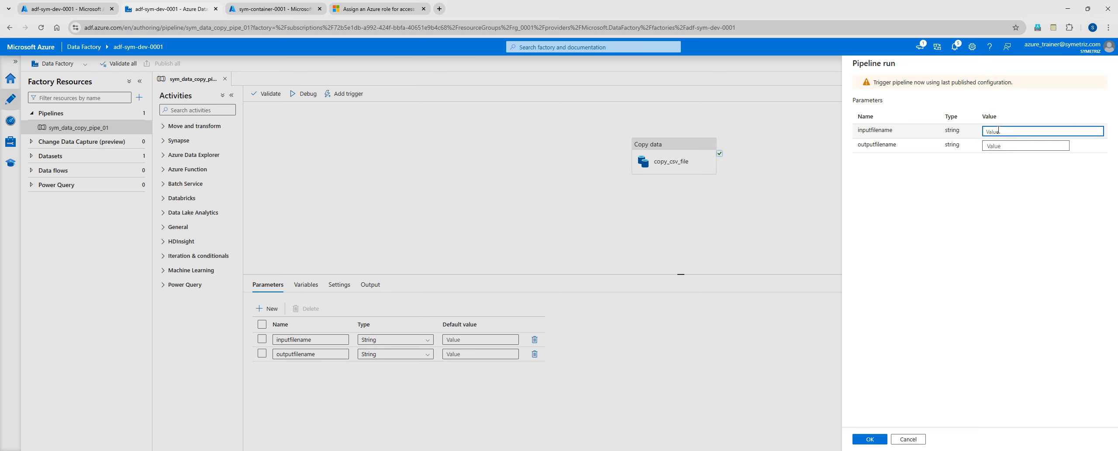
{"action": "type", "text": "test2.csv"}
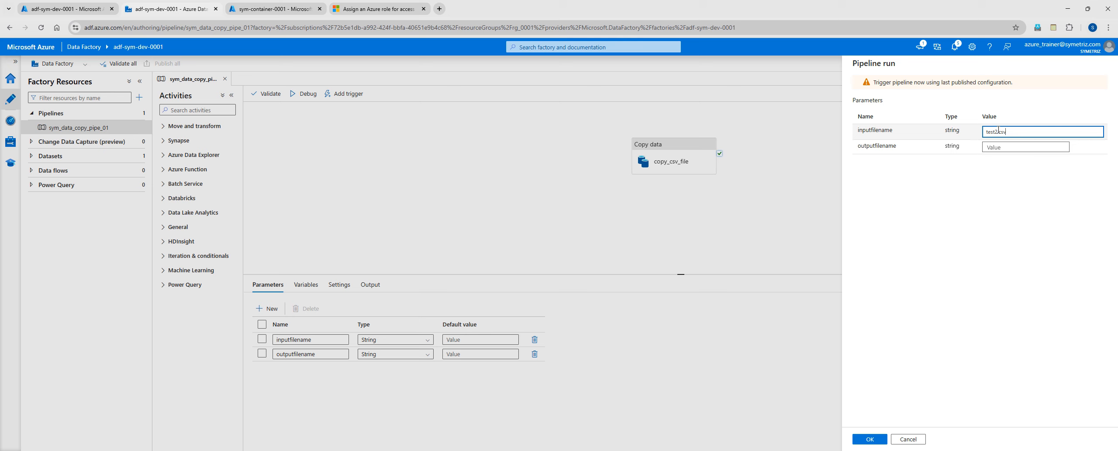
{"action": "left_click", "coordinate": [999, 147]}
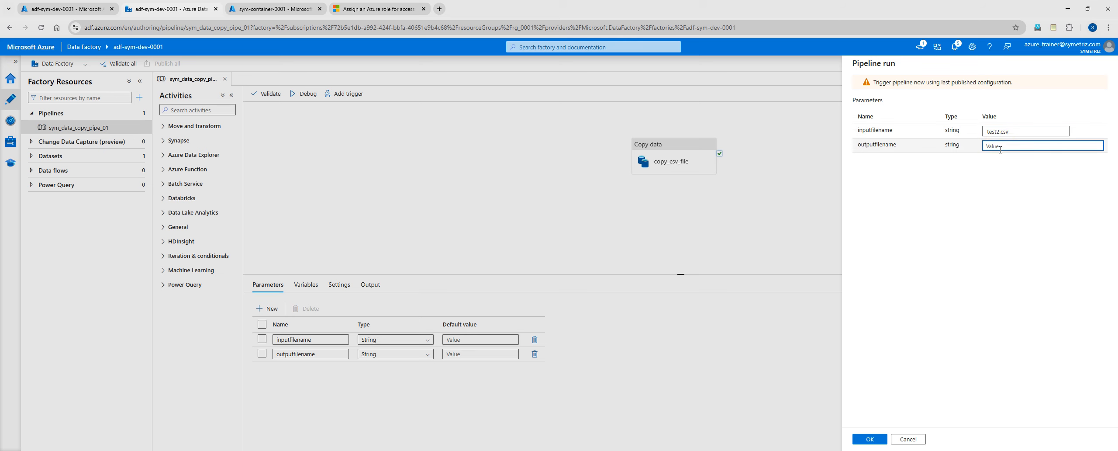
{"action": "type", "text": "test3.csv"}
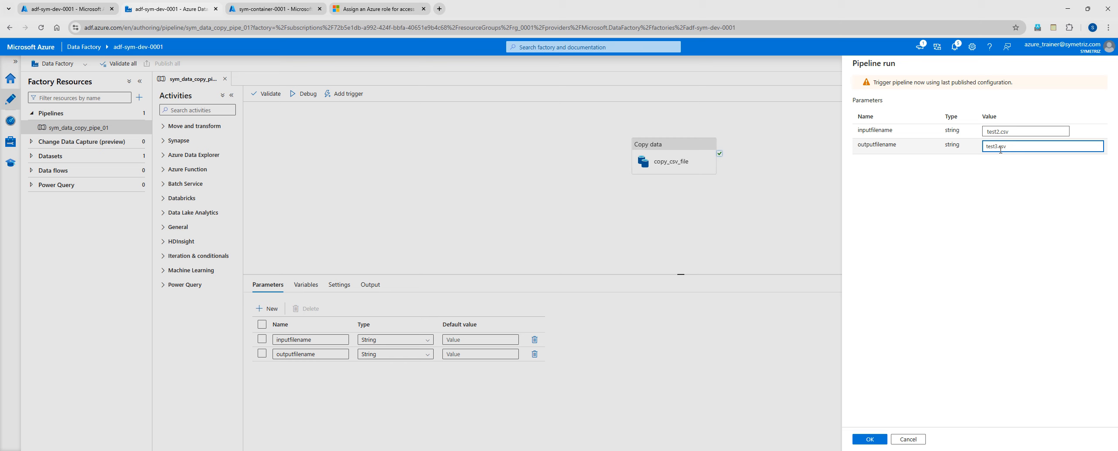
{"action": "left_click", "coordinate": [1008, 236]}
{"action": "left_click", "coordinate": [871, 439]}
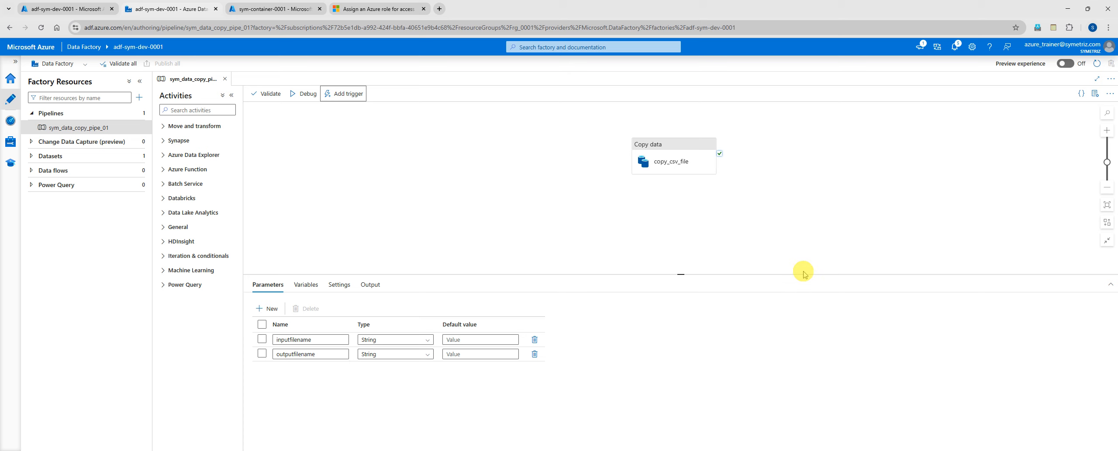
- Inspect the general, source and sink configuration of the copy_csv_file activity
{"action": "left_click", "coordinate": [671, 164]}
{"action": "left_click_drag", "start_coordinate": [684, 274], "coordinate": [681, 233]}
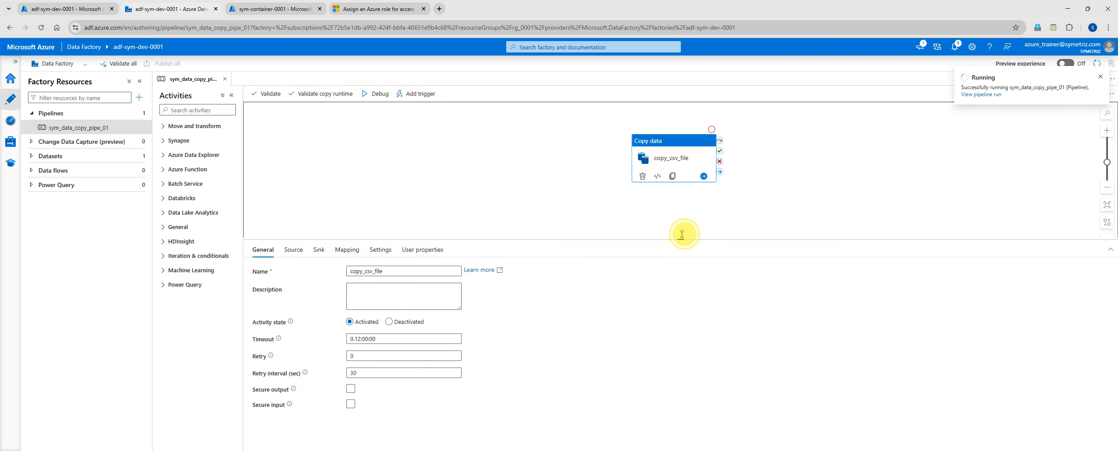
{"action": "left_click", "coordinate": [294, 246]}
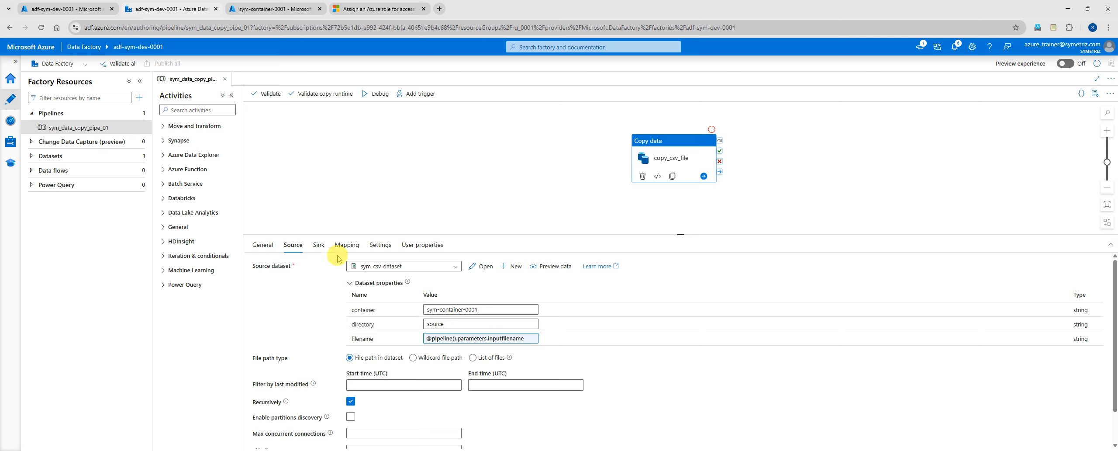
{"action": "left_click", "coordinate": [318, 245]}
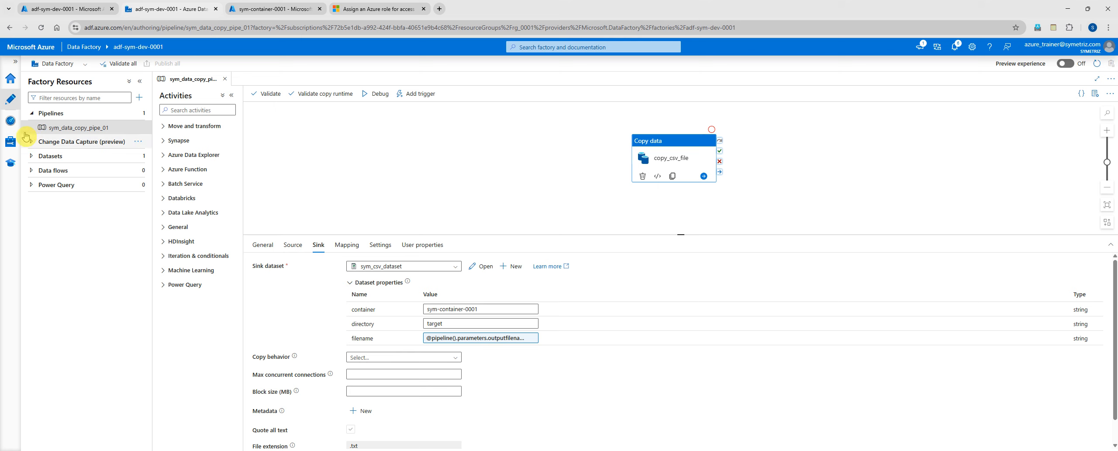
- Open the monitored pipeline runs, refresh the list and check the input parameters of the sym_data_copy_pipe_01 run
{"action": "left_click", "coordinate": [12, 122]}
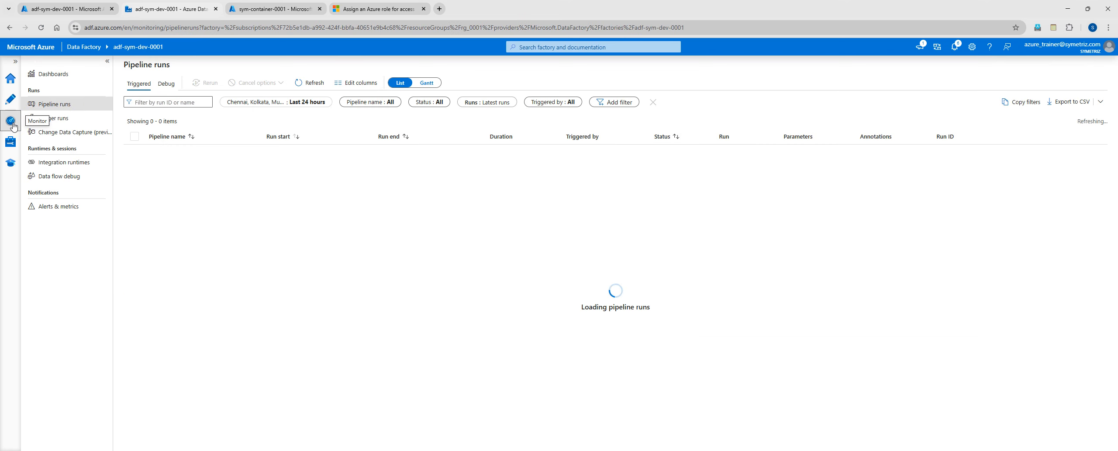
{"action": "left_click", "coordinate": [310, 84]}
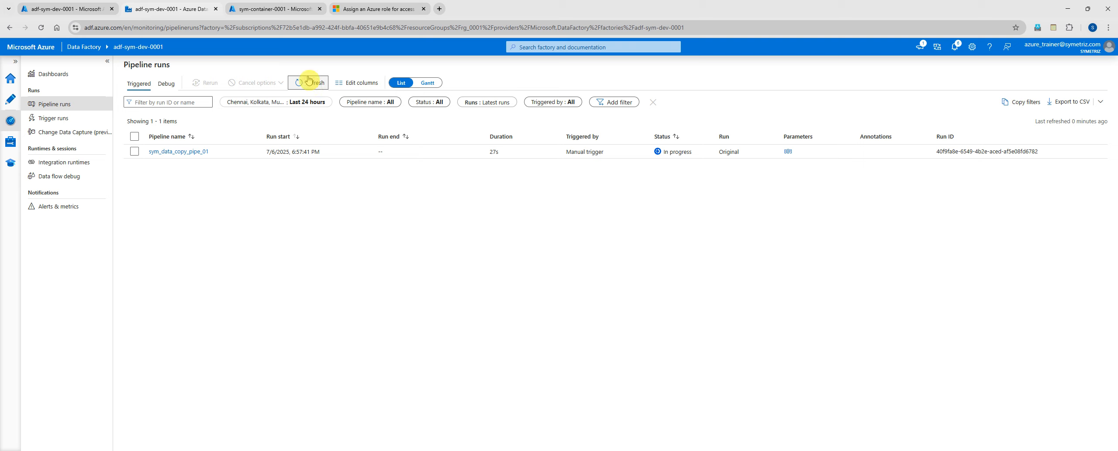
{"action": "left_click", "coordinate": [308, 83]}
{"action": "left_click", "coordinate": [788, 152]}
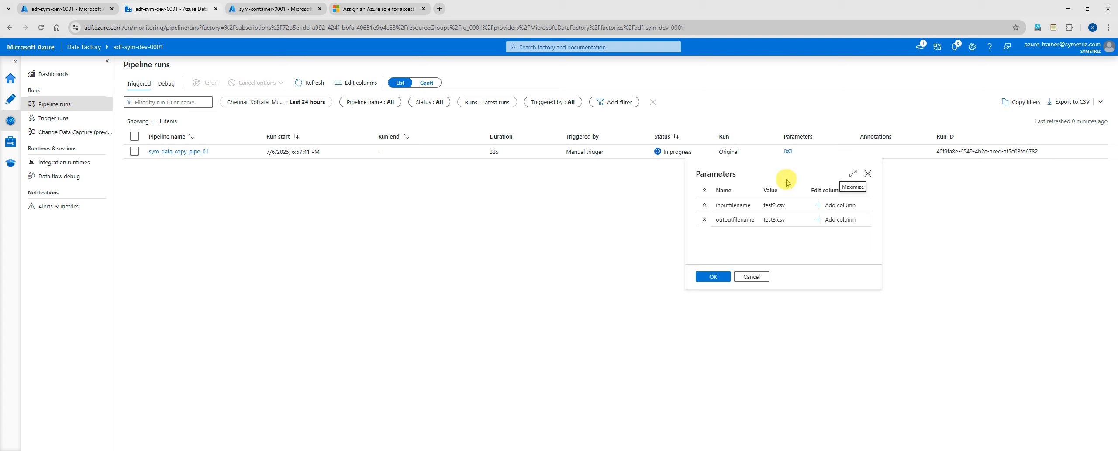
{"action": "left_click", "coordinate": [718, 279]}
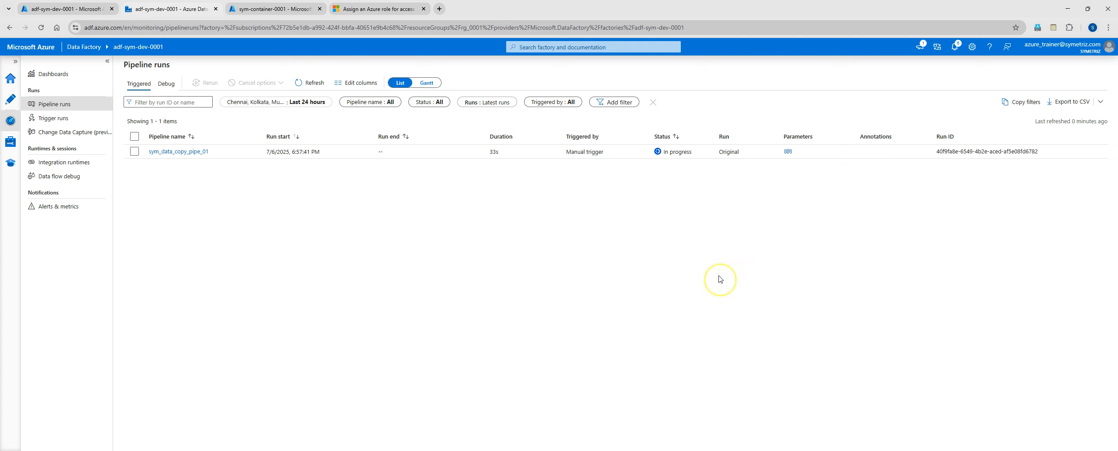
- Open the activity runs of the sym_data_copy_pipe_01 run and refresh them to follow the copy_csv_file status
{"action": "left_click", "coordinate": [181, 152]}
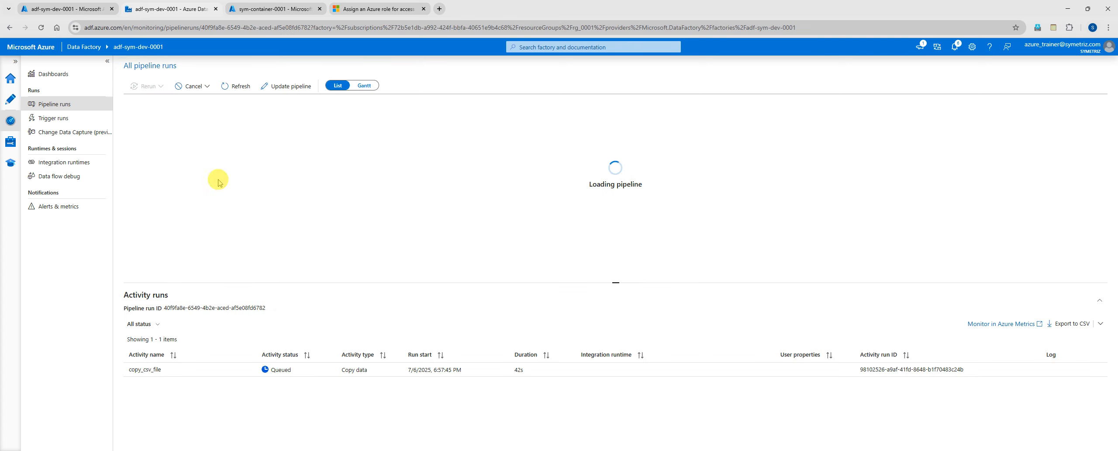
{"action": "left_click_drag", "start_coordinate": [615, 282], "coordinate": [614, 191]}
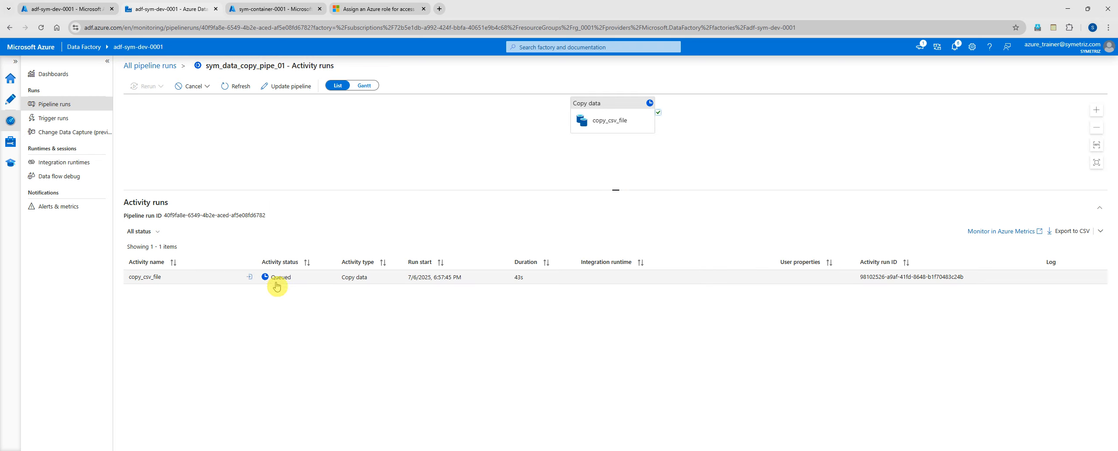
{"action": "left_click", "coordinate": [231, 86]}
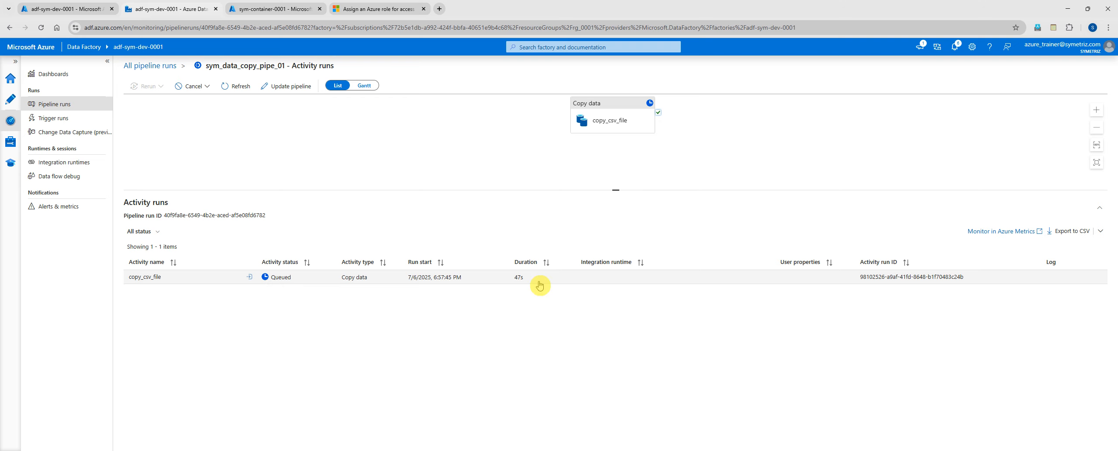
{"action": "left_click", "coordinate": [236, 90]}
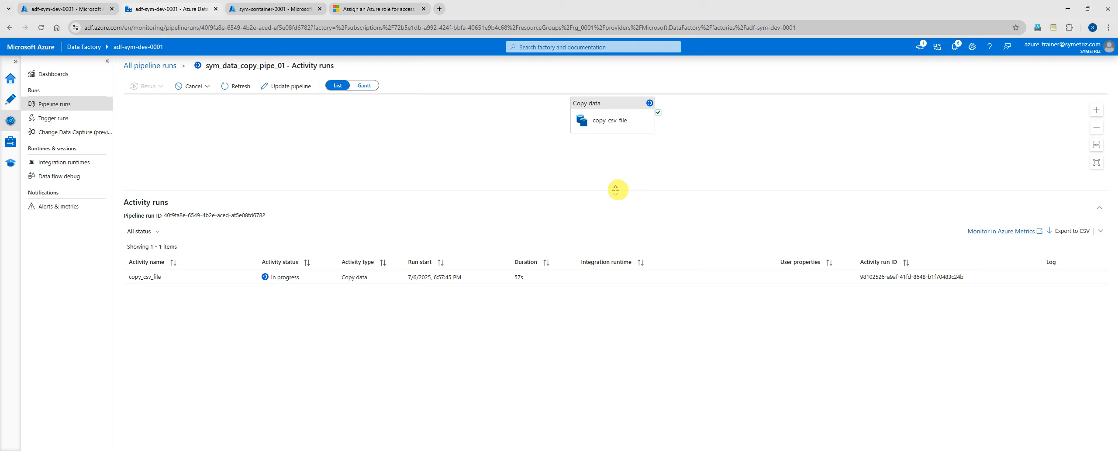
{"action": "left_click_drag", "start_coordinate": [616, 190], "coordinate": [615, 181]}
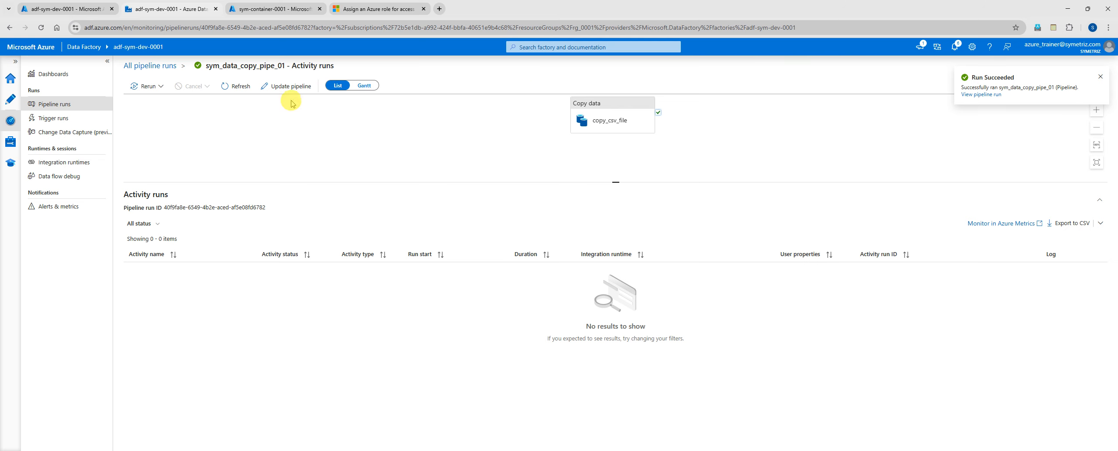
- Return to the pipeline runs list, refresh it and reopen the activity runs of sym_data_copy_pipe_01
{"action": "left_click", "coordinate": [61, 104]}
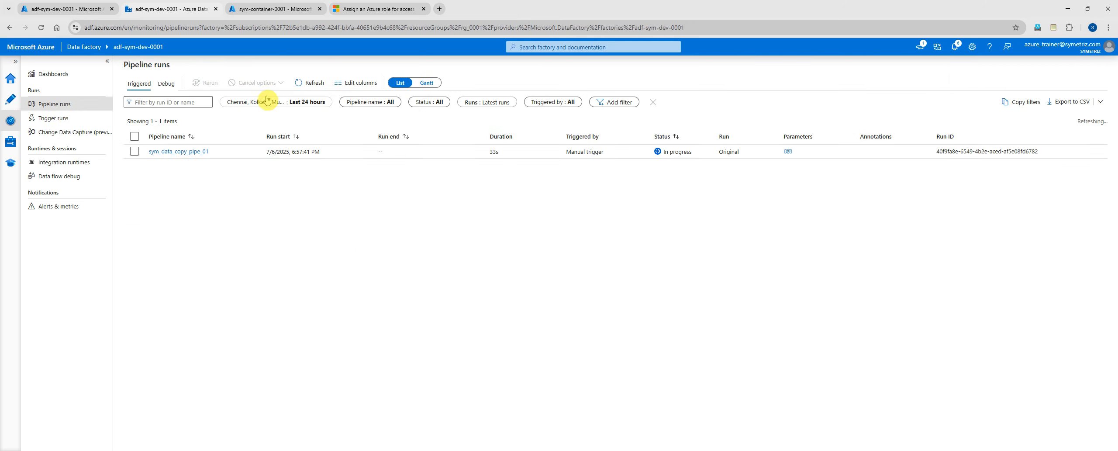
{"action": "left_click", "coordinate": [296, 87]}
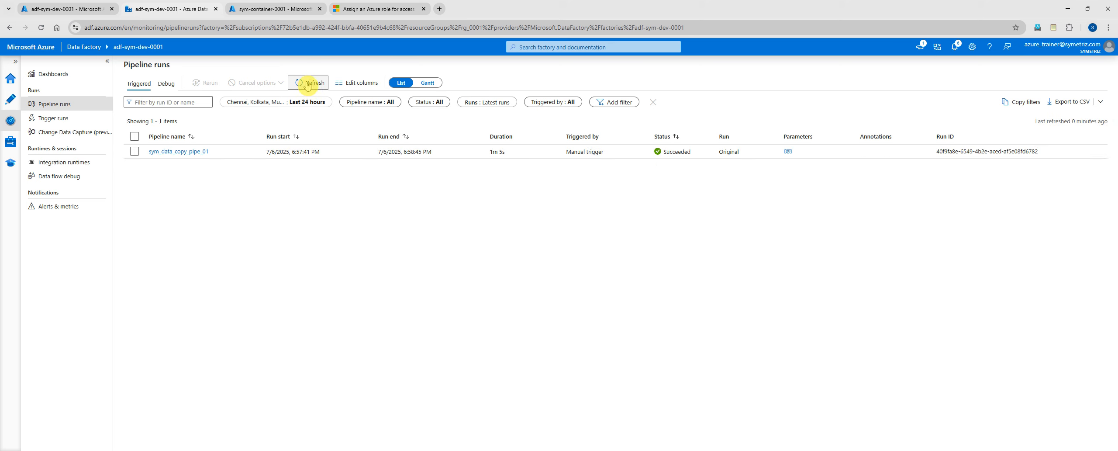
{"action": "left_click", "coordinate": [166, 156]}
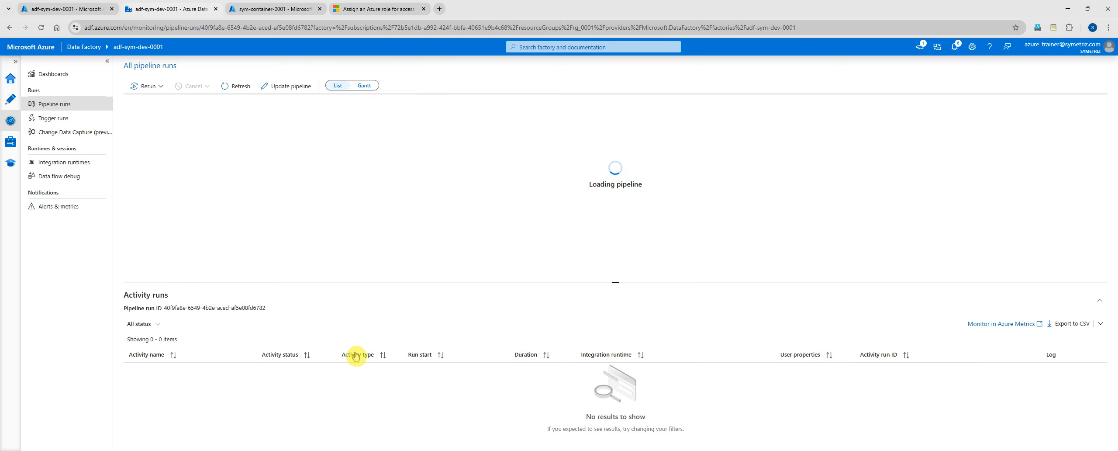
{"action": "left_click_drag", "start_coordinate": [615, 283], "coordinate": [617, 186]}
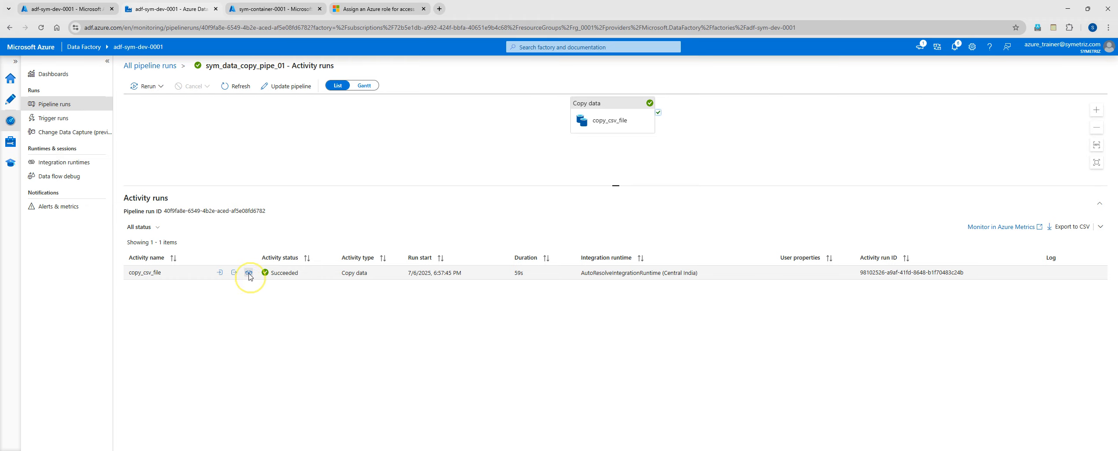
- Examine the copy details of the copy_csv_file activity run, including data read and written, and close them
{"action": "left_click", "coordinate": [249, 272]}
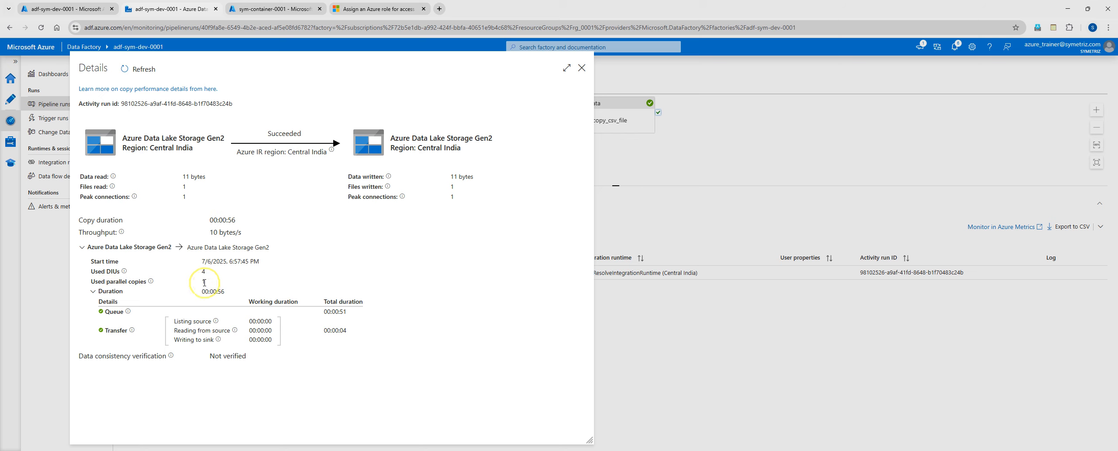
{"action": "left_click_drag", "start_coordinate": [475, 176], "coordinate": [450, 177]}
{"action": "left_click", "coordinate": [461, 175]}
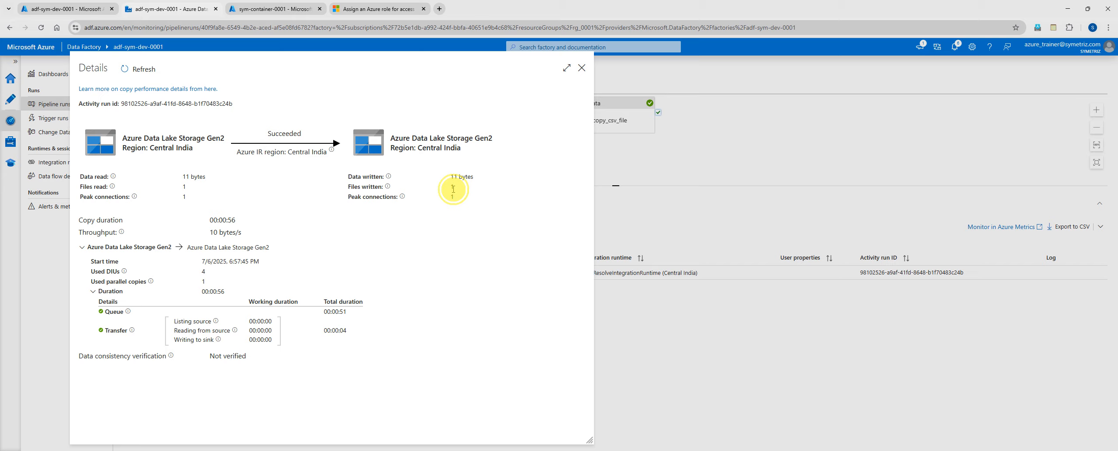
{"action": "left_click", "coordinate": [582, 68]}
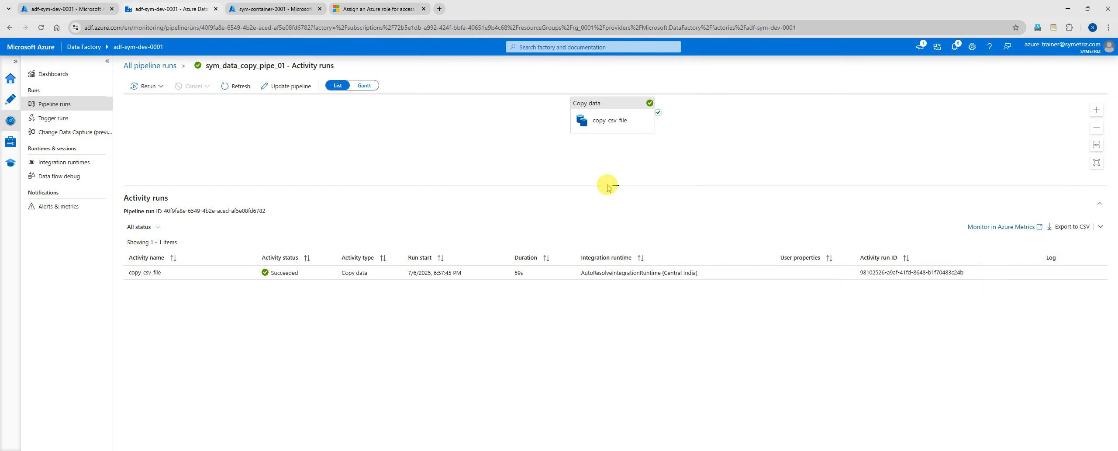
- Switch to the sym-container-0001 storage page, refresh the target directory and view the contents of test3.csv
{"action": "left_click", "coordinate": [280, 11]}
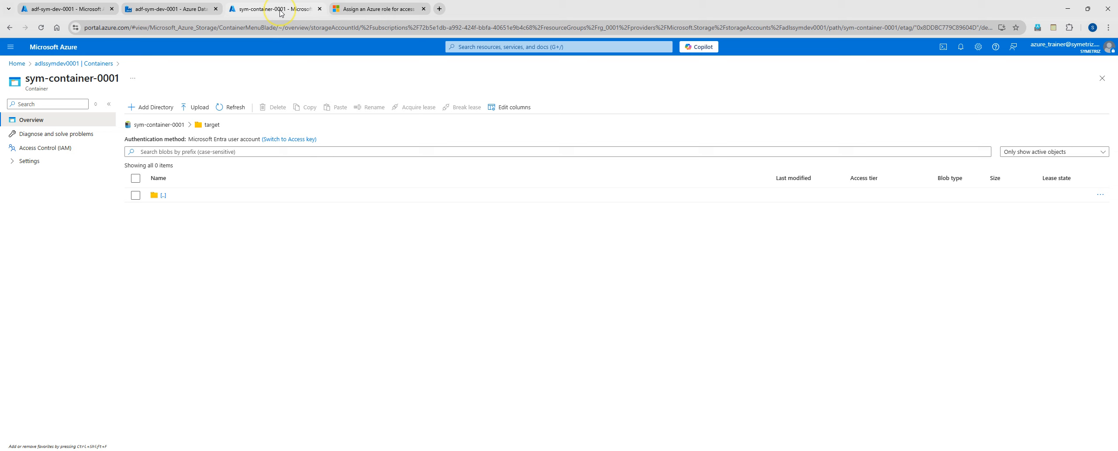
{"action": "left_click", "coordinate": [231, 108]}
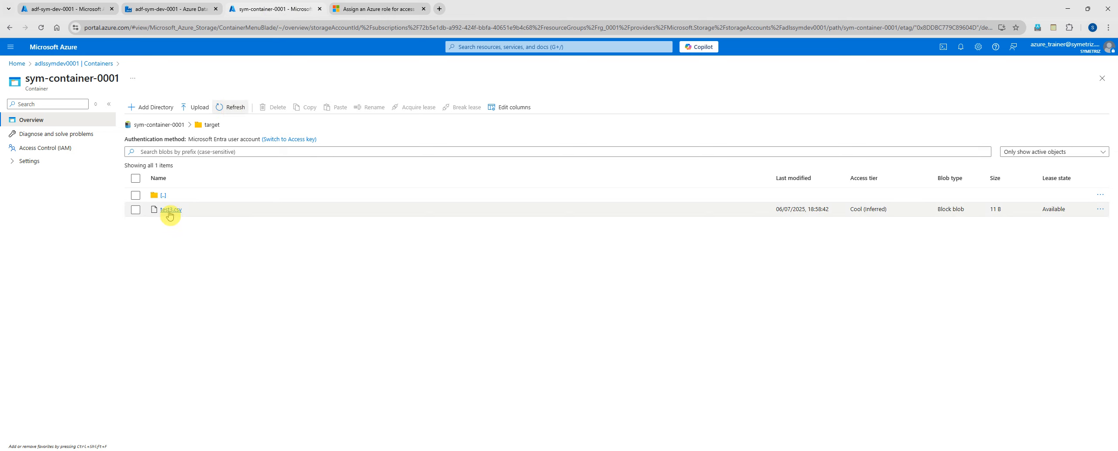
{"action": "left_click", "coordinate": [170, 211]}
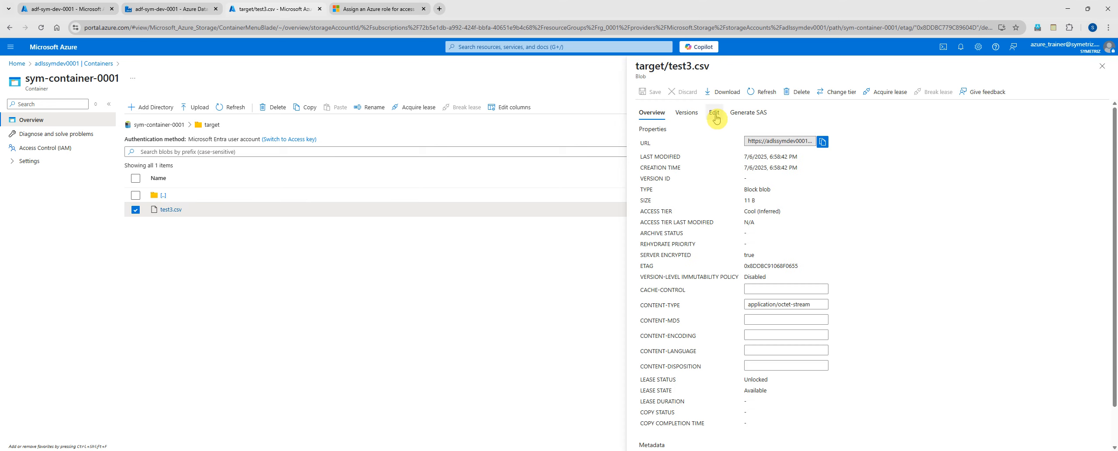
{"action": "left_click", "coordinate": [714, 113]}
{"action": "left_click", "coordinate": [706, 140]}
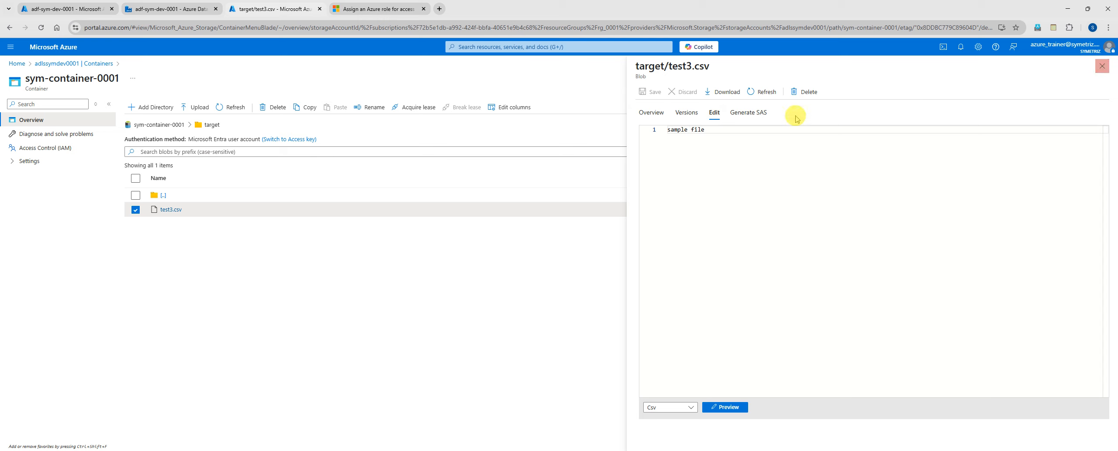
{"action": "left_click", "coordinate": [1101, 65]}
- Go to the source directory of sym-container-0001 and view the contents of test2.csv for comparison
{"action": "left_click", "coordinate": [174, 125]}
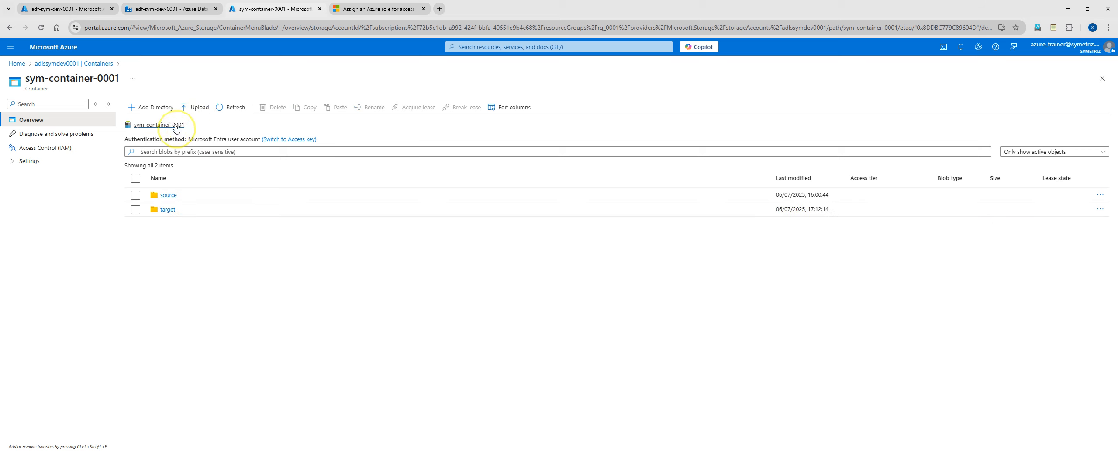
{"action": "left_click", "coordinate": [169, 194]}
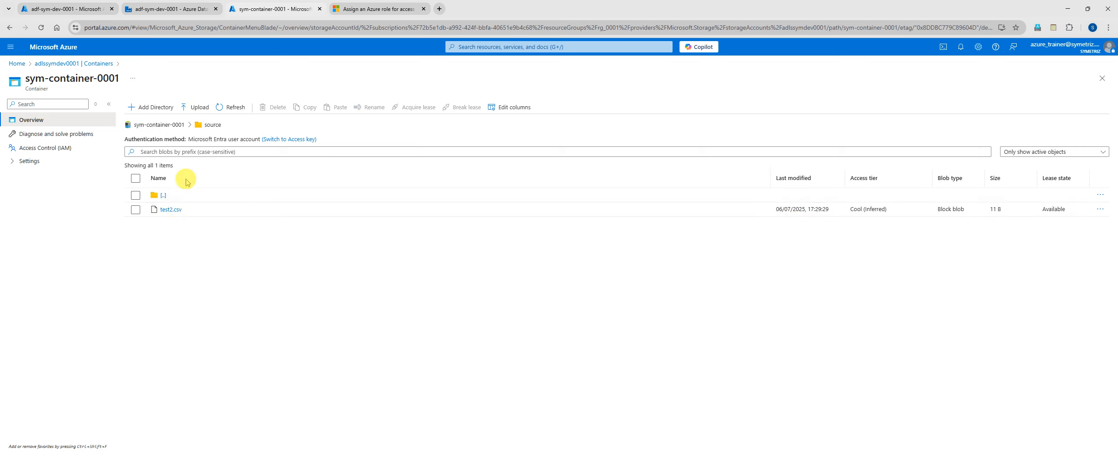
{"action": "left_click", "coordinate": [170, 210]}
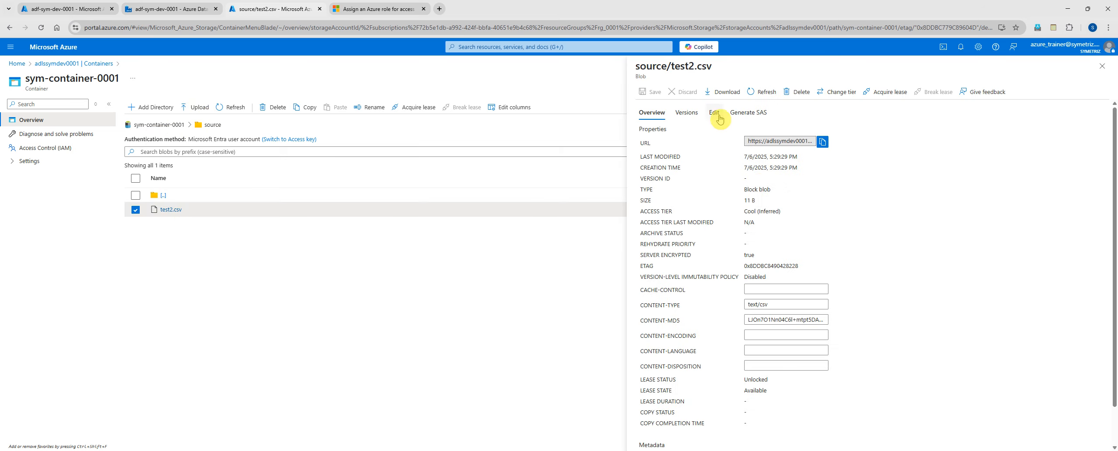
{"action": "left_click", "coordinate": [714, 113]}
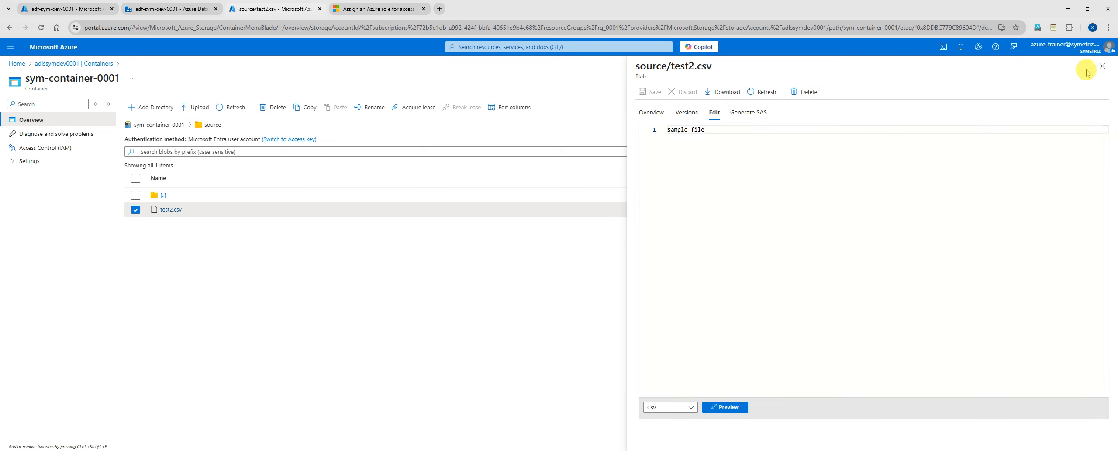
{"action": "left_click", "coordinate": [1102, 67]}
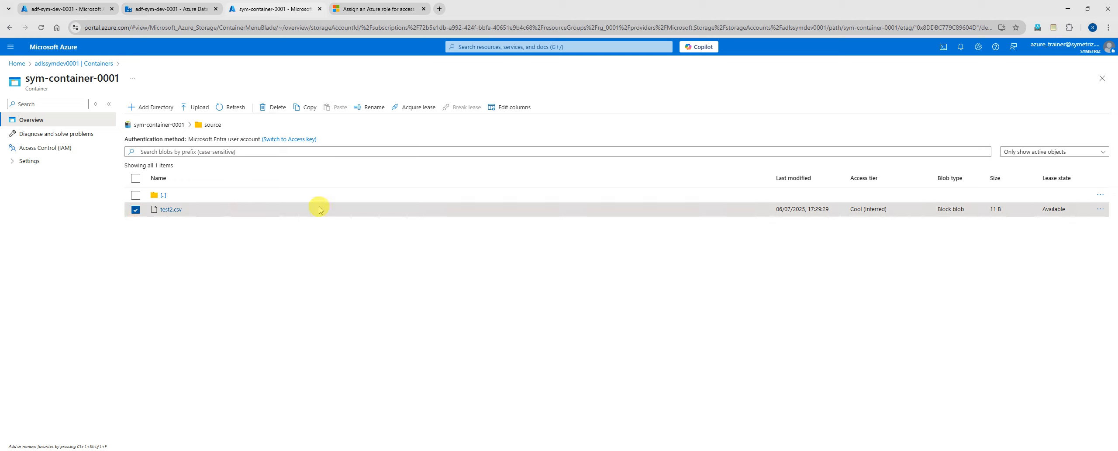
- Return to Data Factory and open the list of linked services in the factory's management settings
{"action": "left_click", "coordinate": [171, 10]}
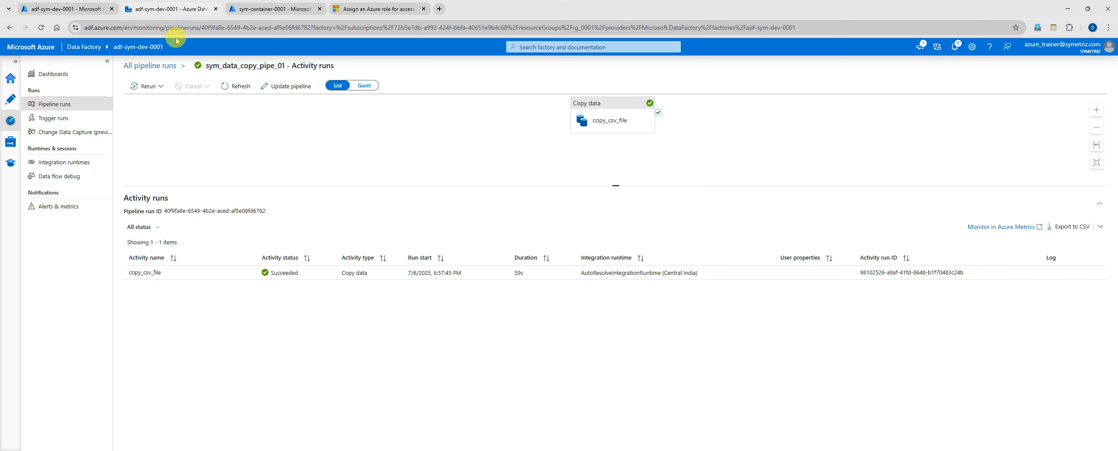
{"action": "left_click", "coordinate": [11, 103]}
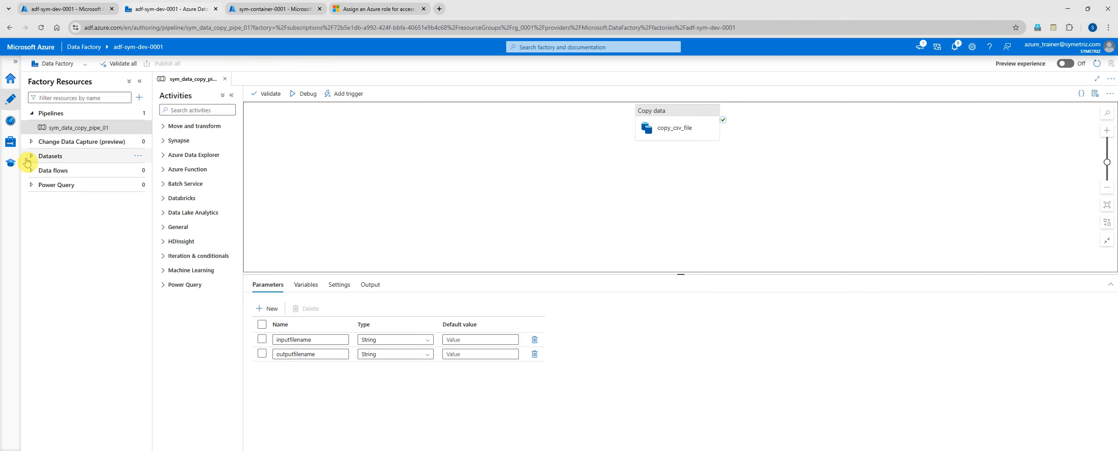
{"action": "left_click", "coordinate": [10, 141]}
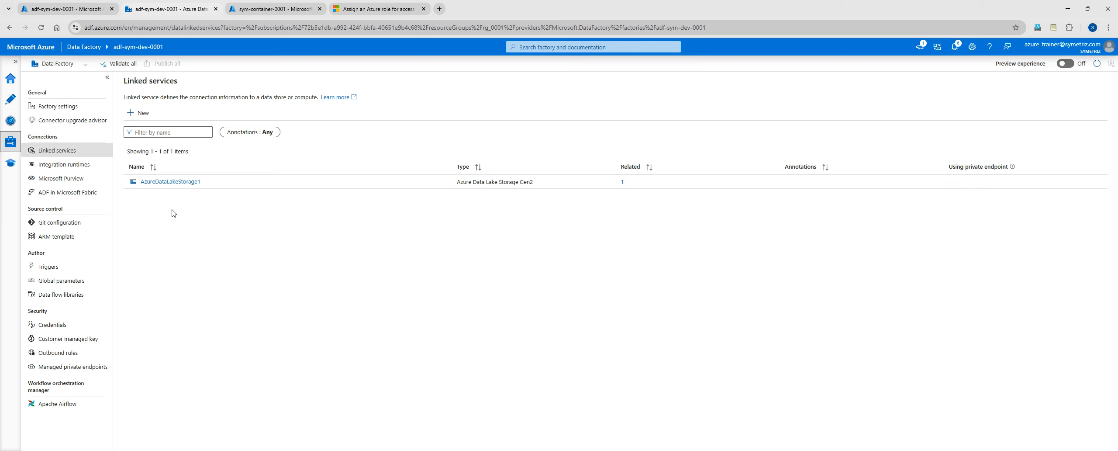
{"action": "left_click", "coordinate": [163, 219]}
- Browse the data store types available for a new linked service, and leave without creating one
{"action": "left_click", "coordinate": [144, 113]}
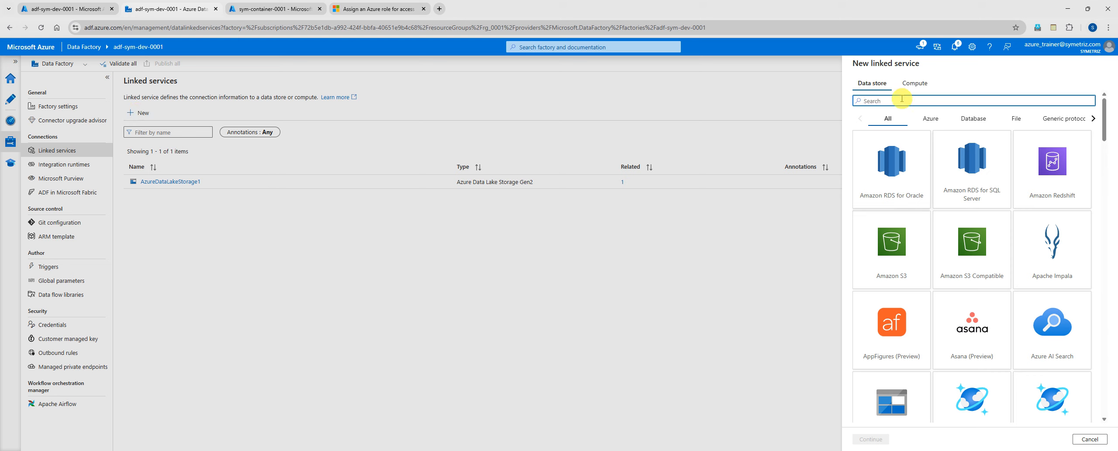
{"action": "left_click_drag", "start_coordinate": [1105, 120], "coordinate": [1106, 171]}
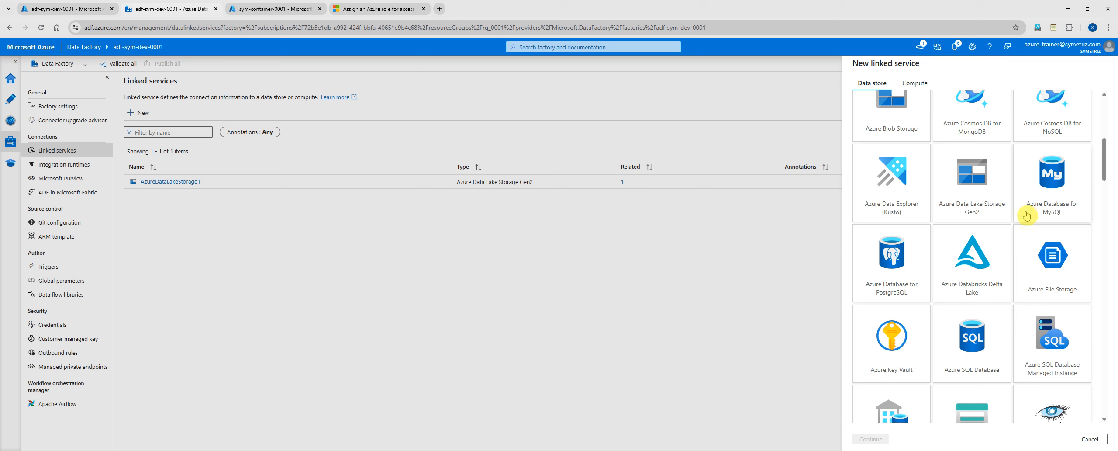
{"action": "left_click_drag", "start_coordinate": [1105, 160], "coordinate": [1105, 169]}
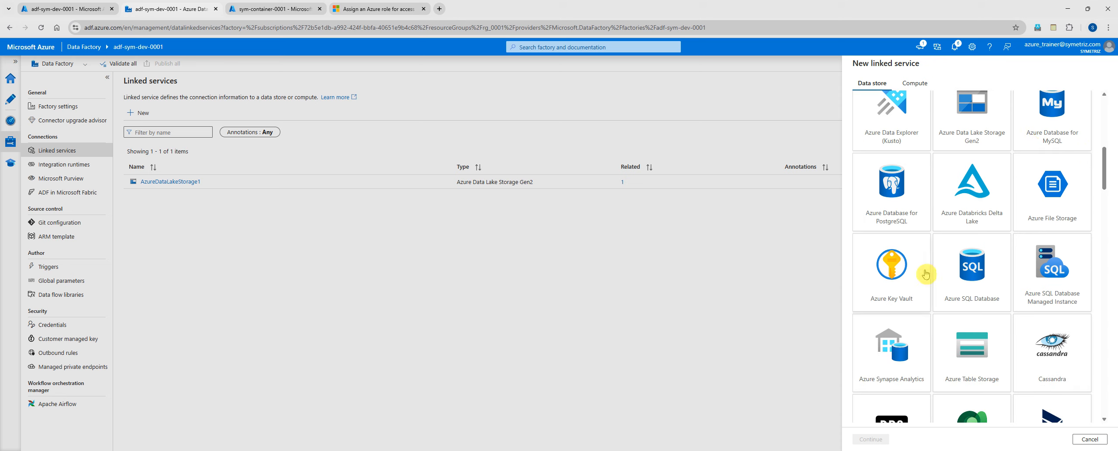
{"action": "scroll", "coordinate": [1029, 218], "scroll_direction": "down", "scroll_amount": 2}
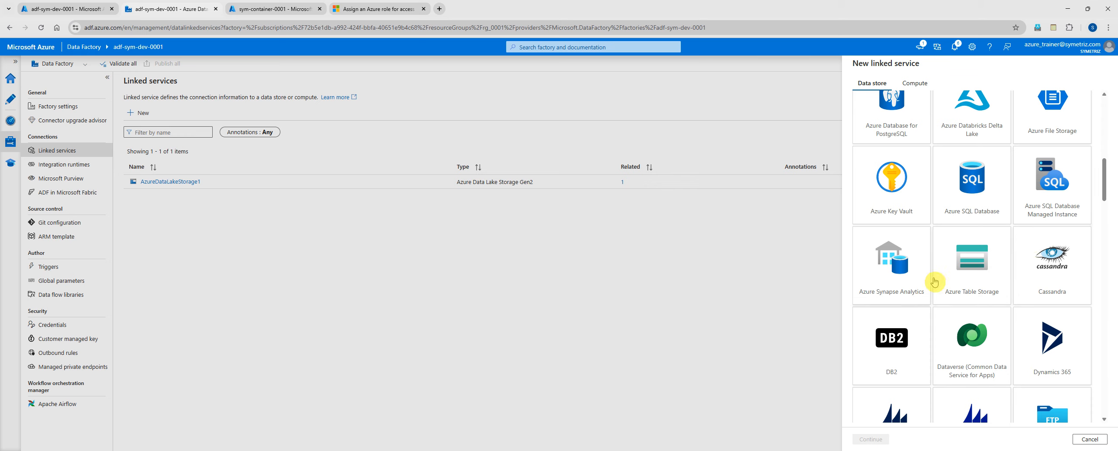
{"action": "scroll", "coordinate": [952, 279], "scroll_direction": "down", "scroll_amount": 3}
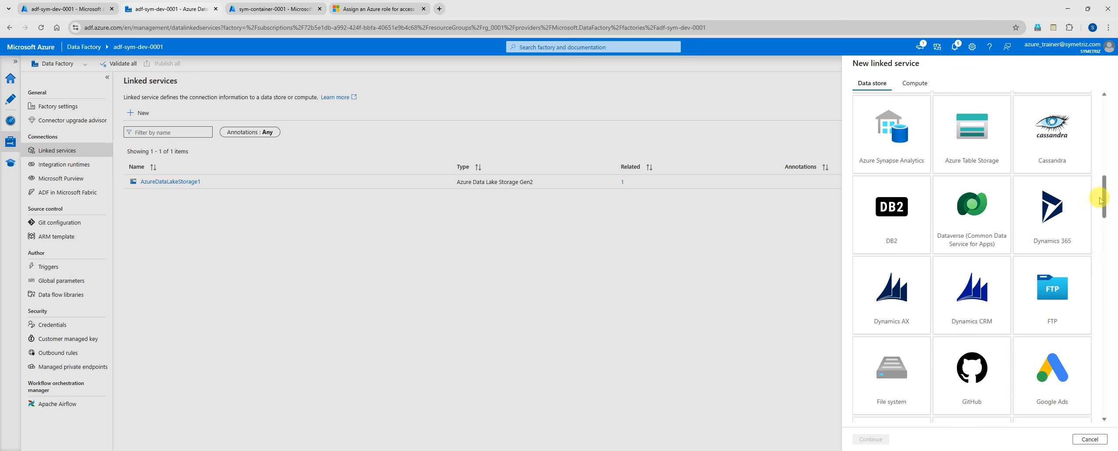
{"action": "left_click_drag", "start_coordinate": [1105, 201], "coordinate": [1111, 106]}
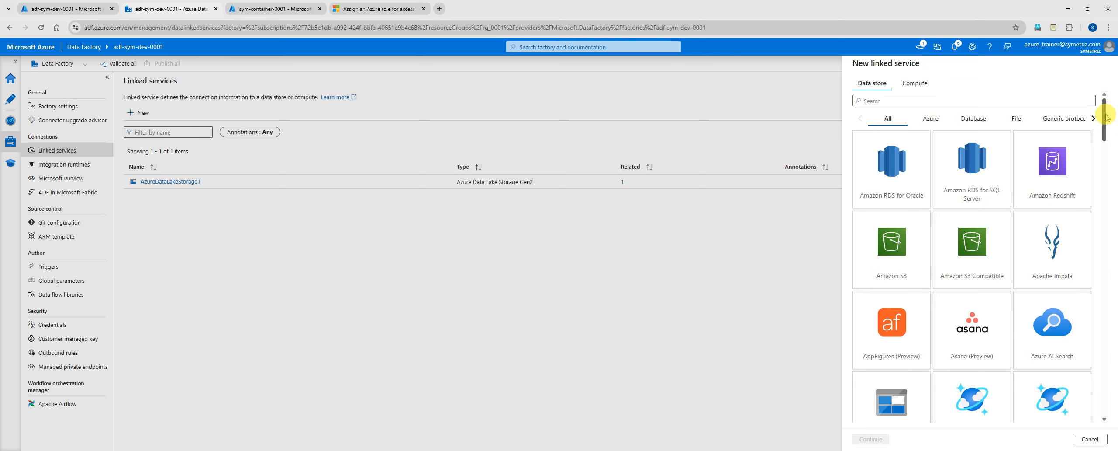
{"action": "left_click", "coordinate": [1095, 439]}
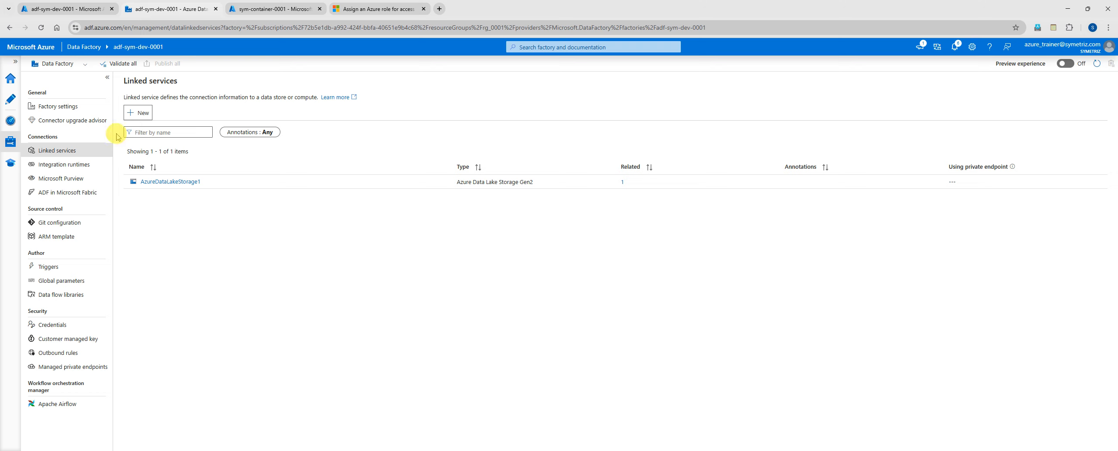
- Return to the sym_data_copy_pipe_01 pipeline in the authoring workspace and enlarge its parameters pane
{"action": "left_click", "coordinate": [9, 107]}
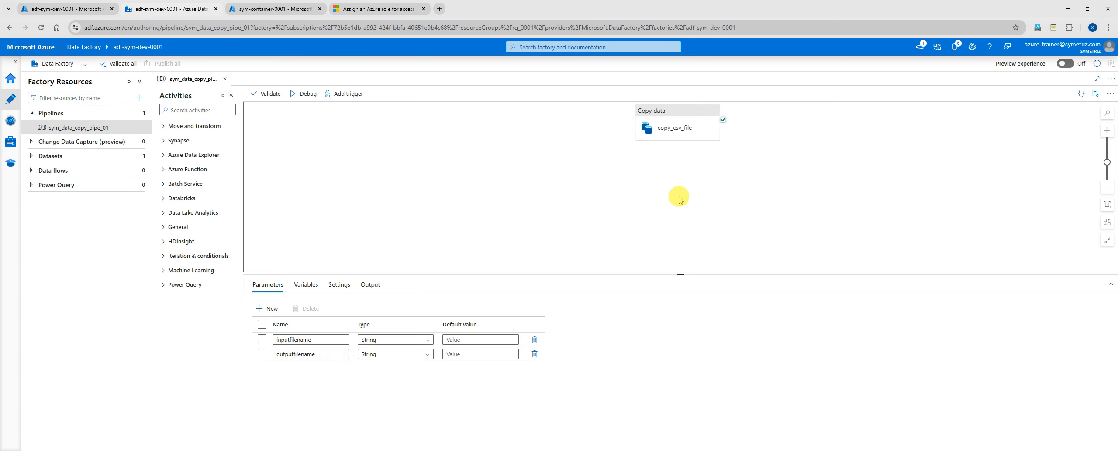
{"action": "left_click_drag", "start_coordinate": [683, 182], "coordinate": [683, 224]}
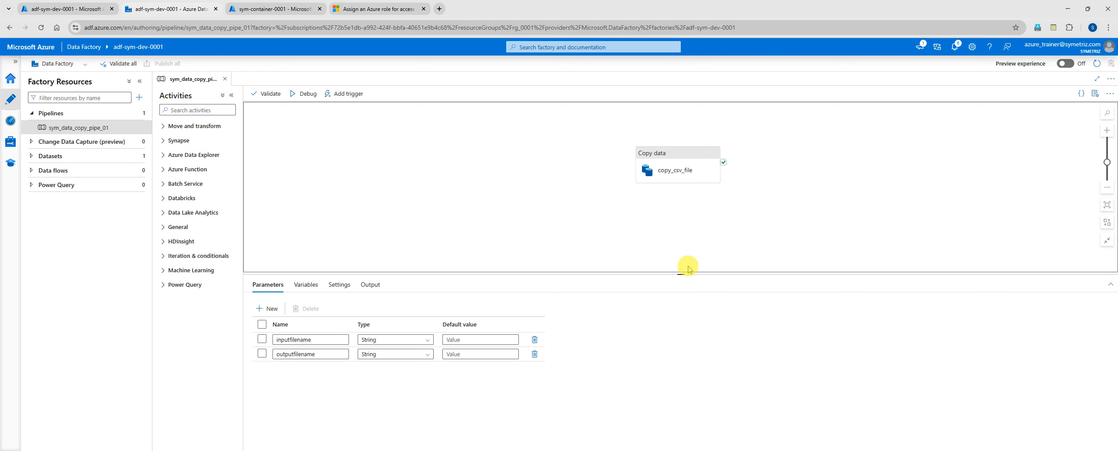
{"action": "left_click_drag", "start_coordinate": [682, 275], "coordinate": [681, 252]}
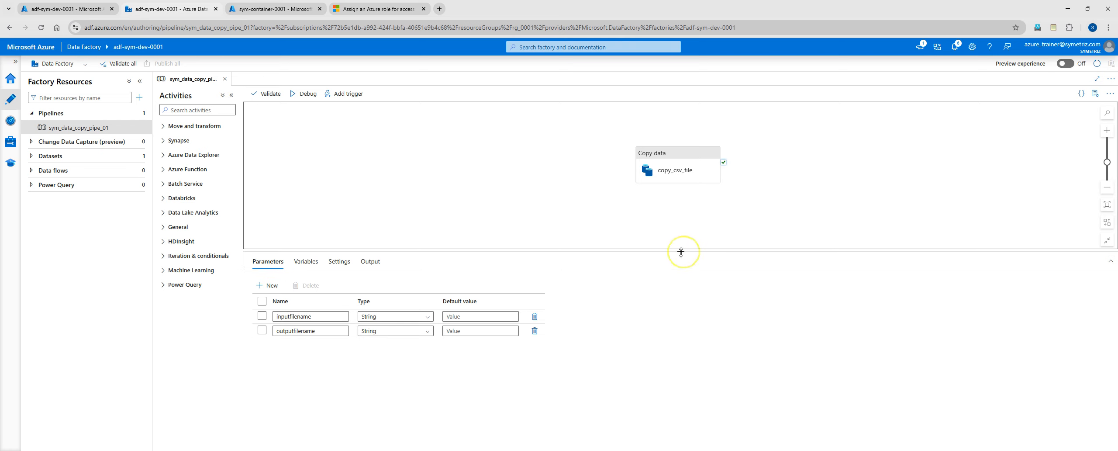